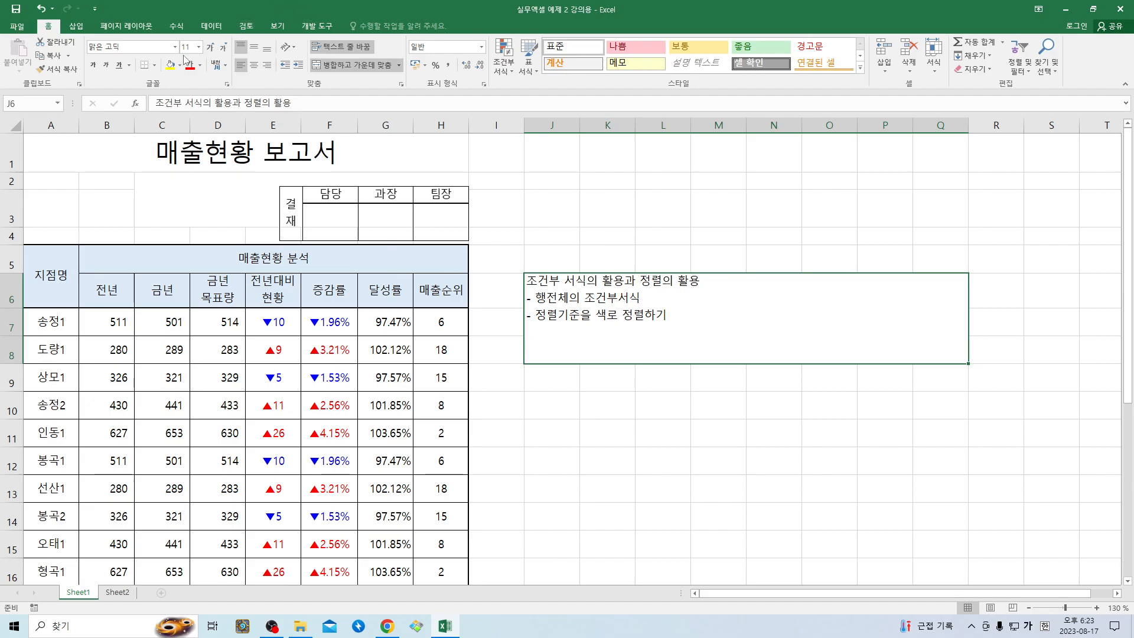
# Set the note's font size to 14 and insert "(오름,내림,사용자지정정렬동 안될때)" right after "정렬기준" in its last line
pyautogui.click(210, 49)
pyautogui.click(210, 48)
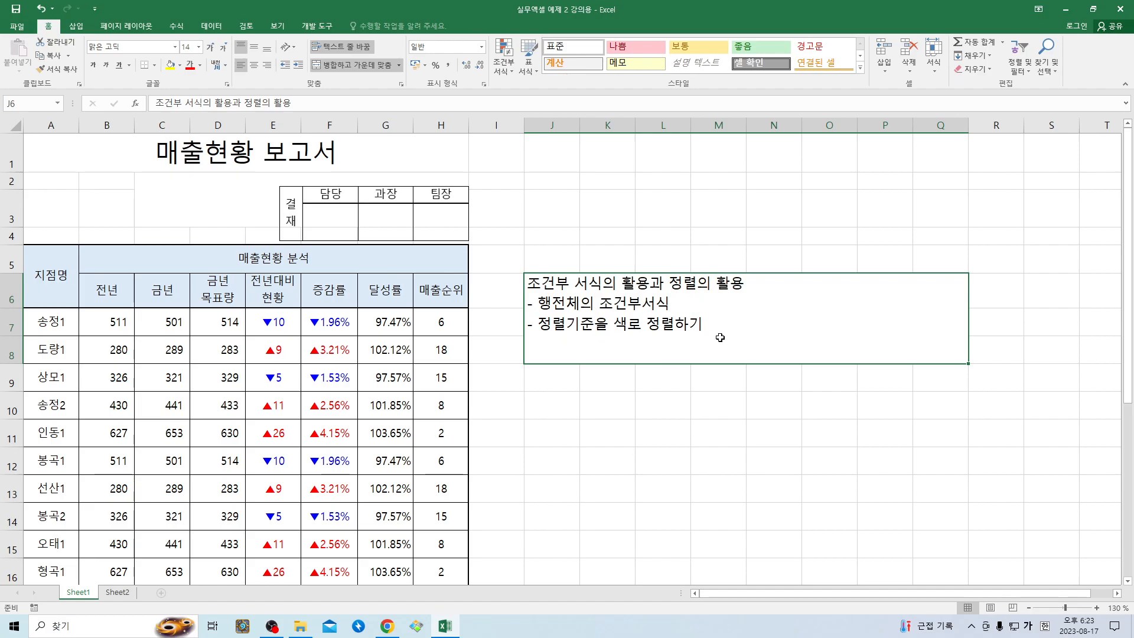
pyautogui.doubleClick(601, 326)
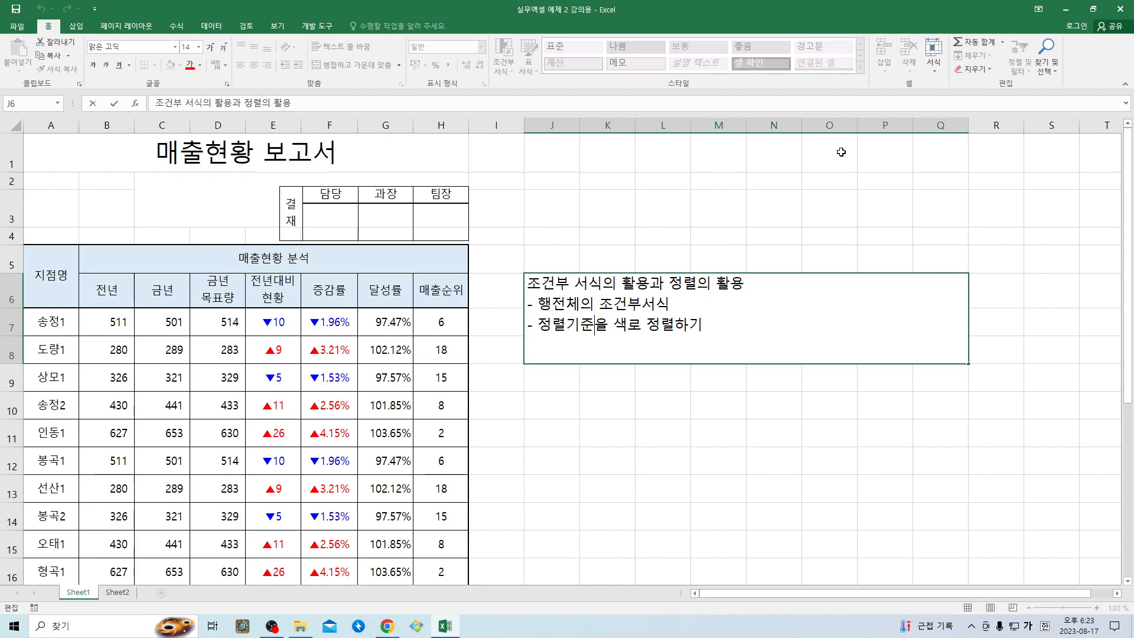
pyautogui.write('(')
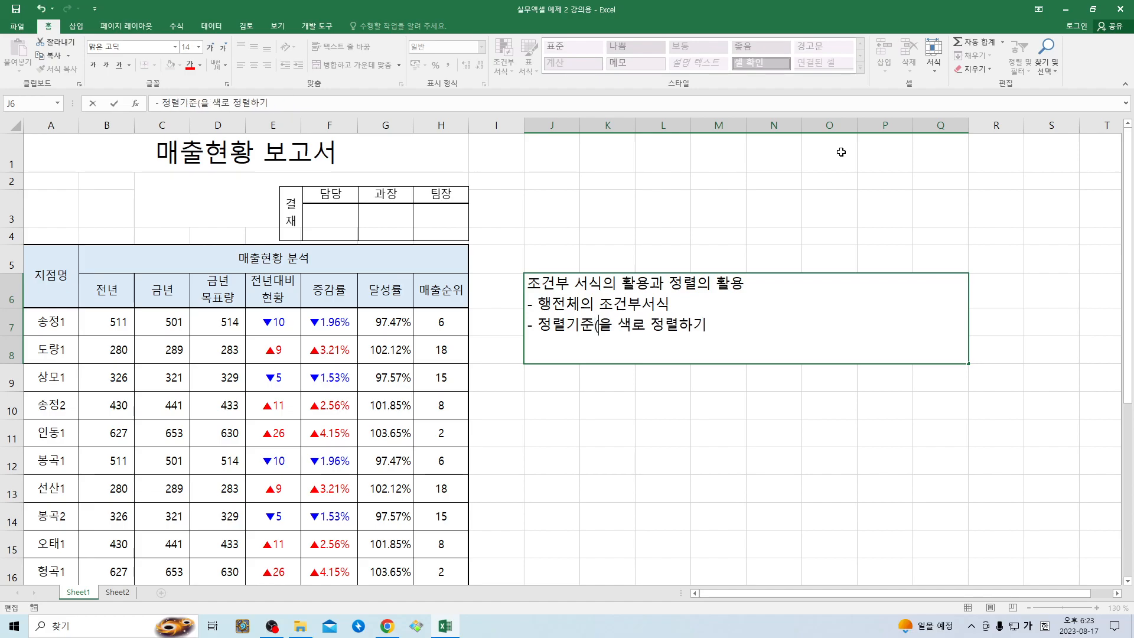
pyautogui.write('오')
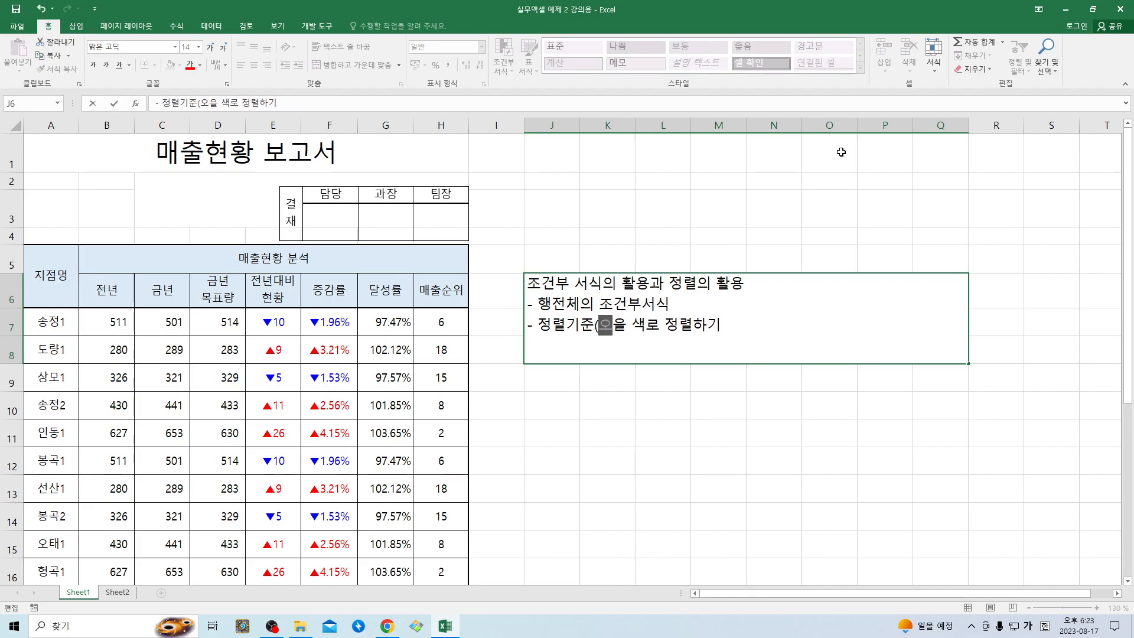
pyautogui.write('름')
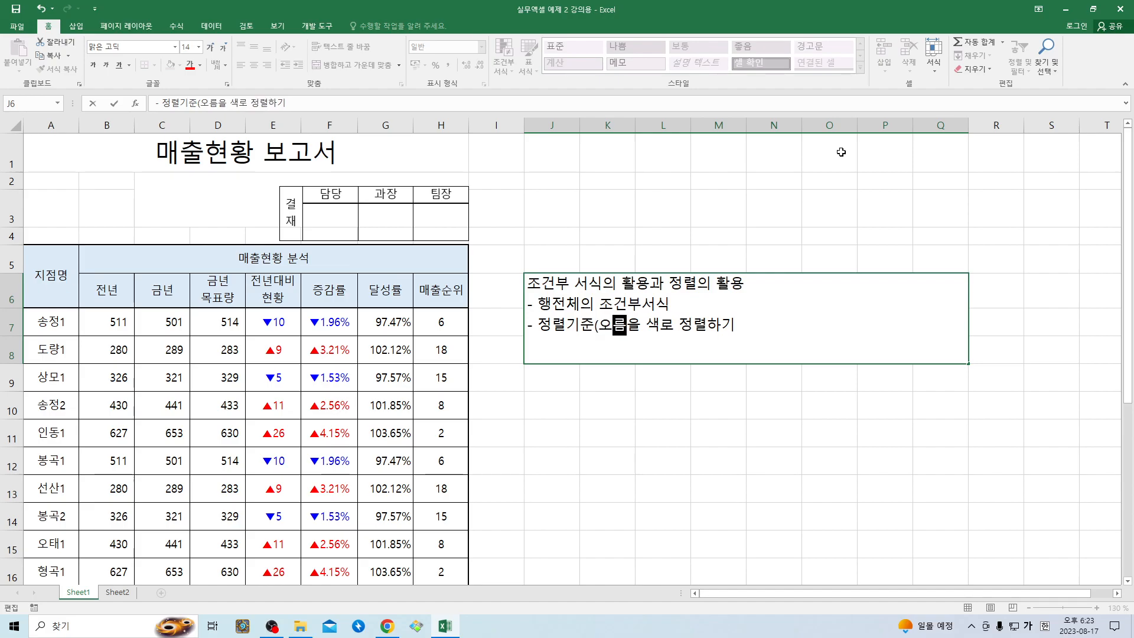
pyautogui.write(',내림,')
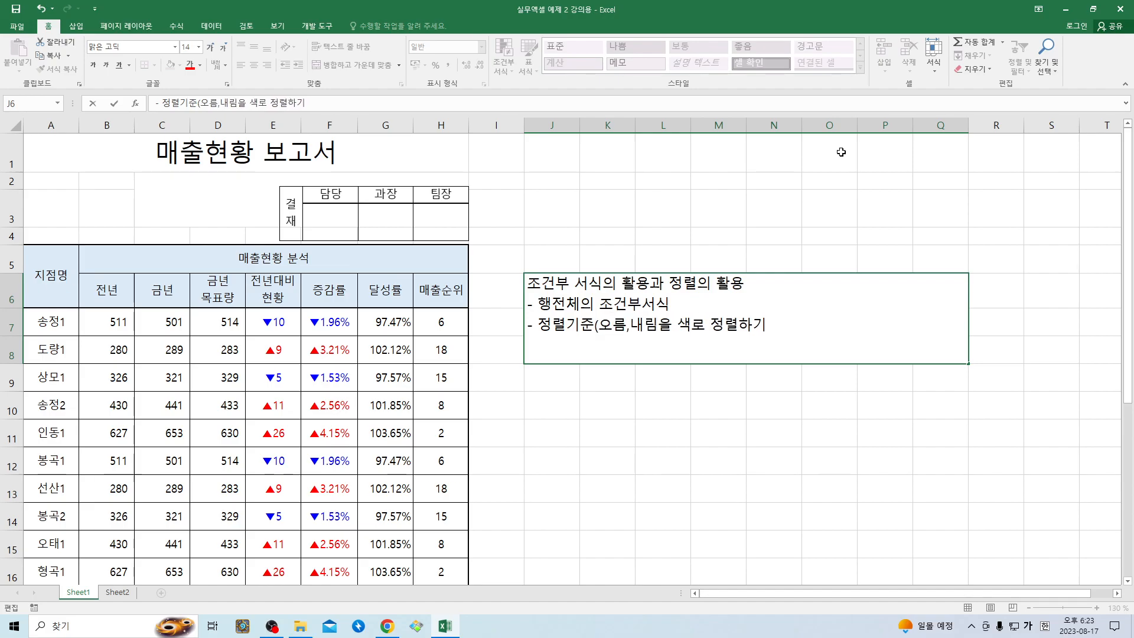
pyautogui.write('사용자지정정')
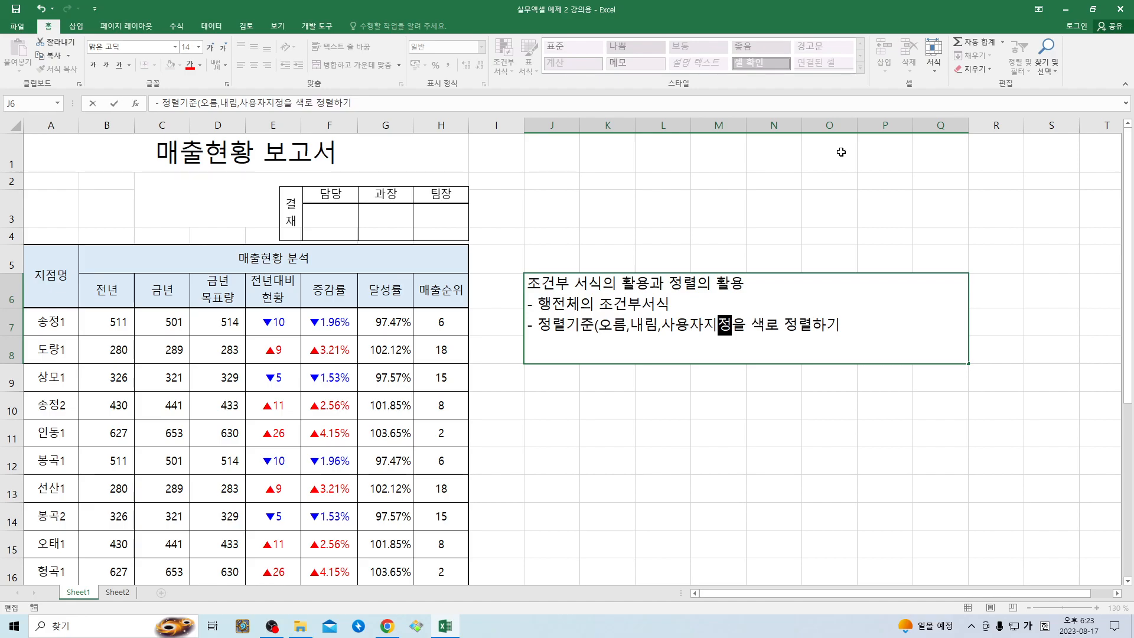
pyautogui.write('렬동 안도')
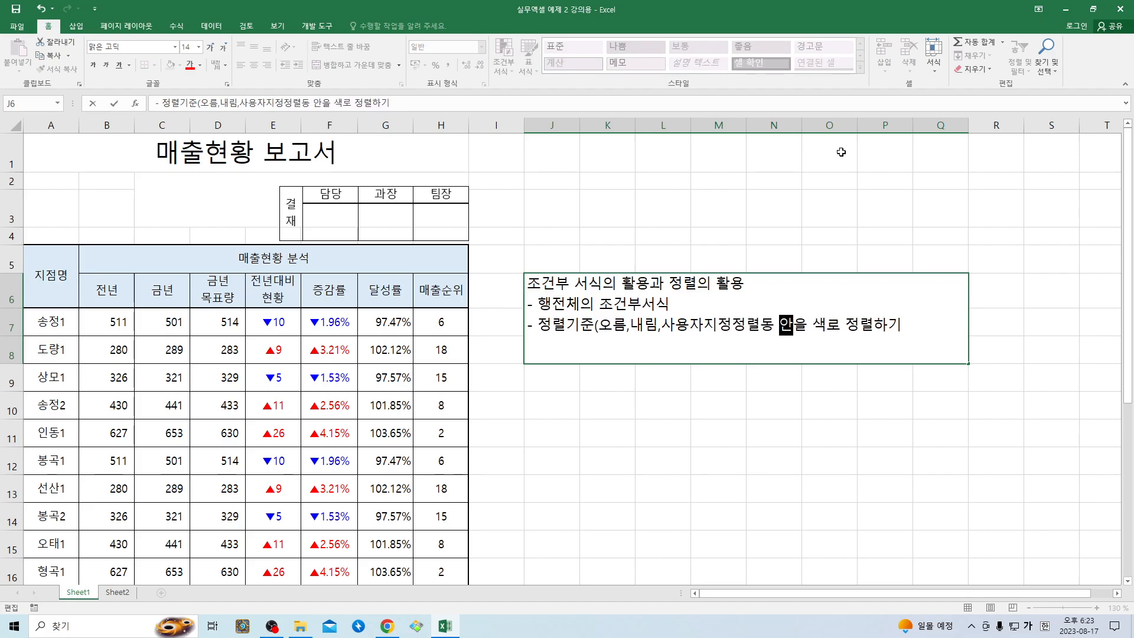
pyautogui.write('될ㄸ')
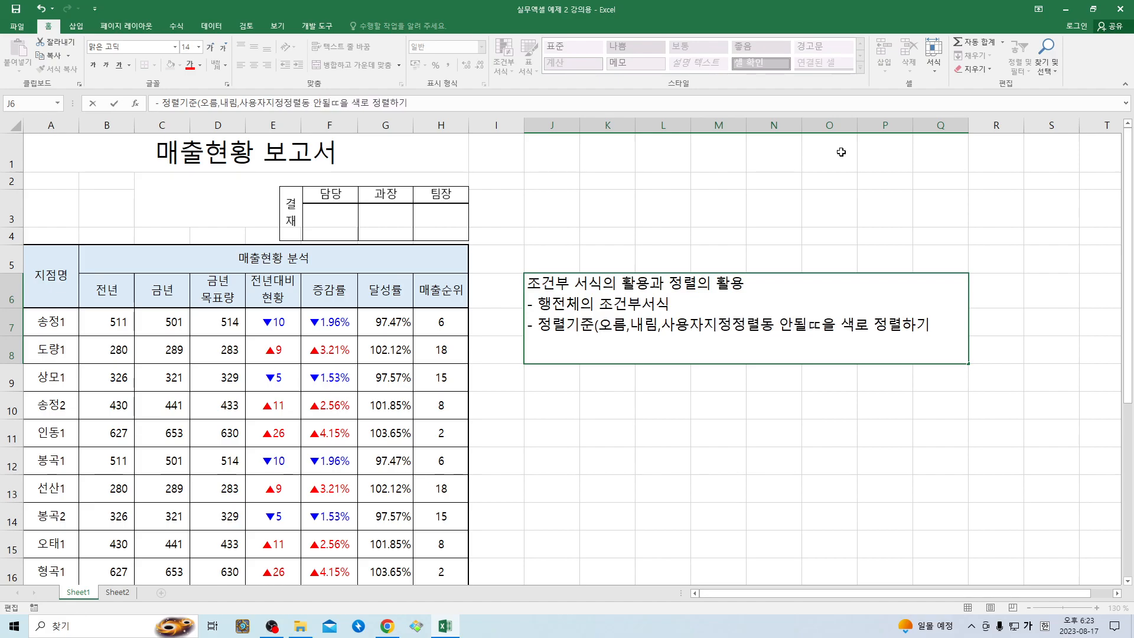
pyautogui.write('때)')
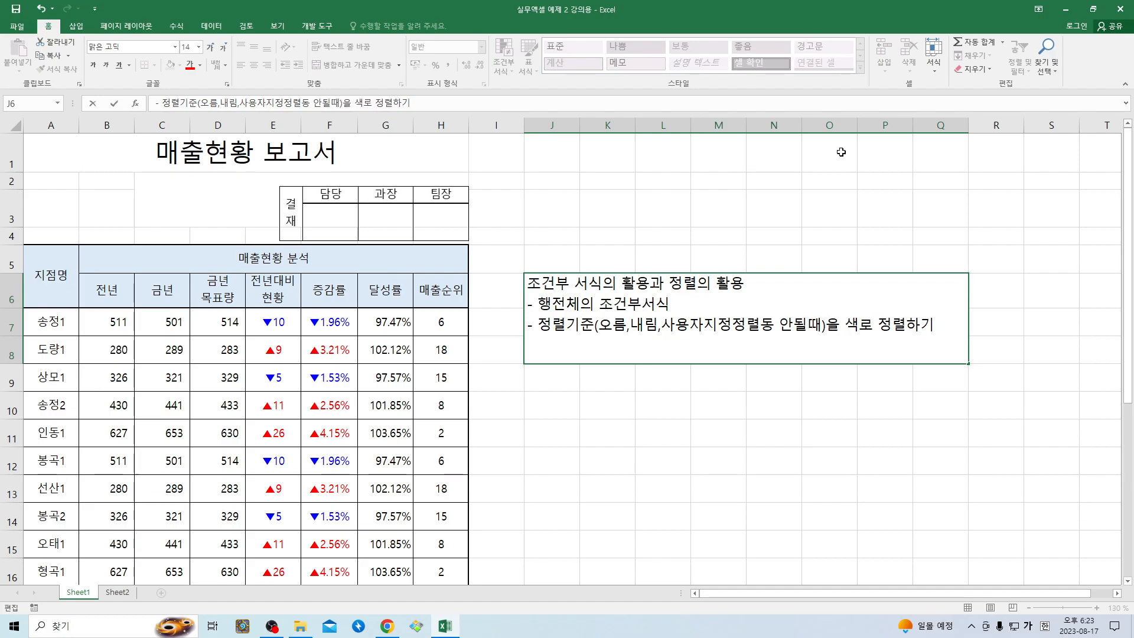
pyautogui.press('Return')
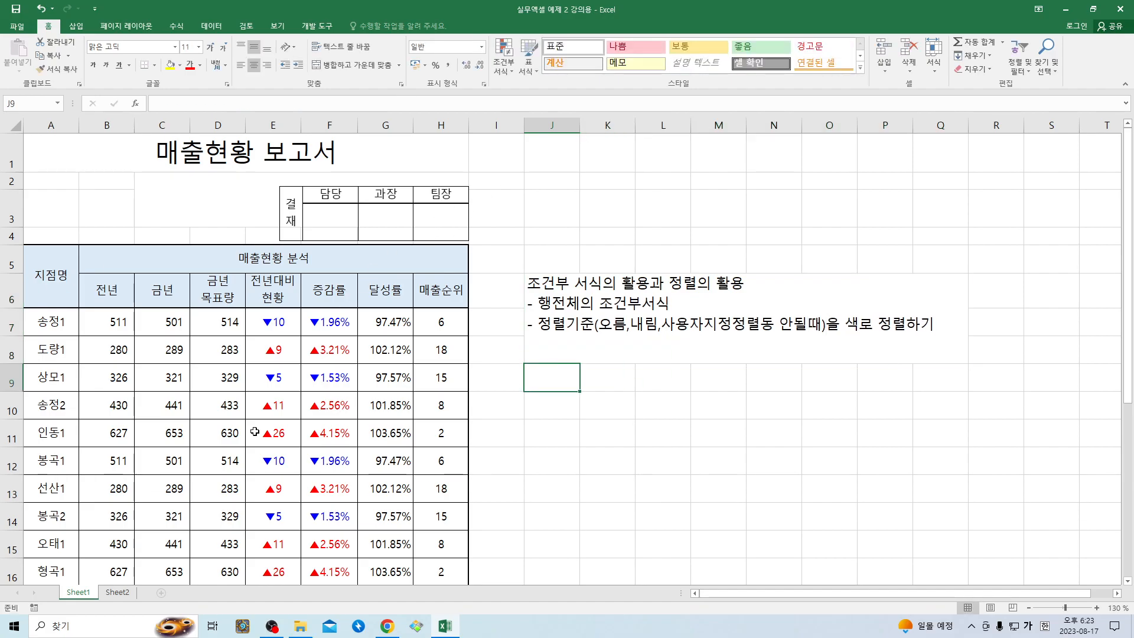
pyautogui.scroll(-1, 260, 420)
pyautogui.moveTo(51, 235); pyautogui.dragTo(433, 534)
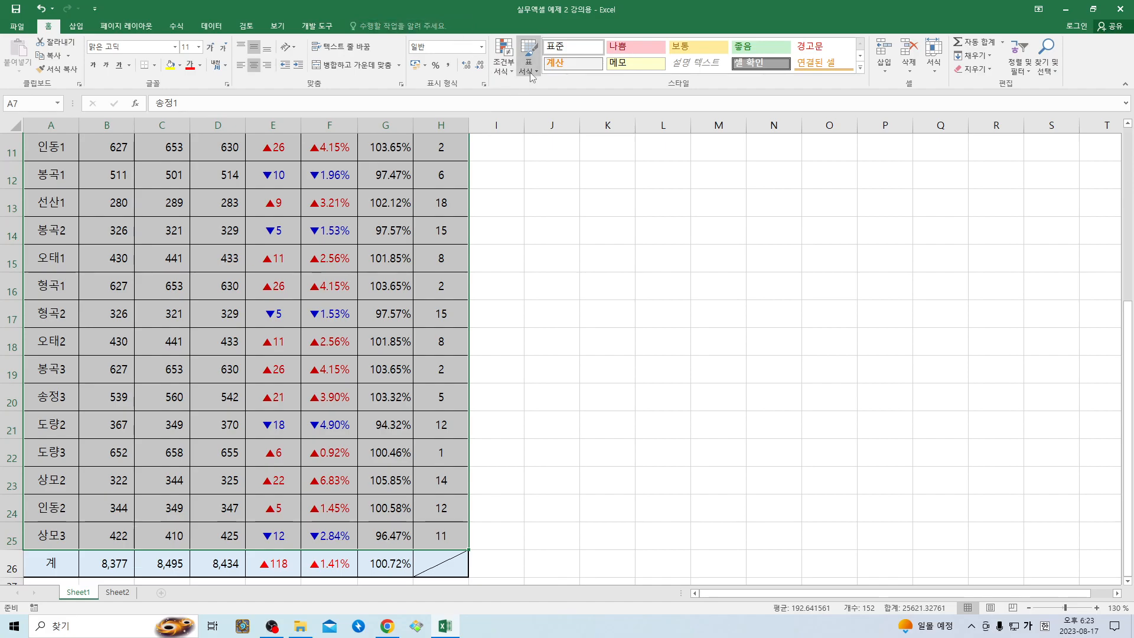
pyautogui.scroll(4, 375, 260)
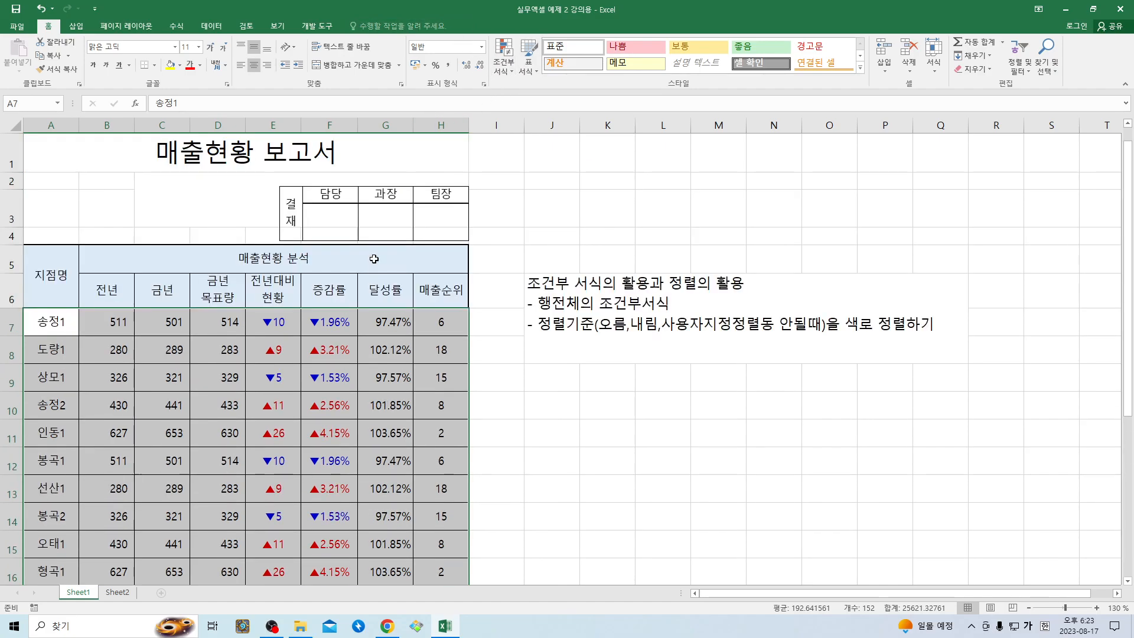
# Remove the red and blue colour codes from the custom number format of E7:E25, leaving [>0]"▲"0;[<0]"▼"0;0
pyautogui.click(279, 325)
pyautogui.moveTo(273, 322); pyautogui.dragTo(273, 535)
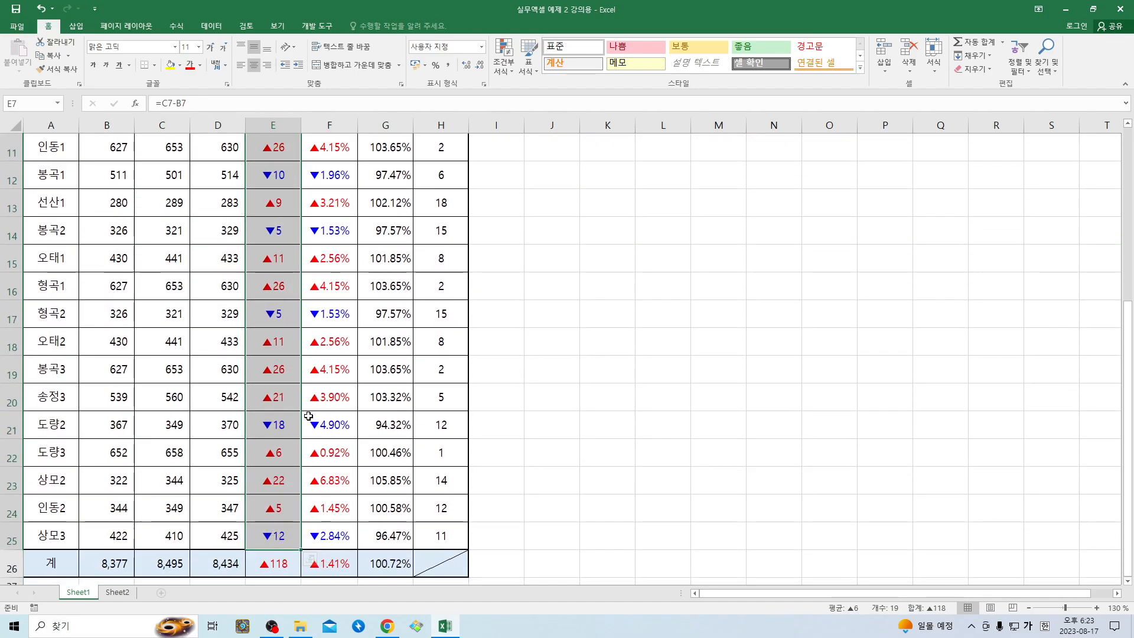
pyautogui.hotkey('ctrl', '1')
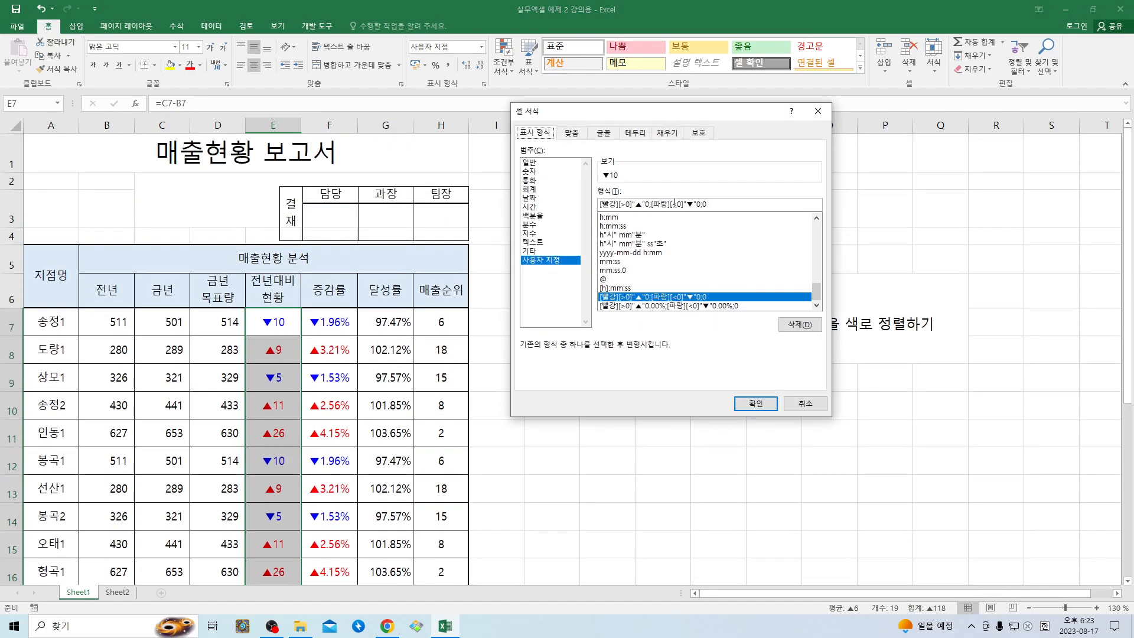
pyautogui.click(618, 204)
pyautogui.press('BackSpace')
pyautogui.press('BackSpace')
pyautogui.press('BackSpace')
pyautogui.press('BackSpace')
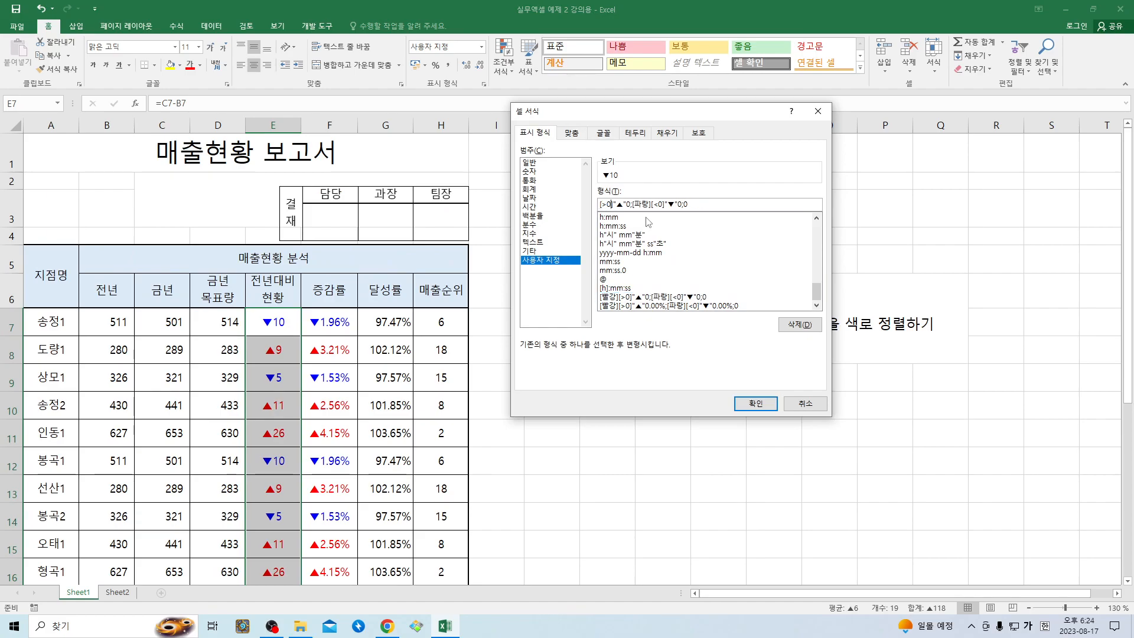
pyautogui.press('Delete')
pyautogui.press('Delete')
pyautogui.press('Delete')
pyautogui.press('Delete')
pyautogui.press('Delete')
pyautogui.press('Return')
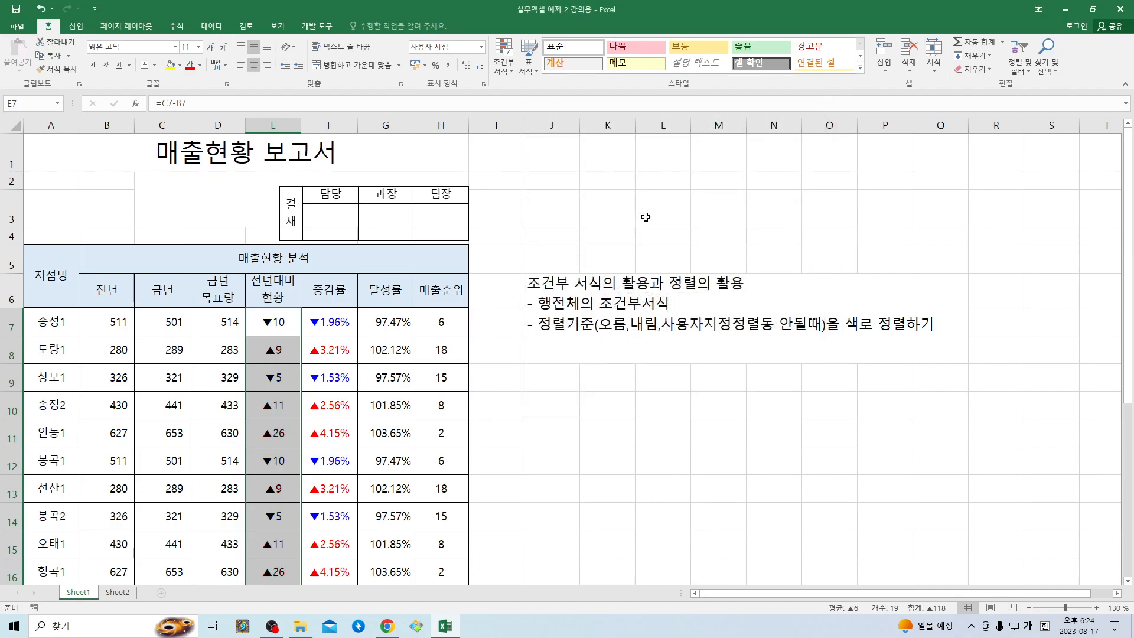
# Strip the colour codes from the custom percentage format of F7:F25, leaving [>0]"▲"0.00%;[<0]"▼"0.00%;0
pyautogui.moveTo(334, 321); pyautogui.dragTo(322, 570)
pyautogui.scroll(3, 322, 571)
pyautogui.hotkey('ctrl', '1')
pyautogui.click(619, 205)
pyautogui.press('BackSpace')
pyautogui.press('BackSpace')
pyautogui.press('BackSpace')
pyautogui.press('Delete')
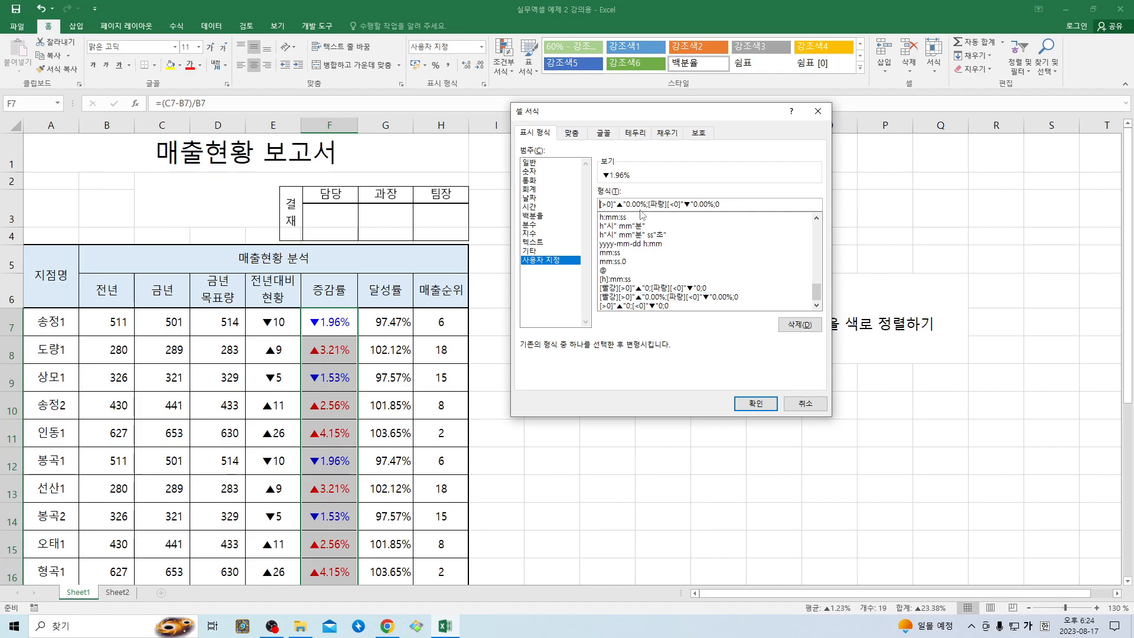
pyautogui.press('Right')
pyautogui.press('Right')
pyautogui.press('Right')
pyautogui.press('Right')
pyautogui.press('Right')
pyautogui.press('Right')
pyautogui.press('Right')
pyautogui.press('Right')
pyautogui.press('Right')
pyautogui.press('Right')
pyautogui.press('Right')
pyautogui.press('Right')
pyautogui.press('Right')
pyautogui.press('Delete')
pyautogui.press('Delete')
pyautogui.press('Delete')
pyautogui.press('Delete')
pyautogui.press('Return')
pyautogui.scroll(-2, 344, 398)
pyautogui.scroll(2, 343, 399)
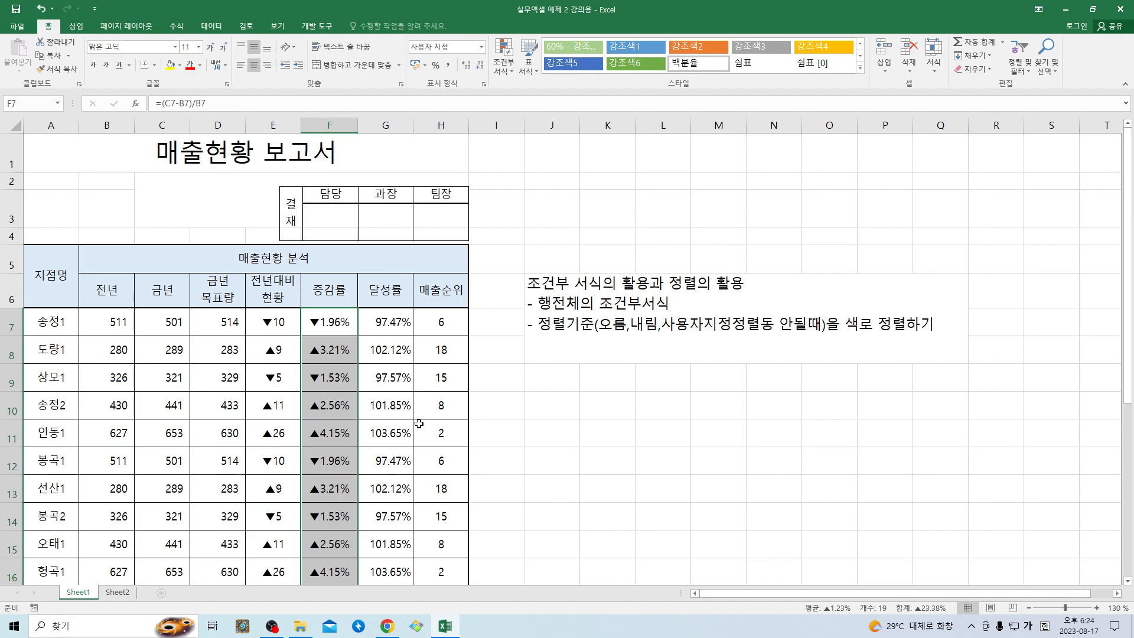
pyautogui.moveTo(284, 326); pyautogui.dragTo(318, 554)
pyautogui.scroll(3, 318, 554)
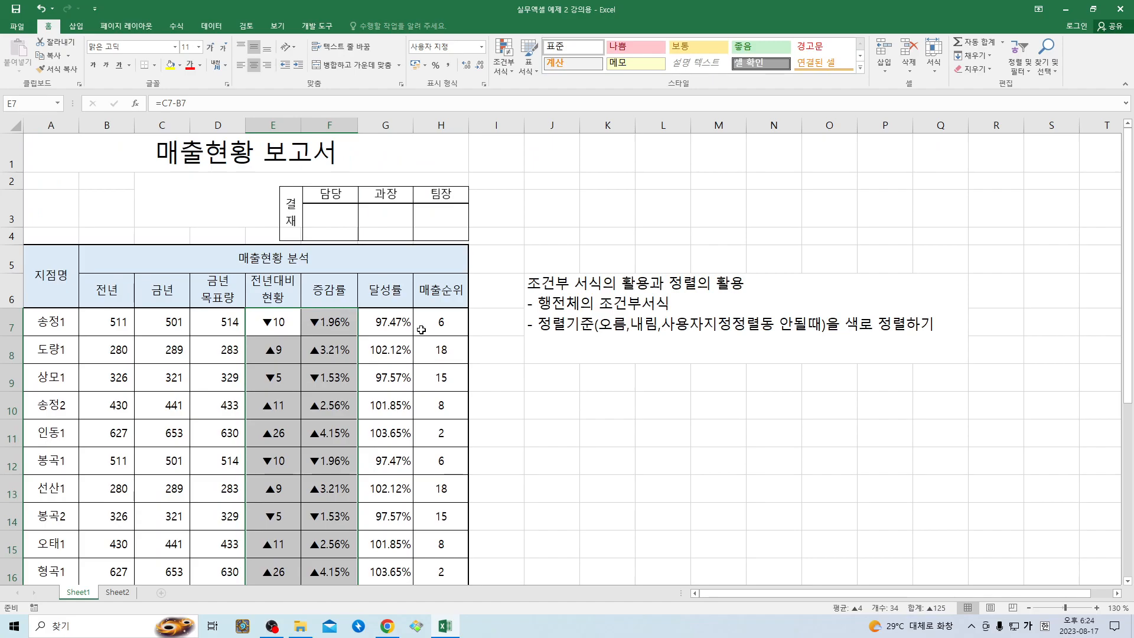
pyautogui.click(329, 321)
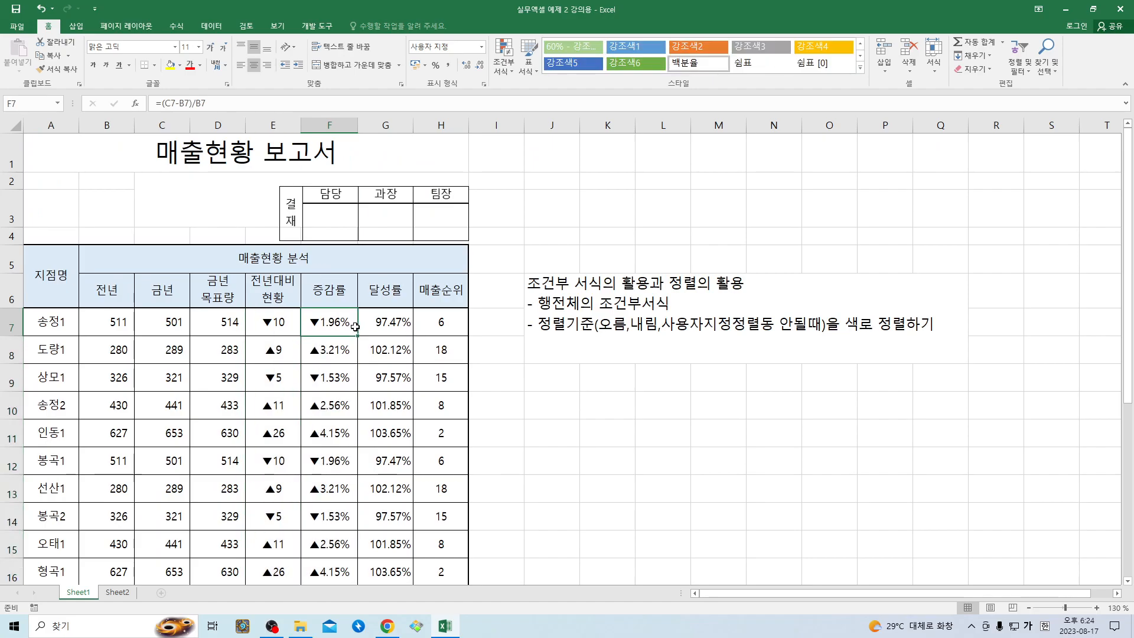
pyautogui.click(272, 324)
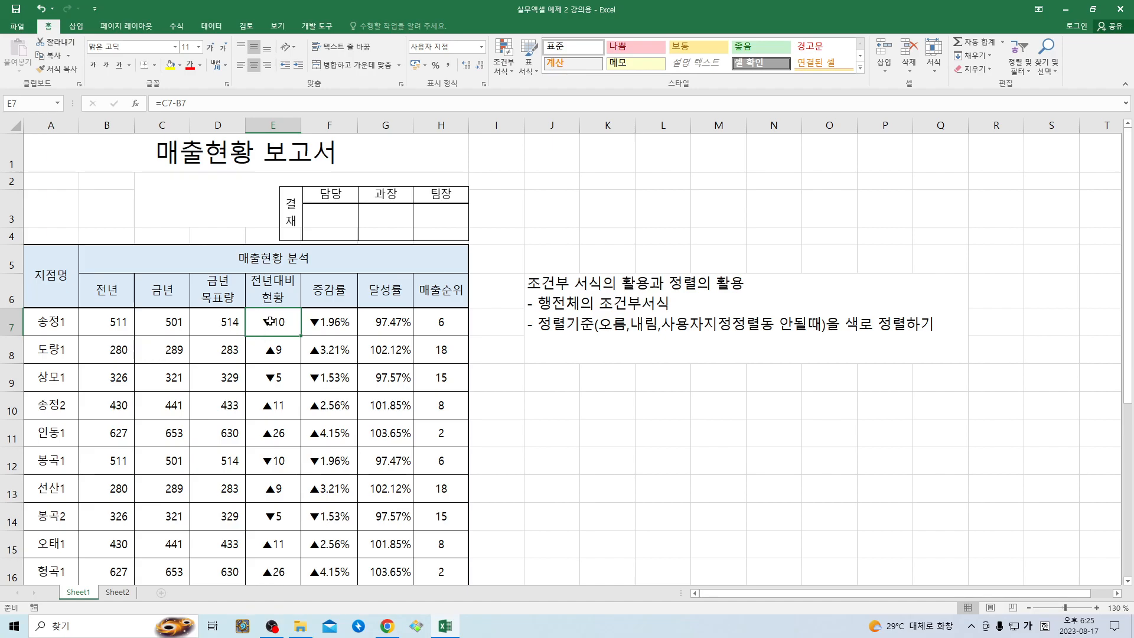
pyautogui.moveTo(271, 329); pyautogui.dragTo(258, 379)
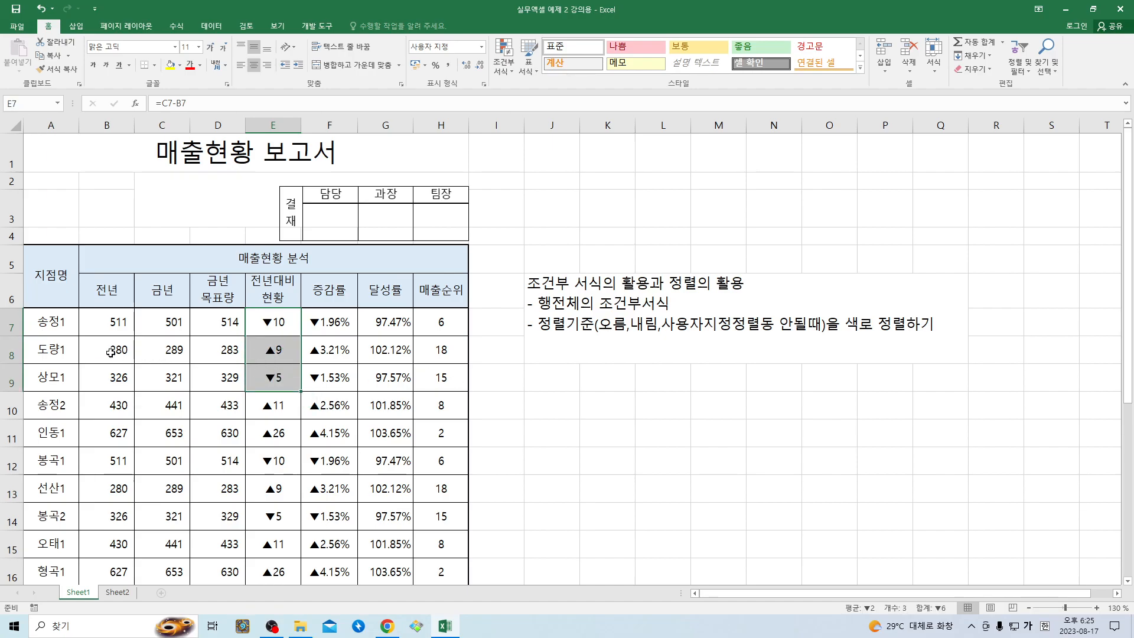
# Select all branch data rows A7:H25, excluding the headers and the total row
pyautogui.moveTo(52, 320); pyautogui.dragTo(421, 503)
pyautogui.scroll(3, 413, 472)
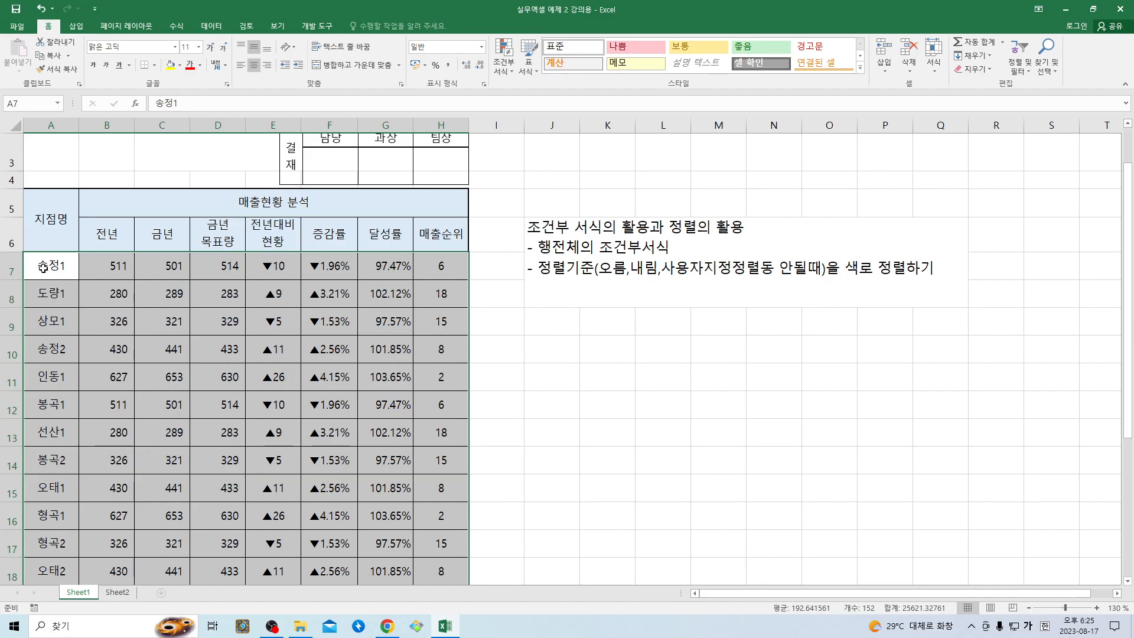
pyautogui.scroll(-2, 444, 384)
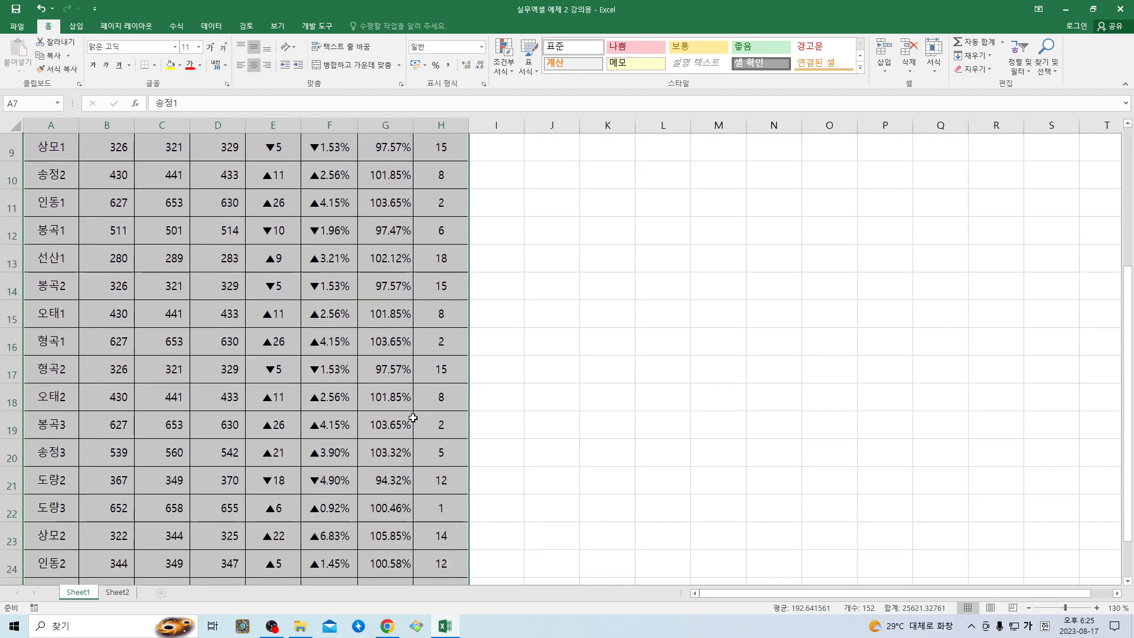
pyautogui.scroll(1, 444, 384)
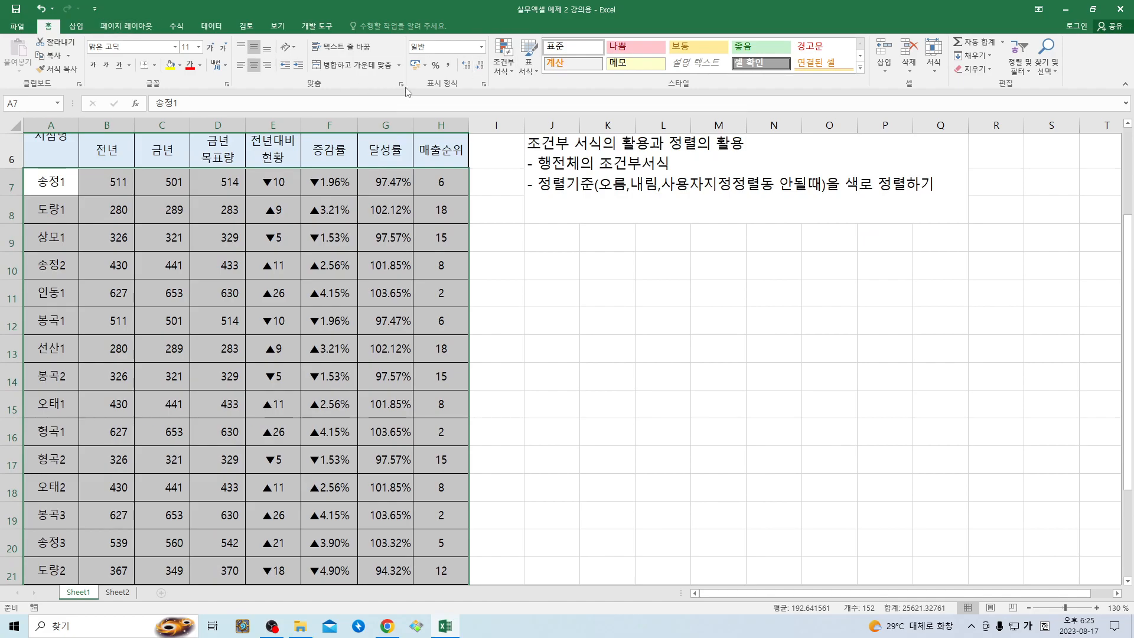
pyautogui.click(503, 59)
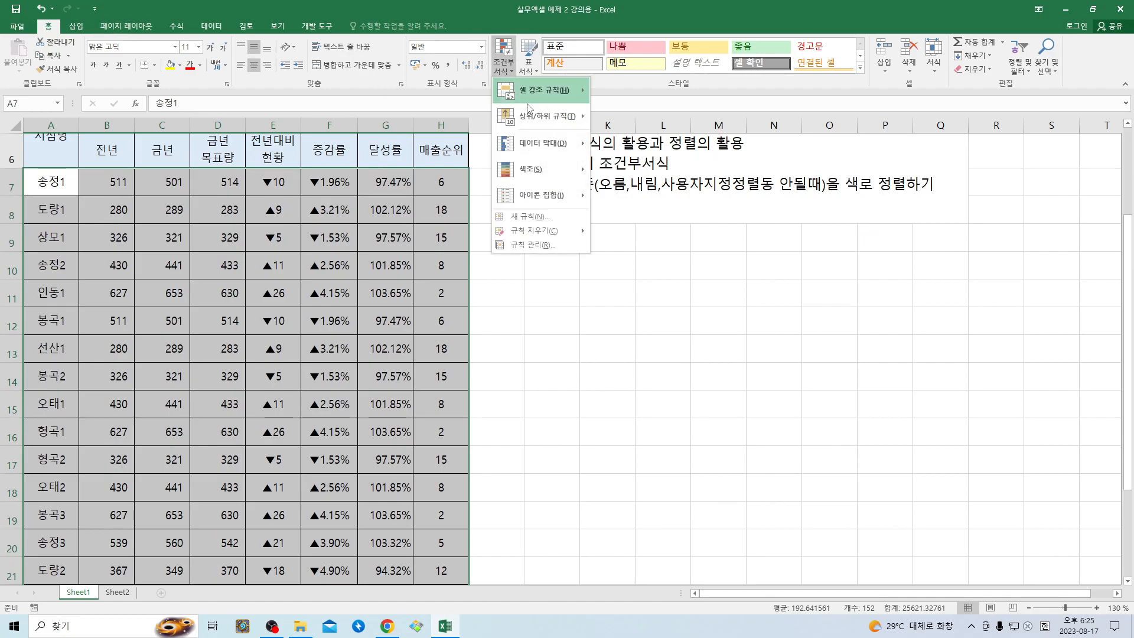
pyautogui.click(531, 244)
pyautogui.click(514, 239)
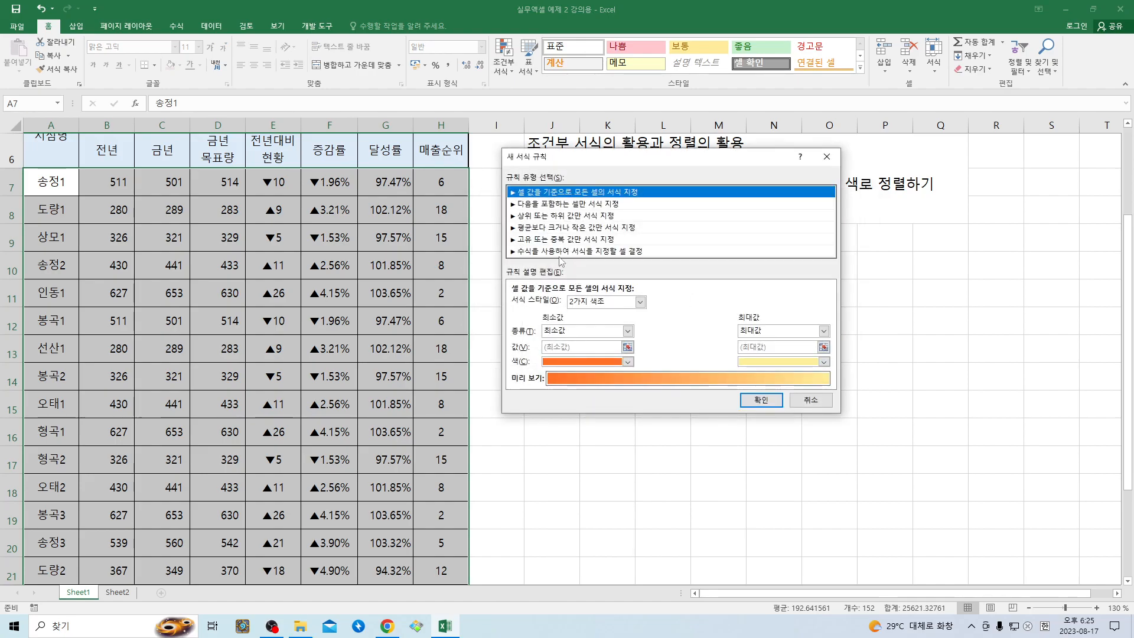
pyautogui.click(800, 399)
pyautogui.click(798, 359)
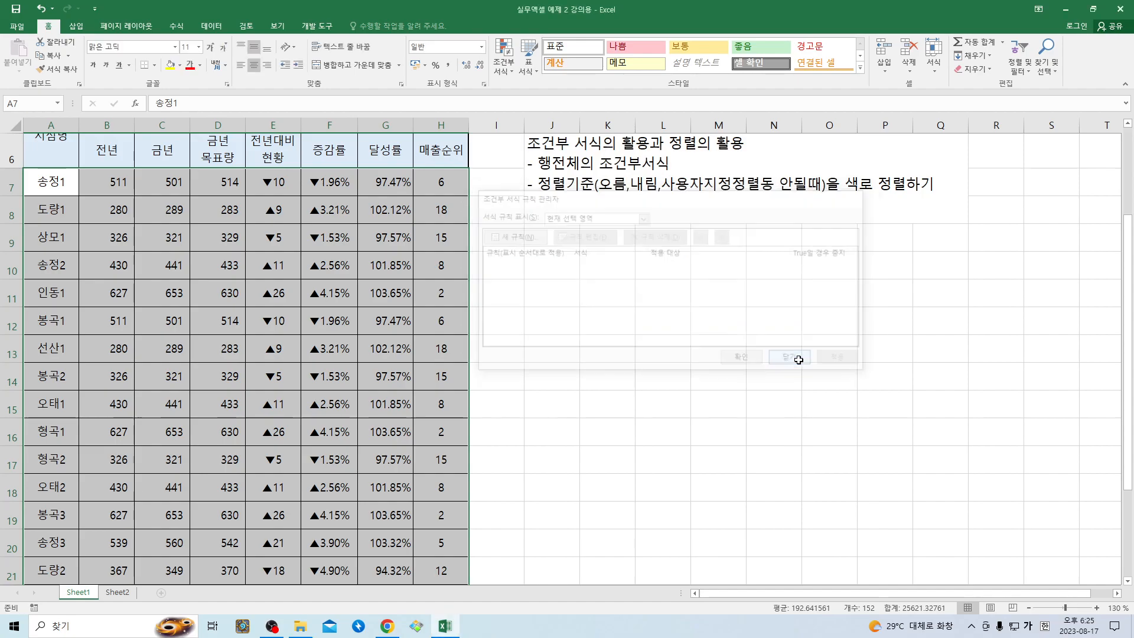
# Create a formula-based conditional formatting rule for the selected rows with the condition =$E7>0
pyautogui.click(503, 66)
pyautogui.click(548, 221)
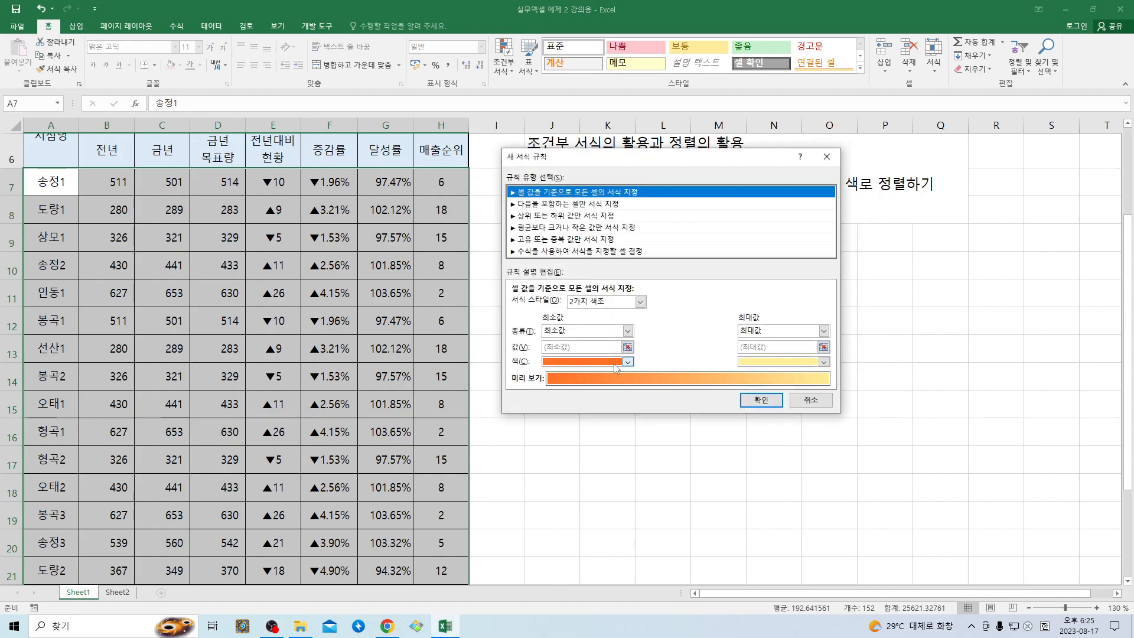
pyautogui.click(531, 251)
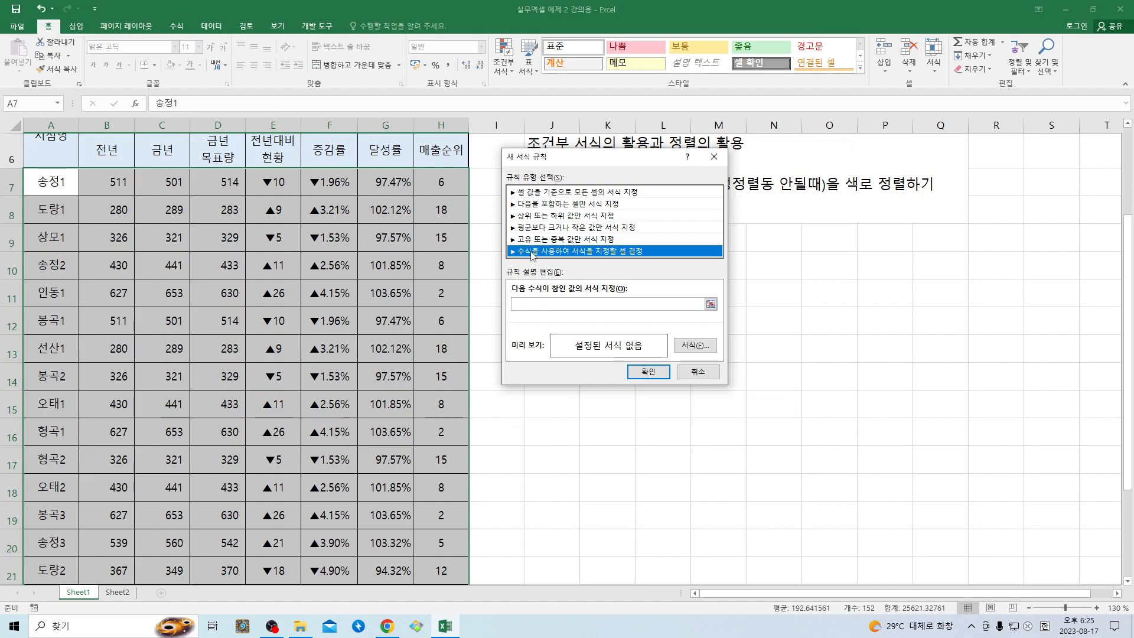
pyautogui.click(549, 304)
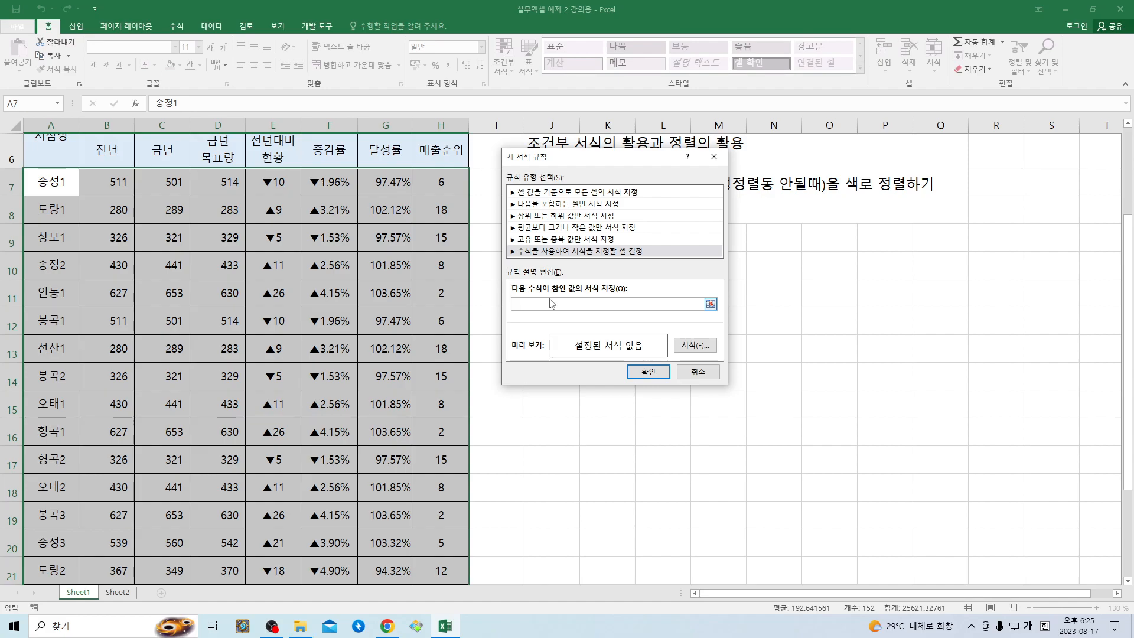
pyautogui.click(273, 184)
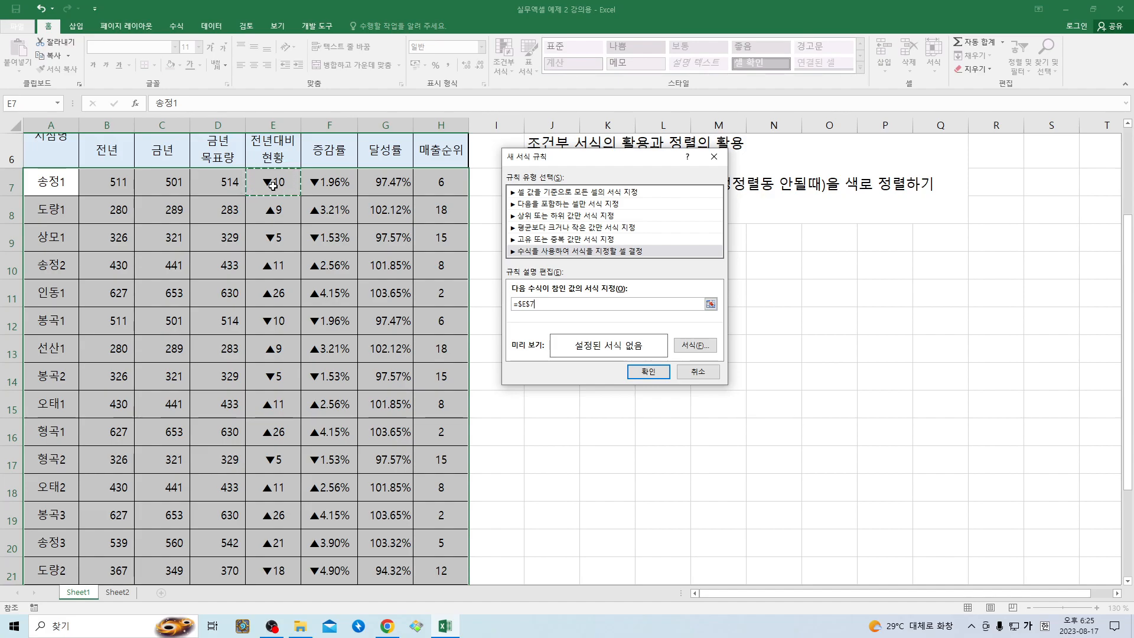
pyautogui.press('F4')
pyautogui.press('F4')
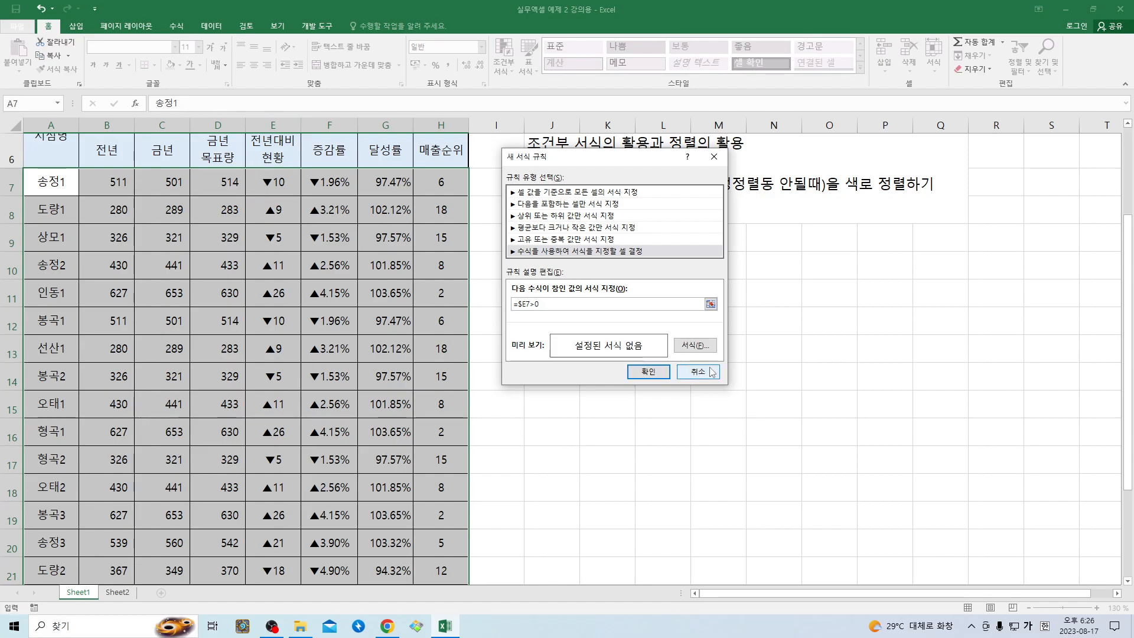
# Try a red background fill for the rows matching the rule and undo it
pyautogui.click(696, 346)
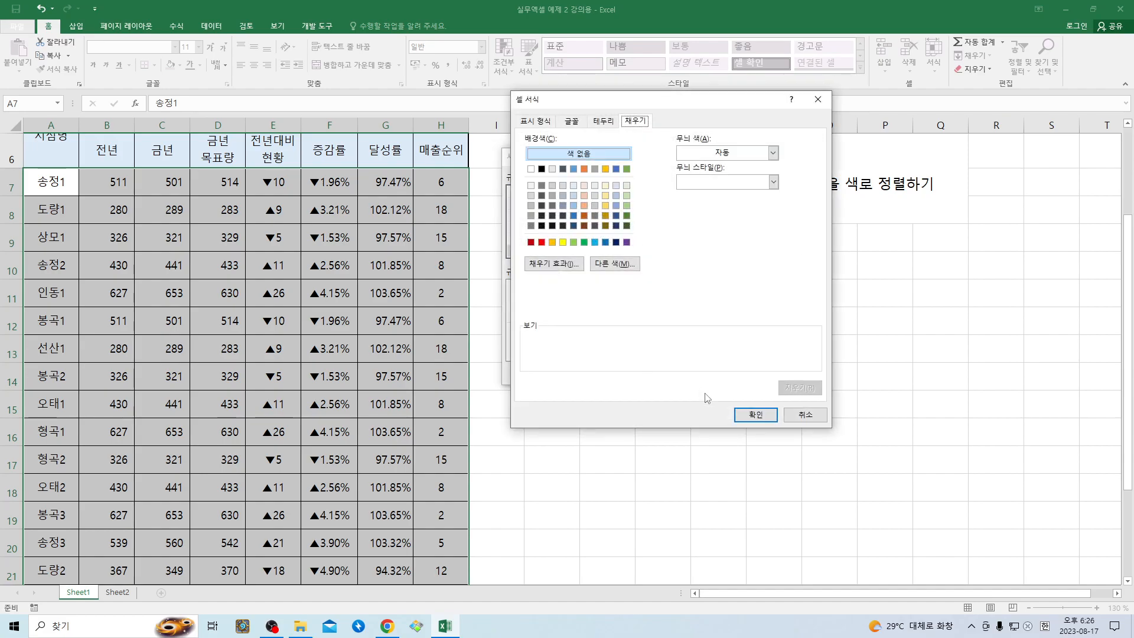
pyautogui.click(542, 242)
pyautogui.click(755, 415)
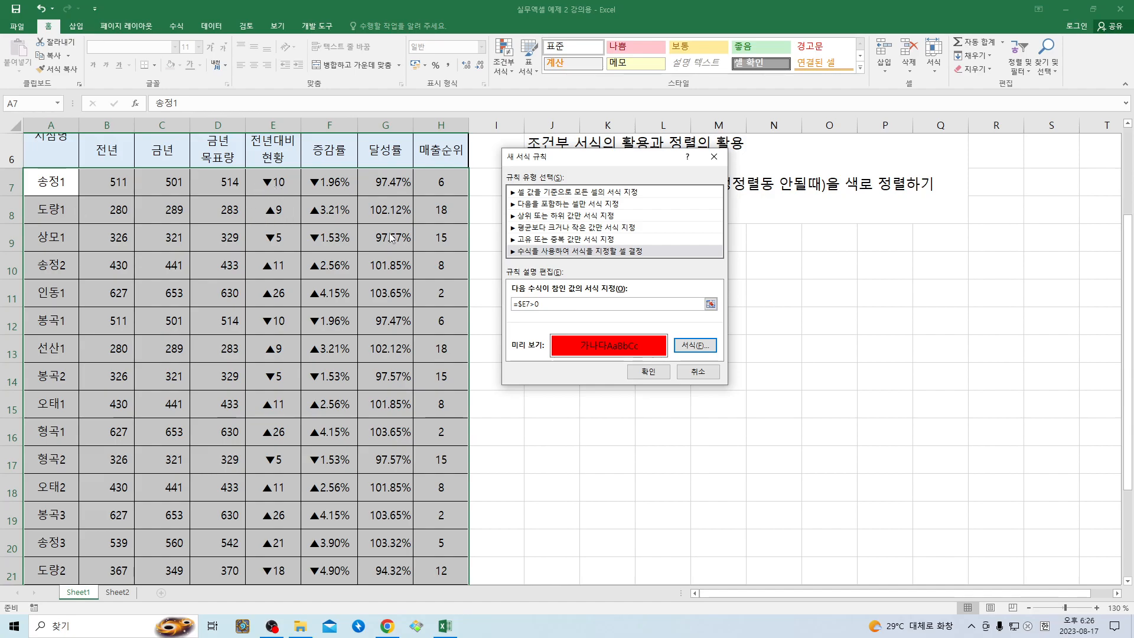
pyautogui.click(649, 371)
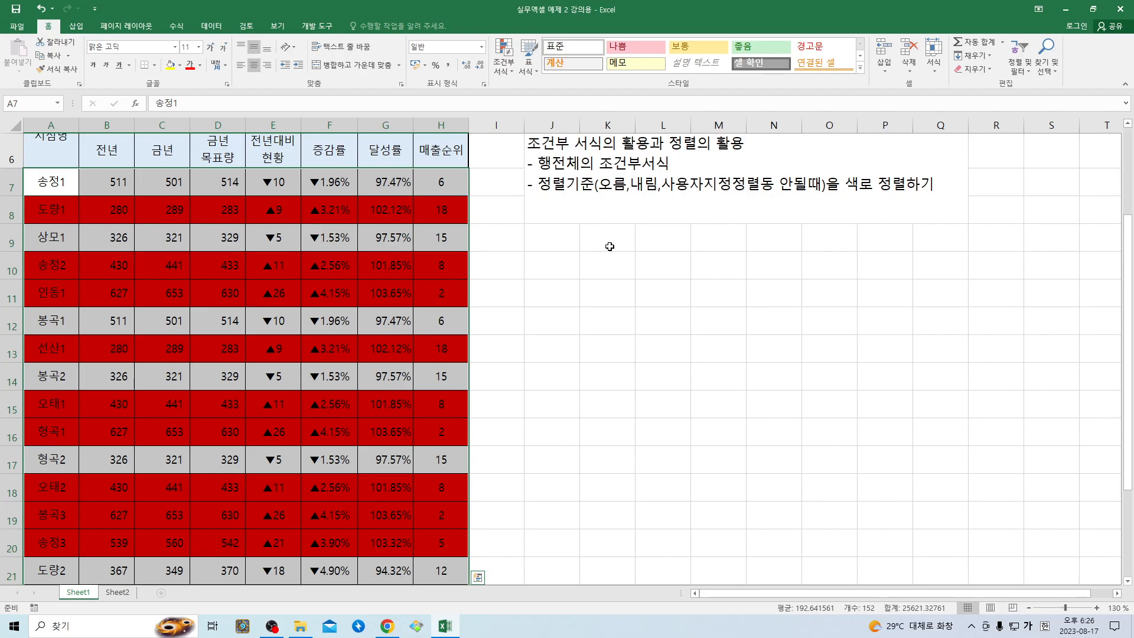
pyautogui.hotkey('ctrl', 'z')
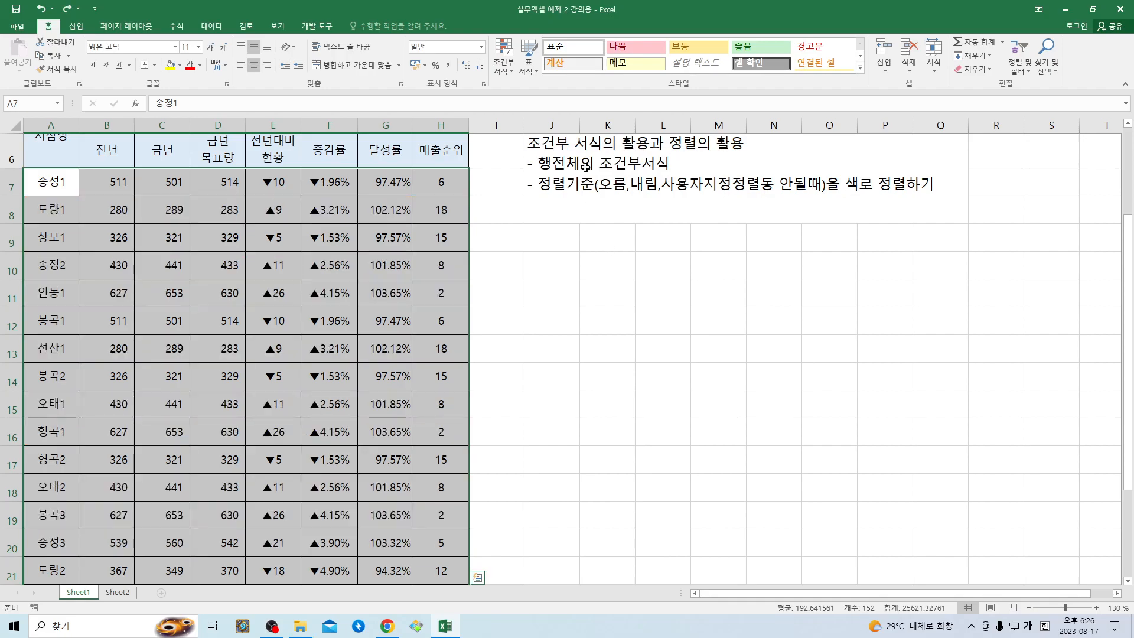
# Start a new formula-based conditional formatting rule for the branch rows with the condition =$E7>0
pyautogui.click(503, 69)
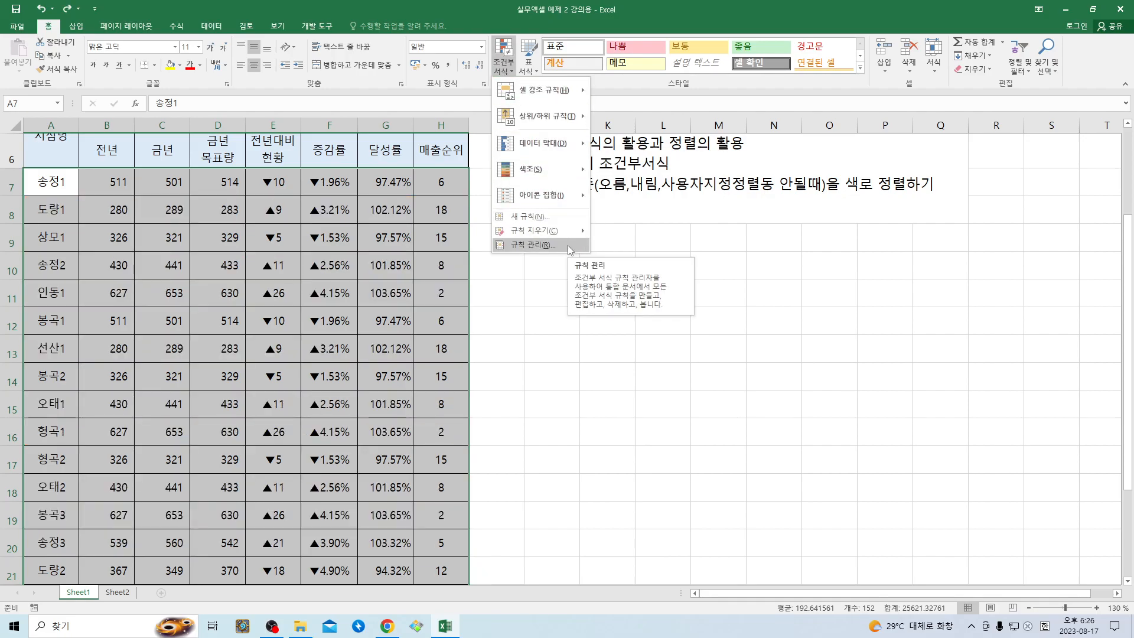
pyautogui.click(540, 219)
pyautogui.click(505, 236)
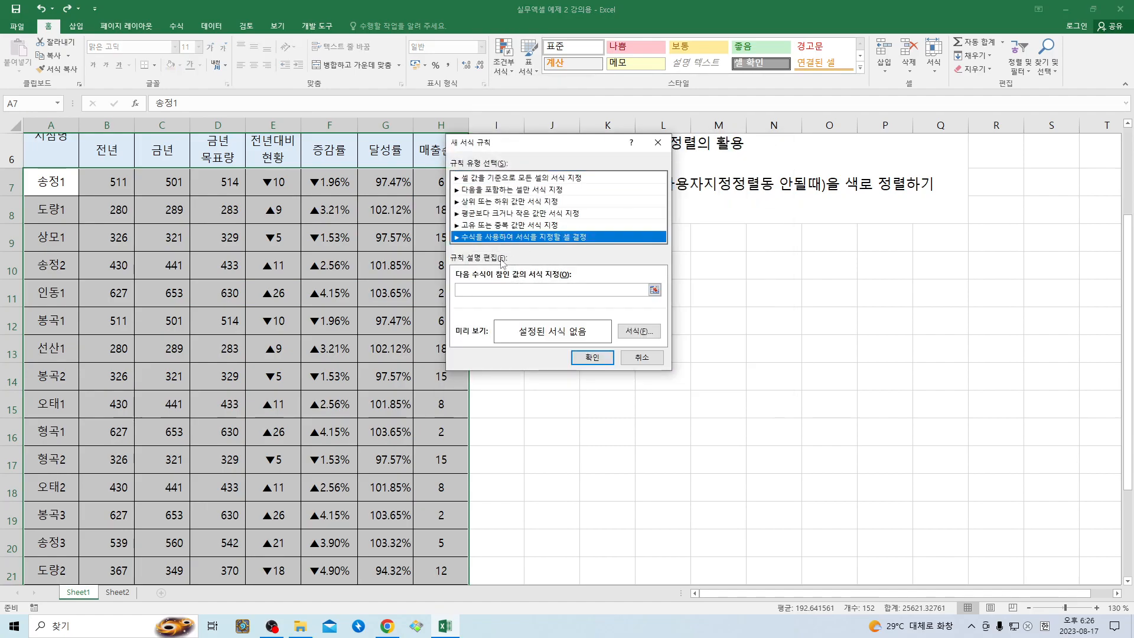
pyautogui.click(477, 290)
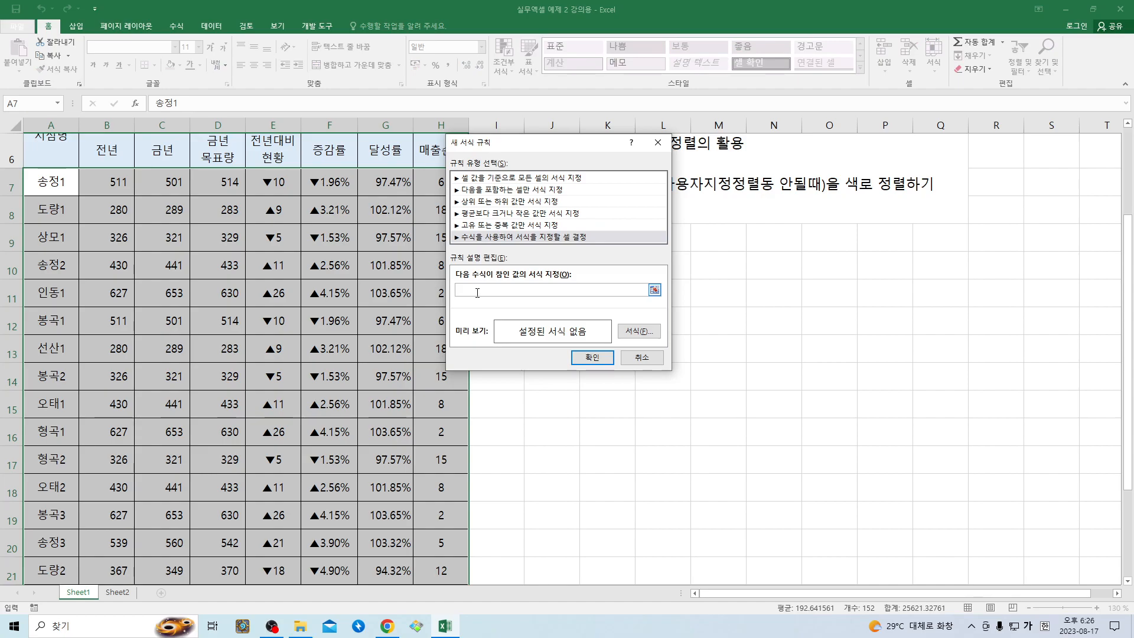
pyautogui.write('=')
pyautogui.click(275, 185)
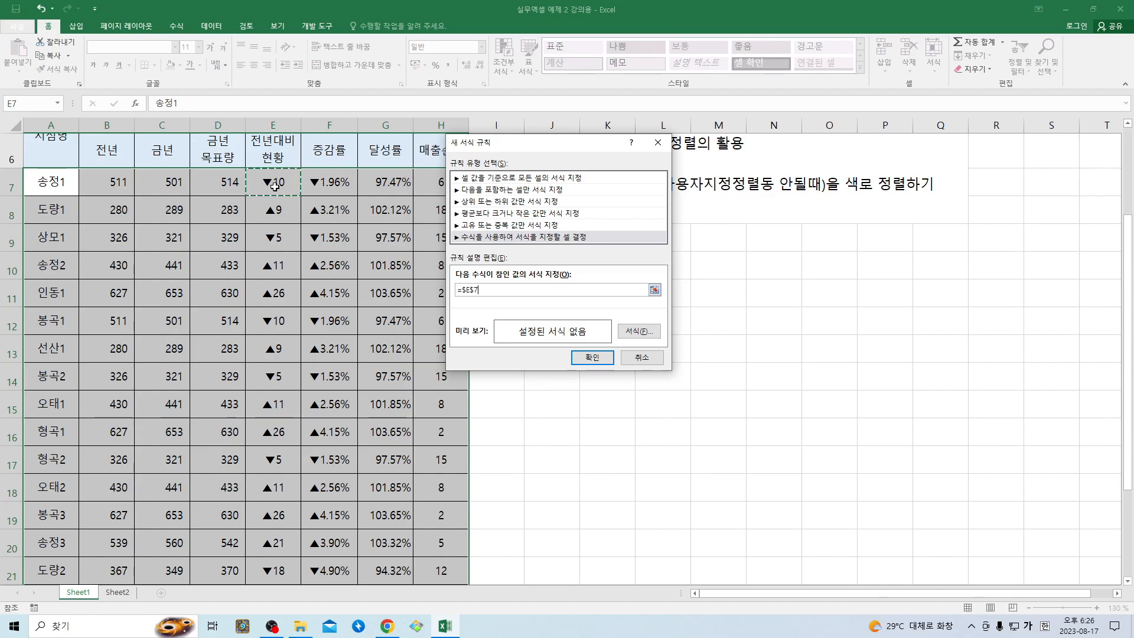
pyautogui.press('F4')
pyautogui.press('F4')
pyautogui.write('>')
# Set the rule's font colour to standard red and apply it to the rows with an increase
pyautogui.click(638, 331)
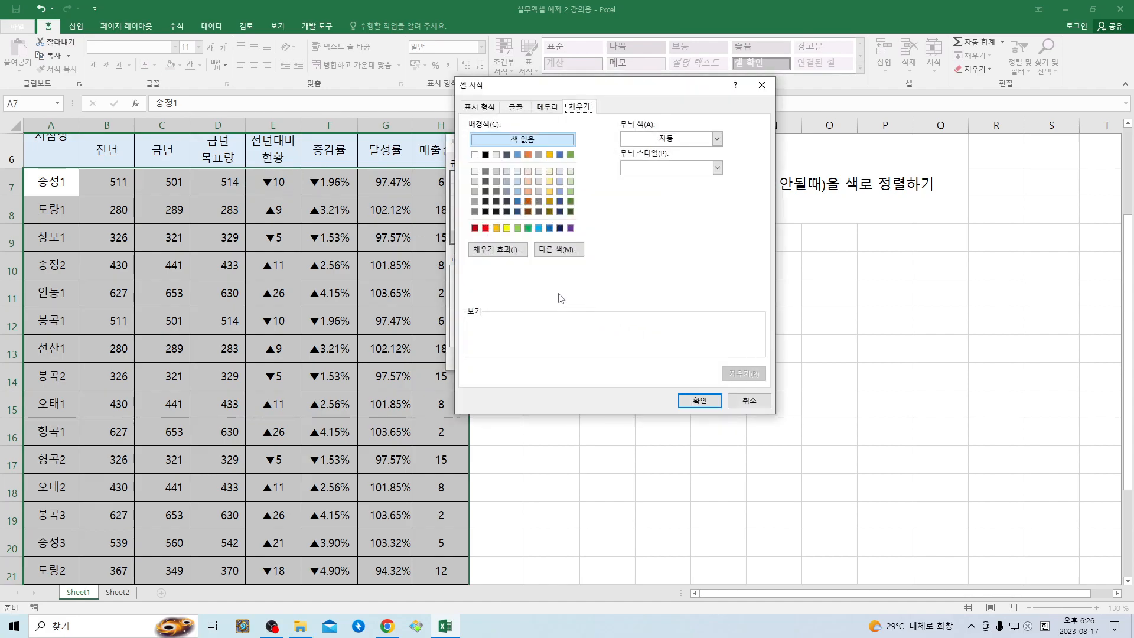
pyautogui.click(514, 108)
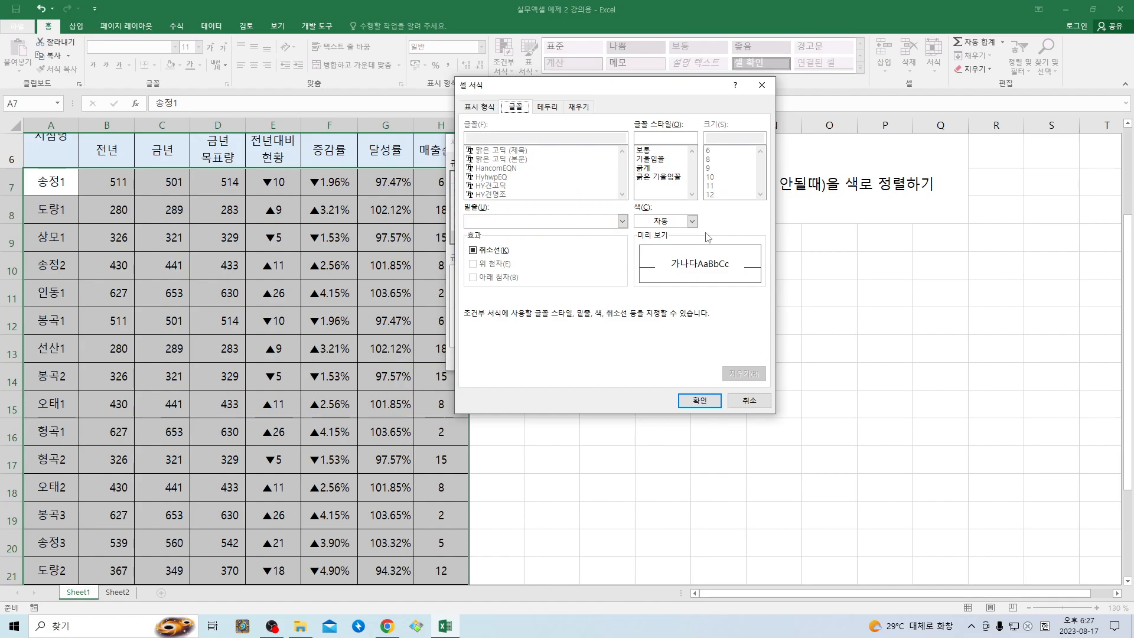
pyautogui.click(691, 220)
pyautogui.click(650, 327)
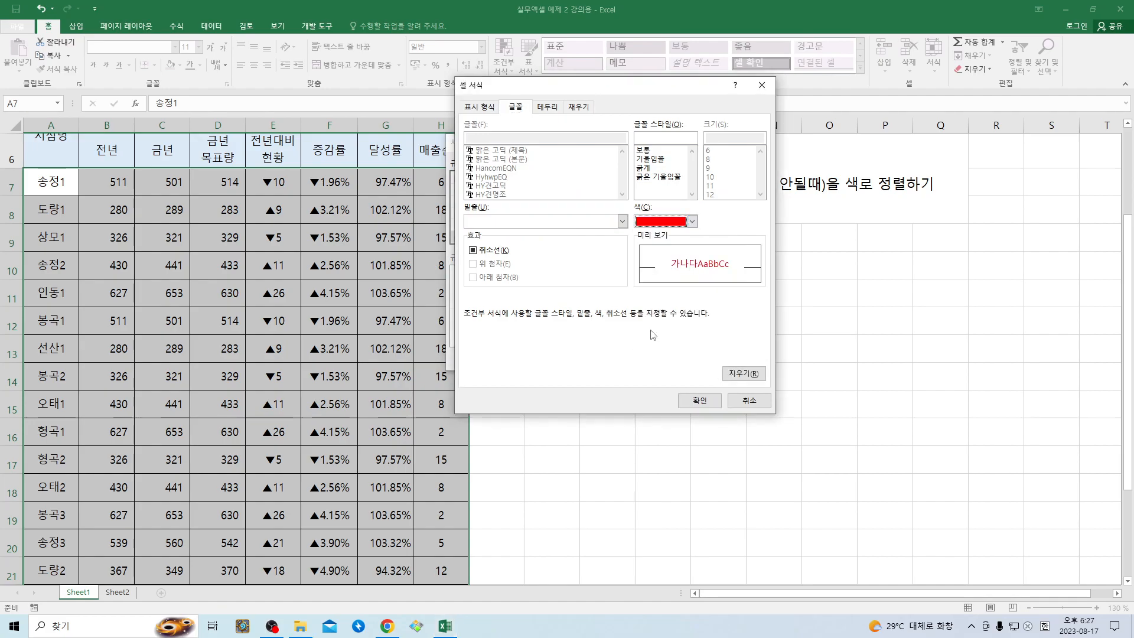
pyautogui.click(700, 400)
pyautogui.click(593, 358)
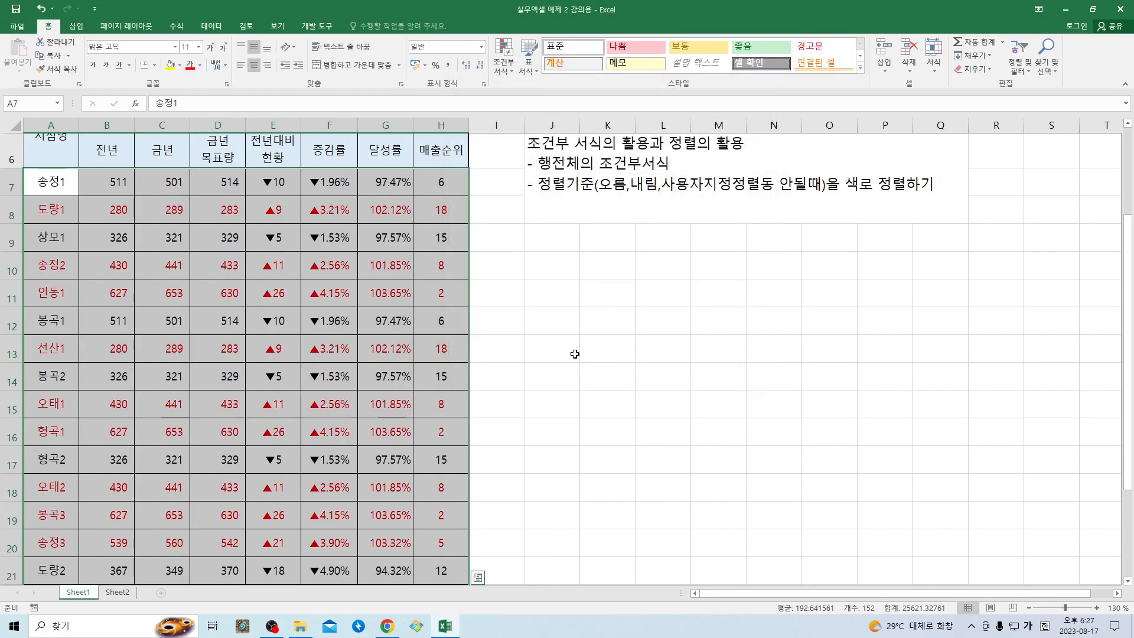
# Start a second formula-based conditional formatting rule for the same rows with the condition =$E7<0
pyautogui.click(504, 59)
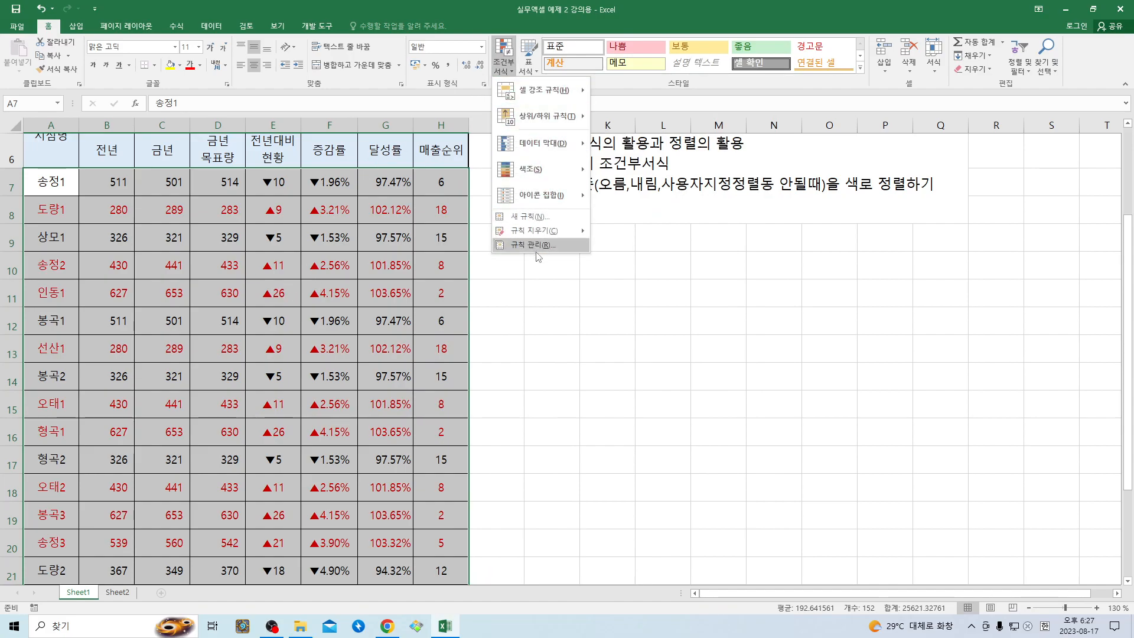
pyautogui.click(534, 218)
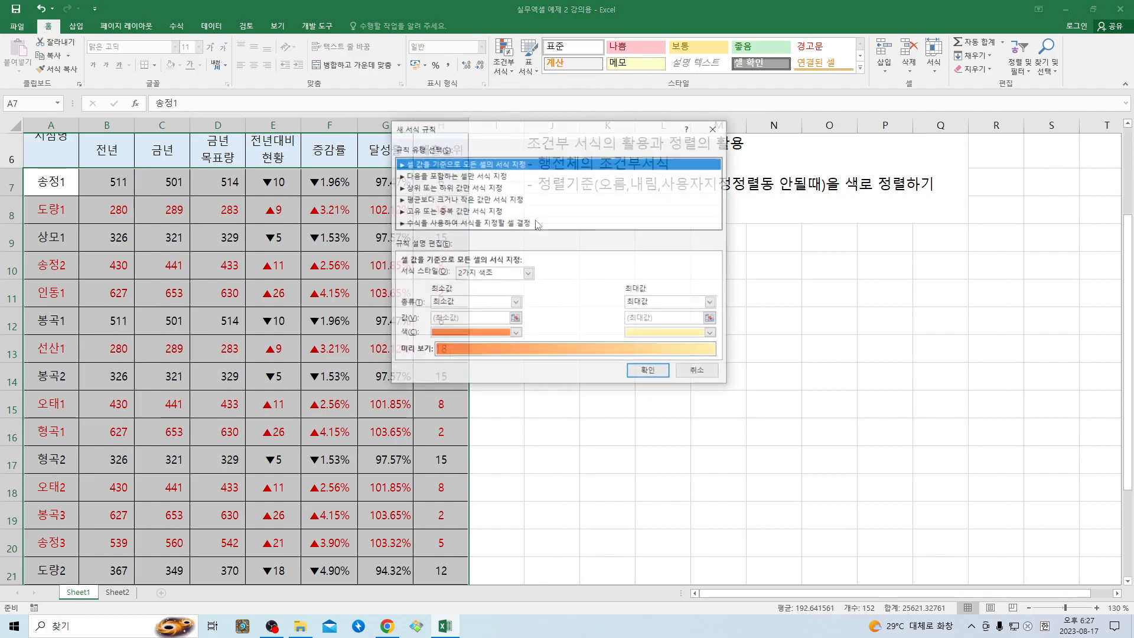
pyautogui.click(427, 224)
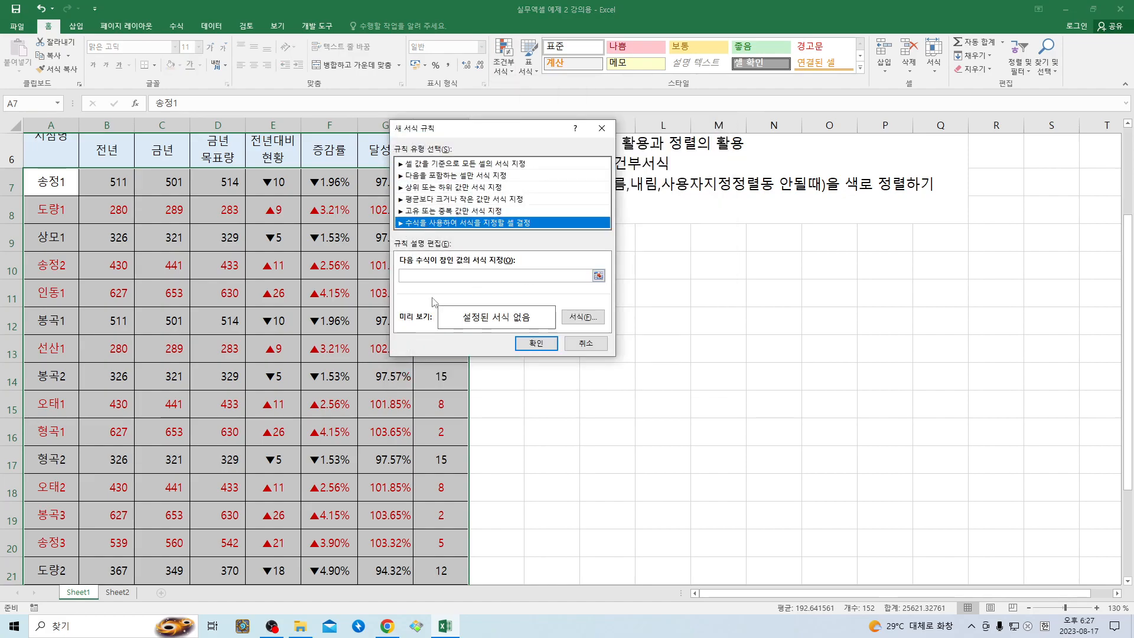
pyautogui.click(456, 278)
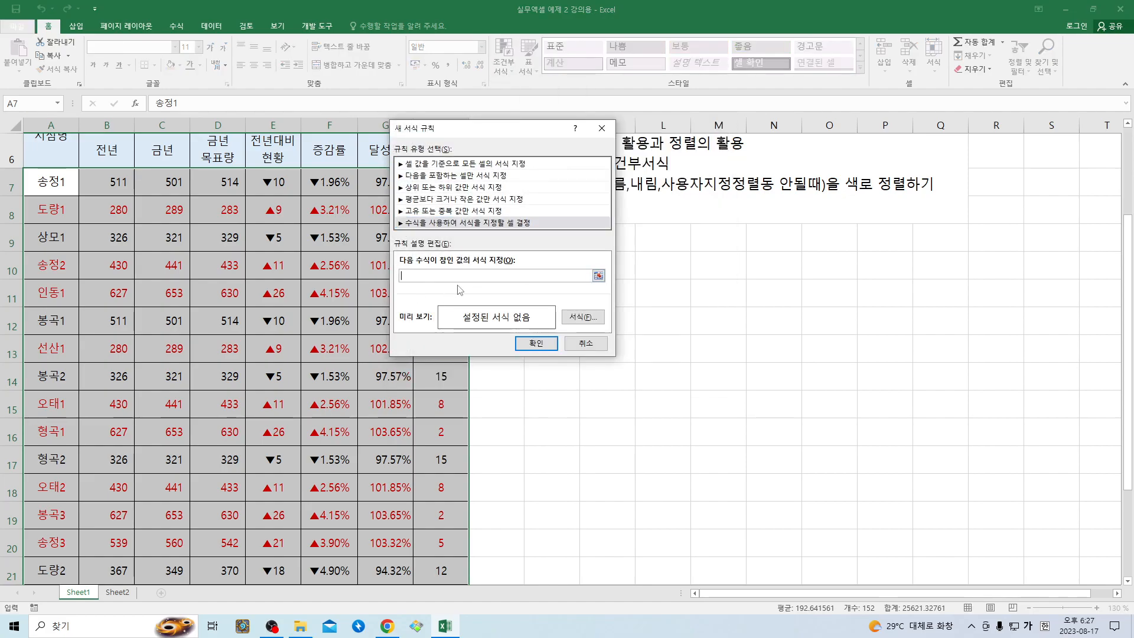
pyautogui.click(274, 183)
pyautogui.press('F4')
pyautogui.press('F4')
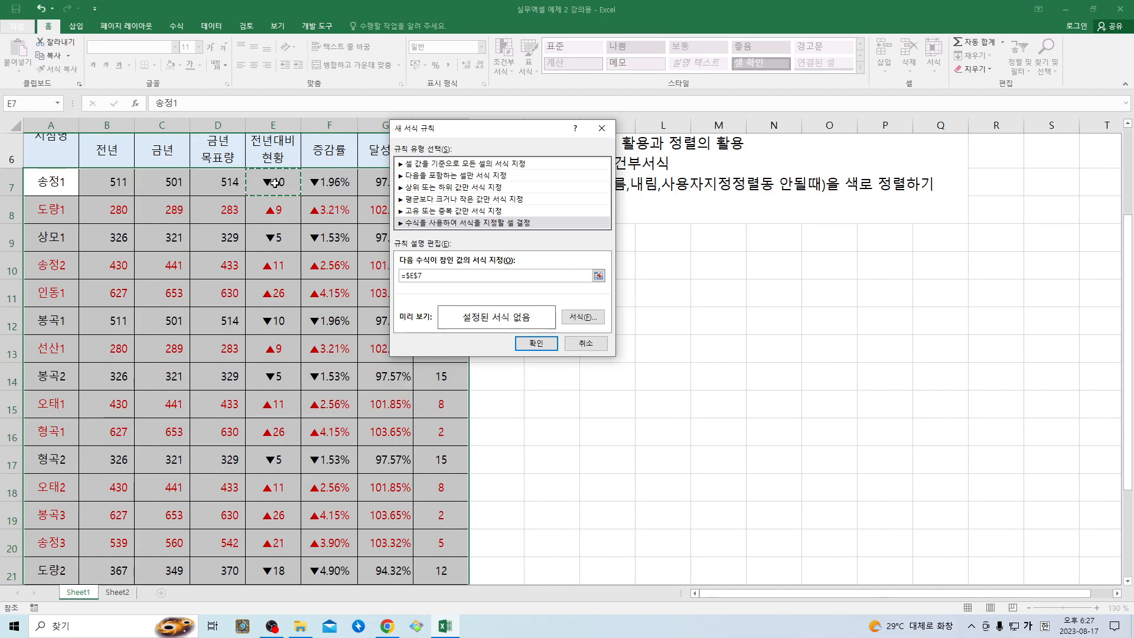
pyautogui.write('<0')
# Set the second rule's font colour to standard blue and apply it to the rows with a decrease
pyautogui.click(582, 317)
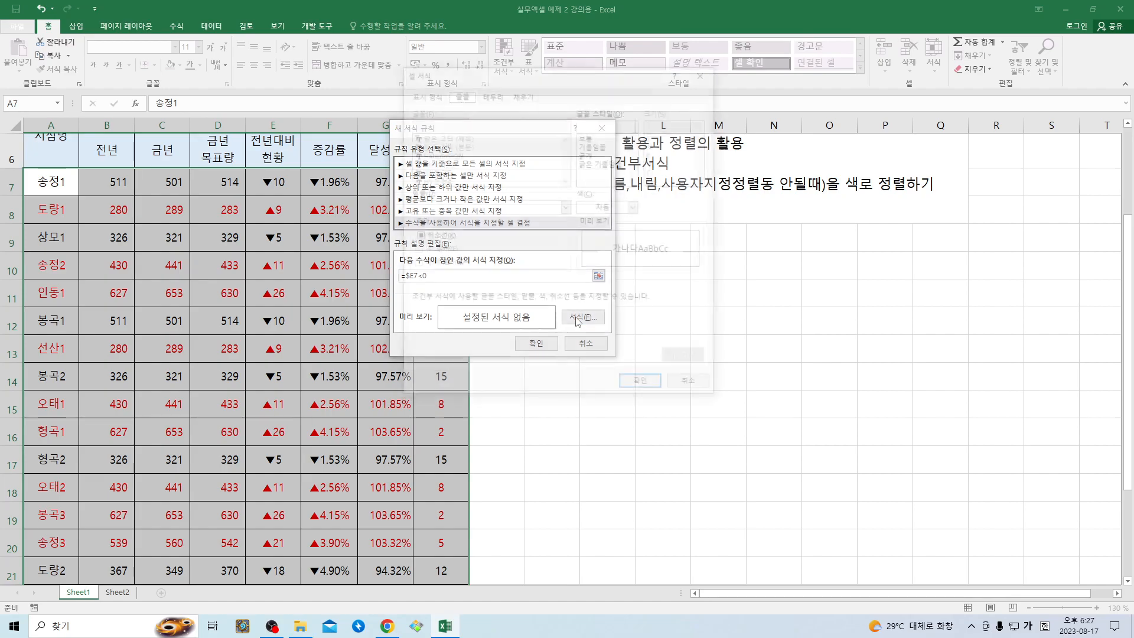
pyautogui.click(635, 207)
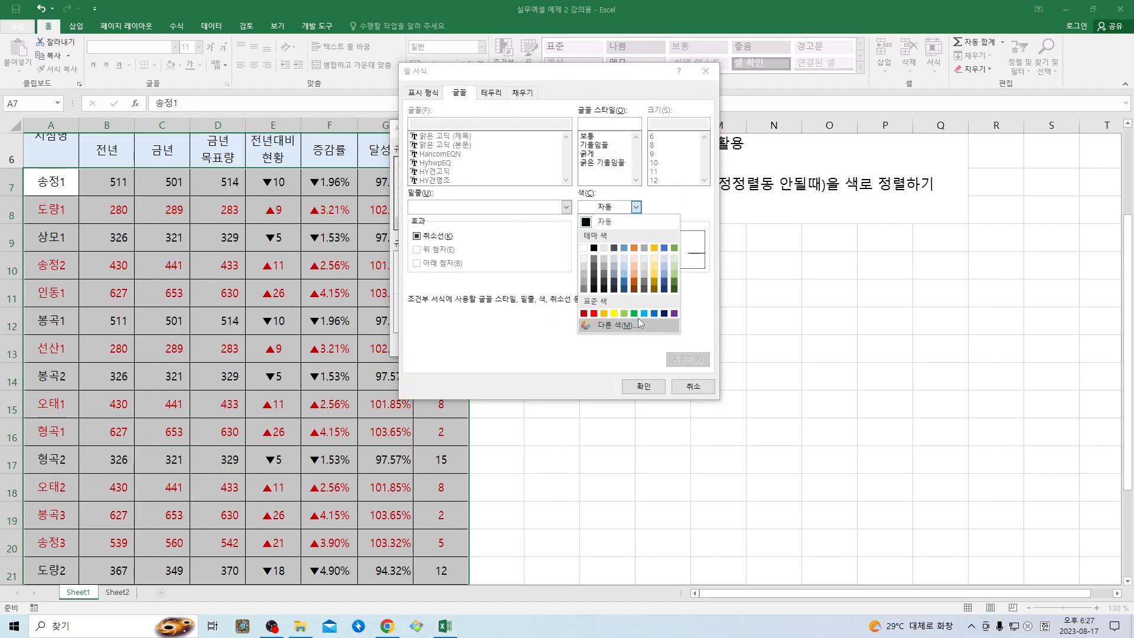
pyautogui.click(654, 313)
pyautogui.click(648, 389)
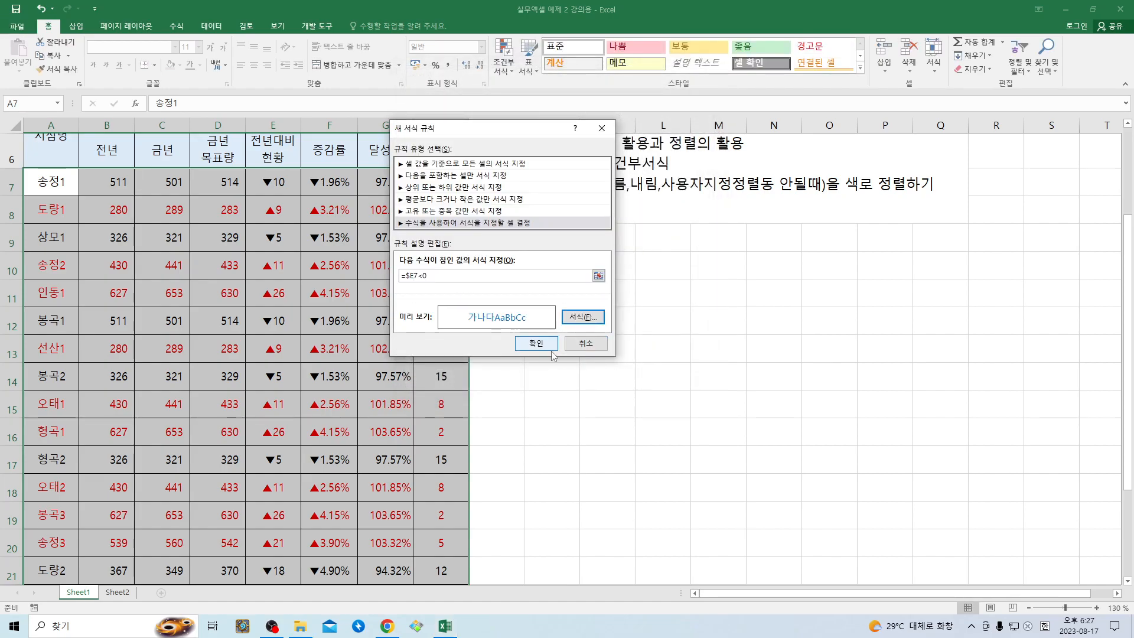
pyautogui.click(535, 343)
pyautogui.click(365, 392)
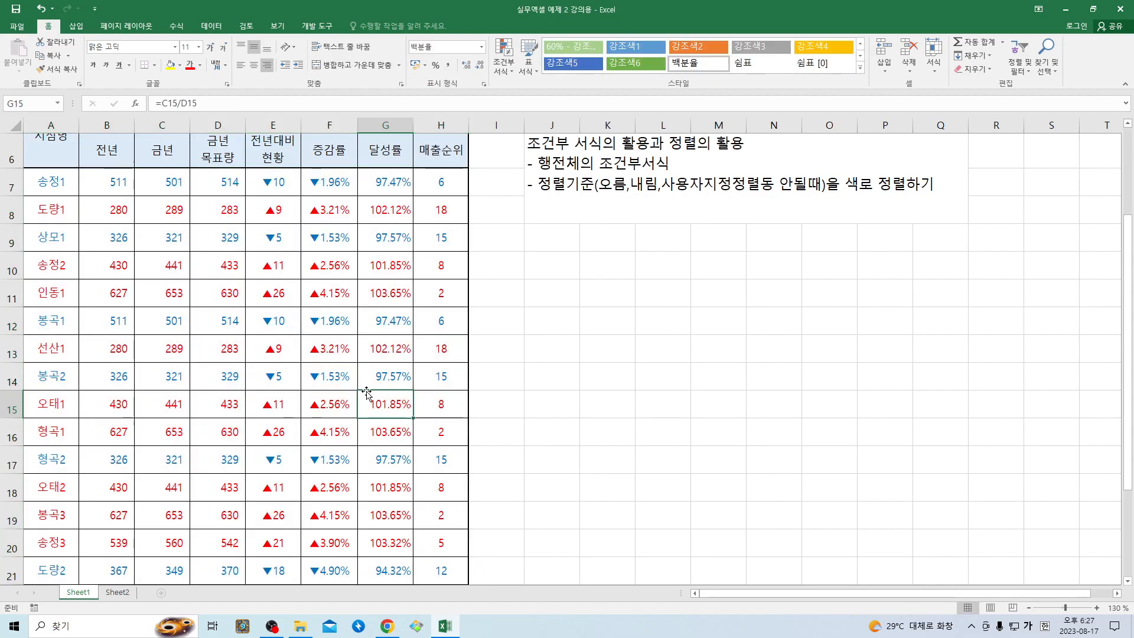
# Examine the coloured branch rows and the merged two-row header of the sales table
pyautogui.moveTo(278, 211); pyautogui.dragTo(326, 214)
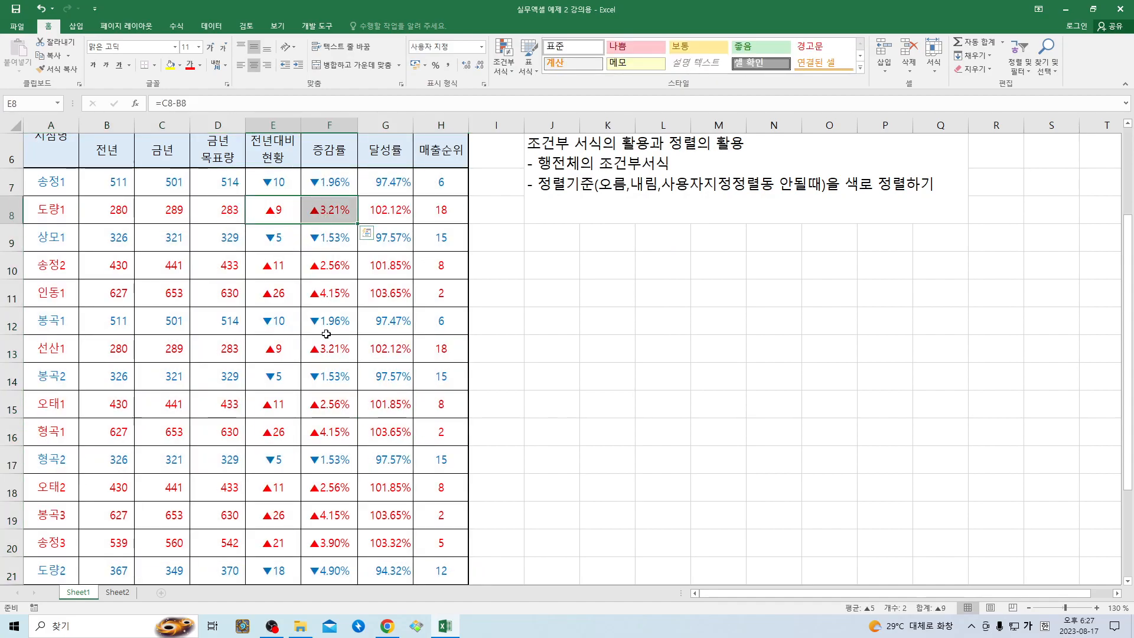
pyautogui.moveTo(56, 182); pyautogui.dragTo(443, 505)
pyautogui.scroll(4, 371, 480)
pyautogui.scroll(-3, 236, 466)
pyautogui.scroll(3, 113, 457)
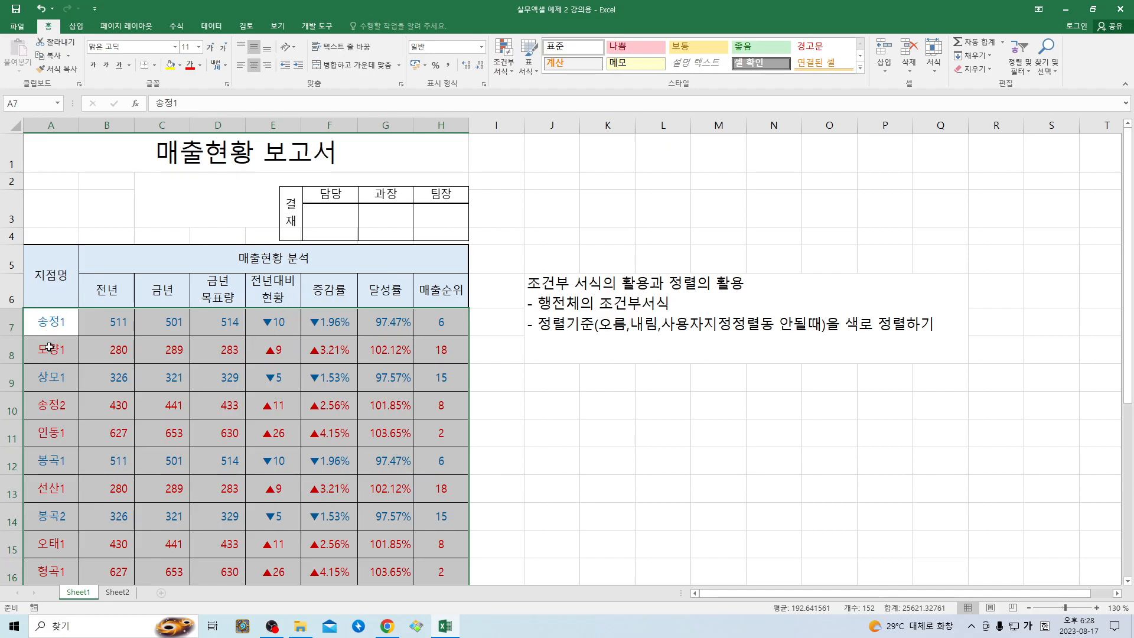
pyautogui.click(61, 291)
pyautogui.click(132, 264)
pyautogui.moveTo(51, 274); pyautogui.dragTo(408, 357)
pyautogui.click(304, 377)
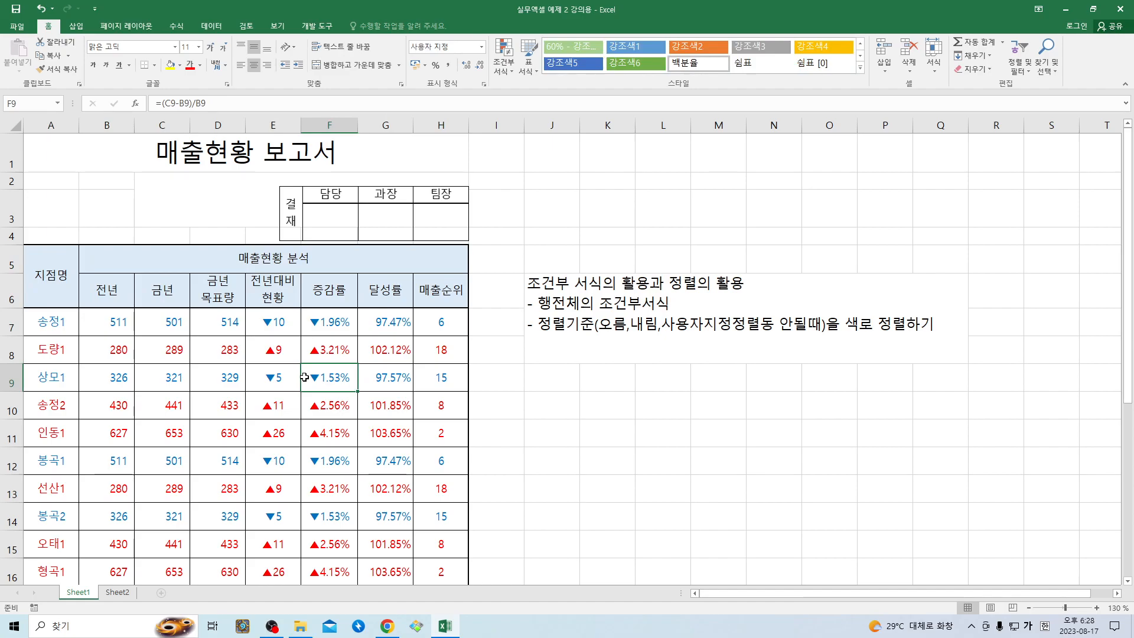
pyautogui.moveTo(60, 291); pyautogui.dragTo(408, 298)
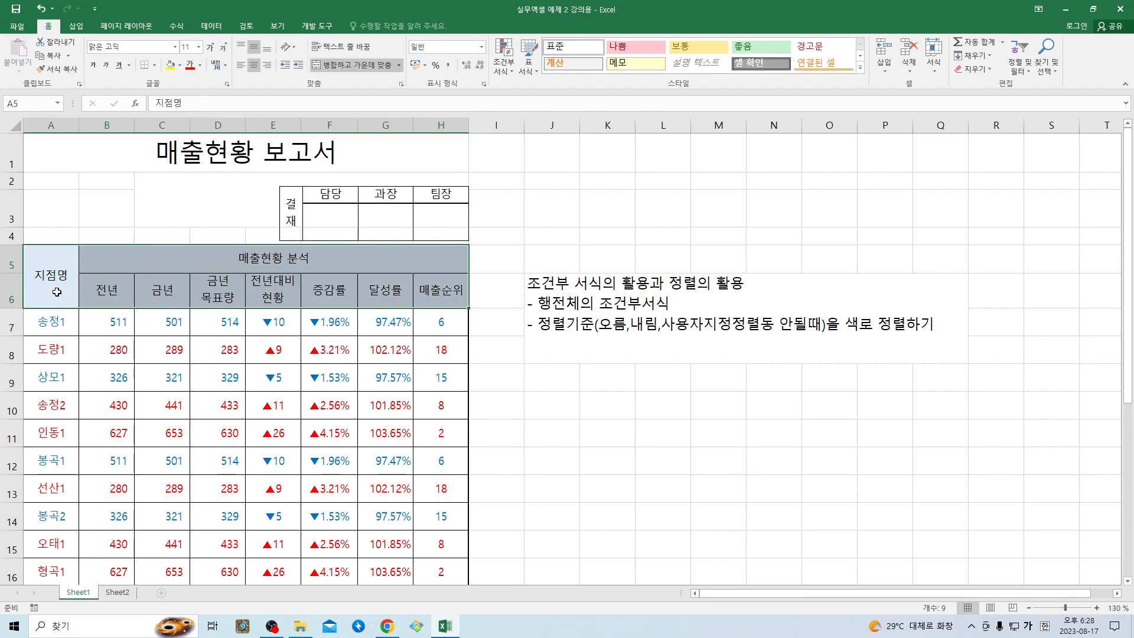
# Try selecting the branch data together with its merged headers, A5:H25
pyautogui.moveTo(61, 330); pyautogui.dragTo(443, 572)
pyautogui.scroll(-2, 422, 550)
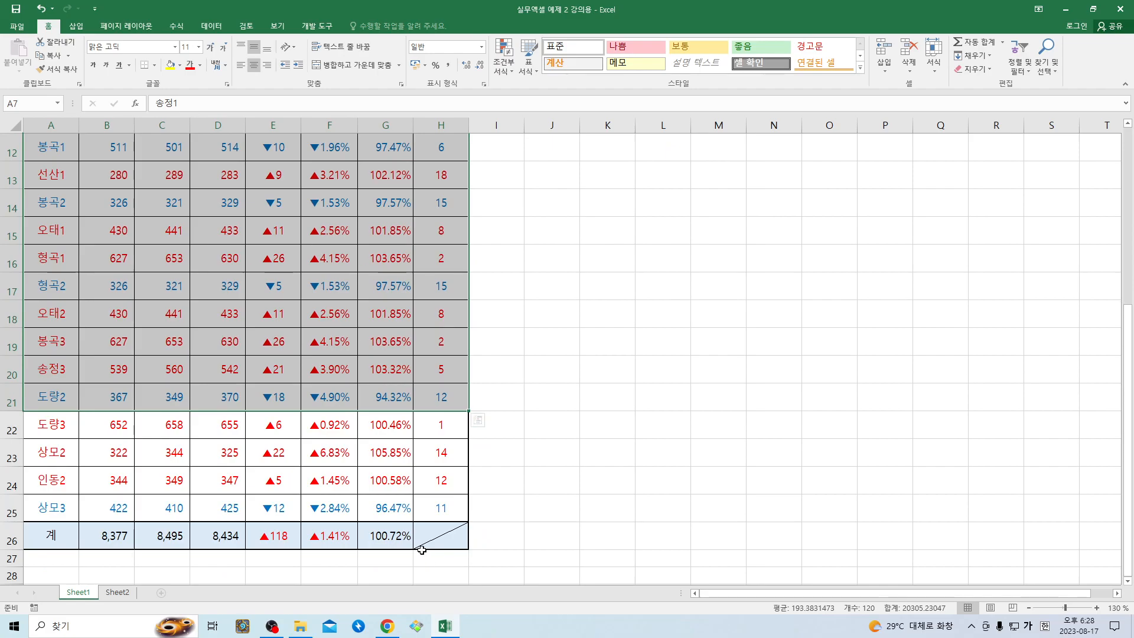
pyautogui.scroll(3, 207, 449)
pyautogui.click(58, 221)
pyautogui.moveTo(58, 222); pyautogui.dragTo(410, 549)
pyautogui.scroll(2, 384, 501)
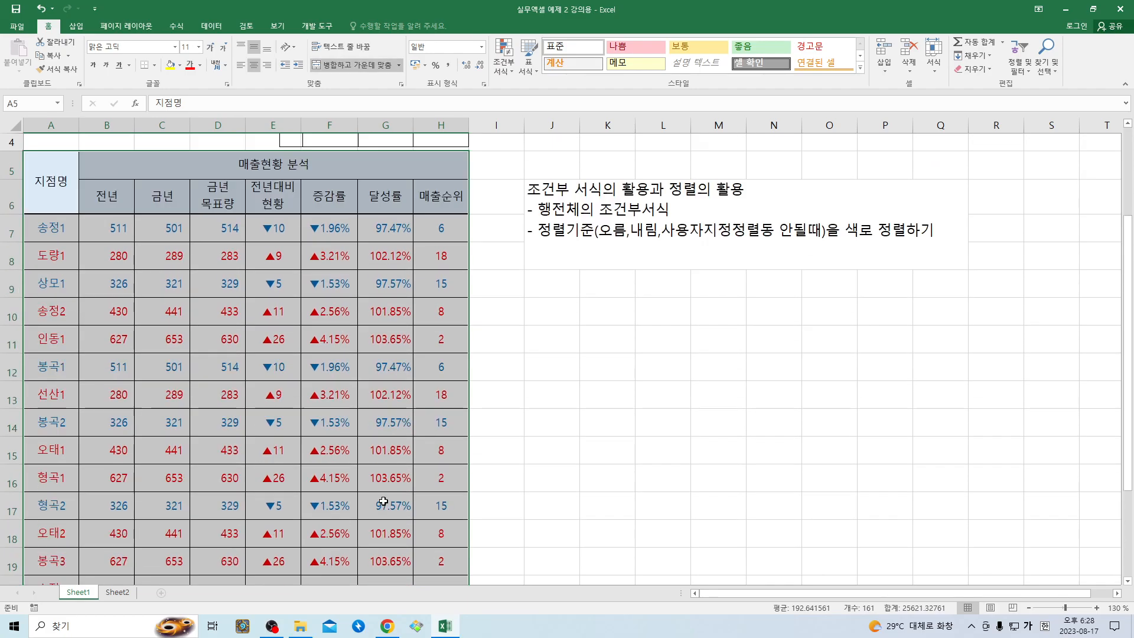
# Sort the branch rows A7:H25 by the values of column E in descending order
pyautogui.click(60, 244)
pyautogui.moveTo(40, 230); pyautogui.dragTo(421, 524)
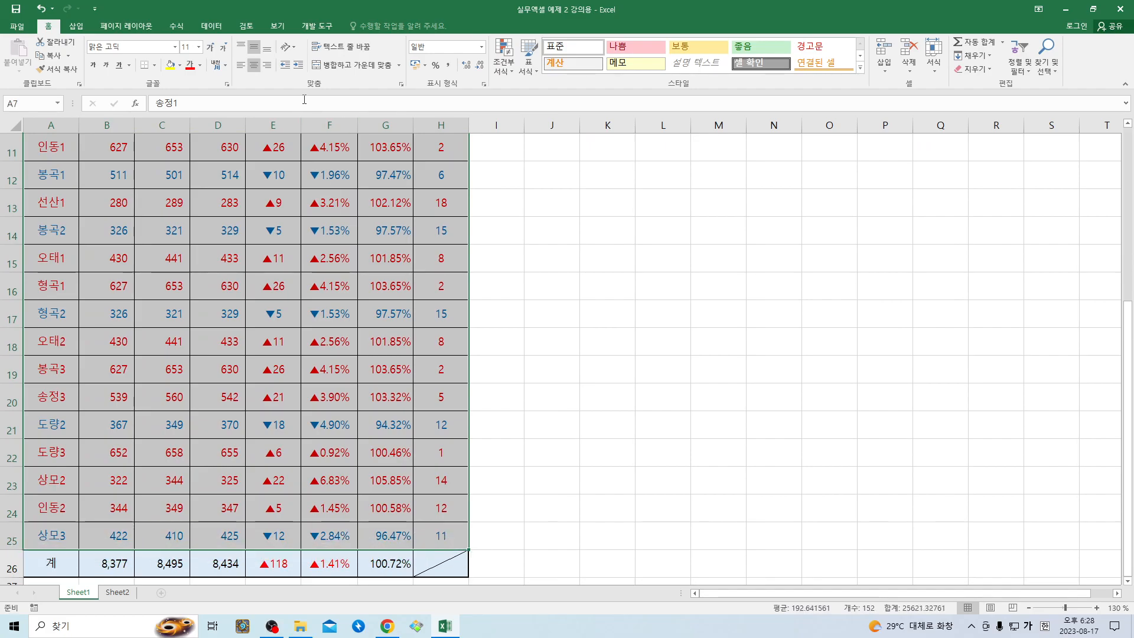
pyautogui.click(211, 26)
pyautogui.click(369, 60)
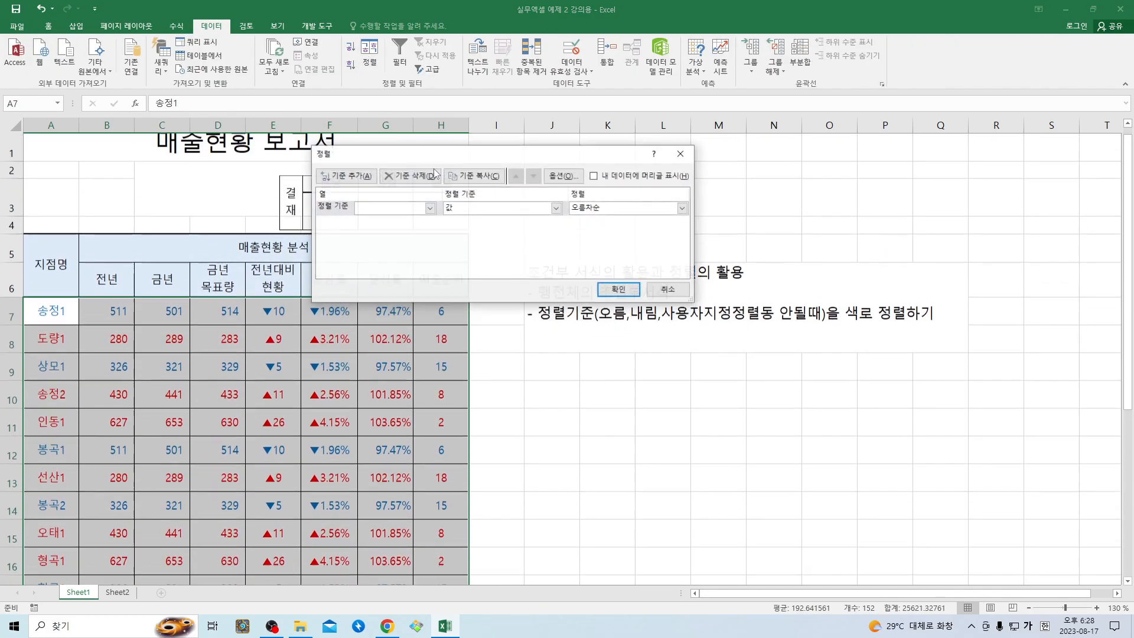
pyautogui.click(419, 209)
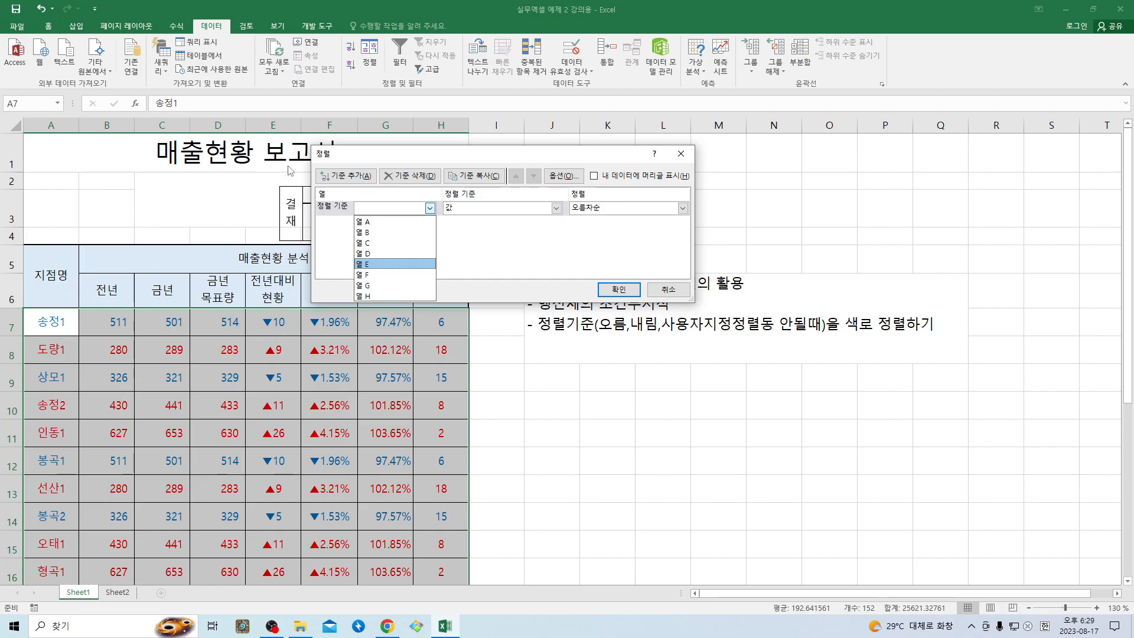
pyautogui.click(394, 264)
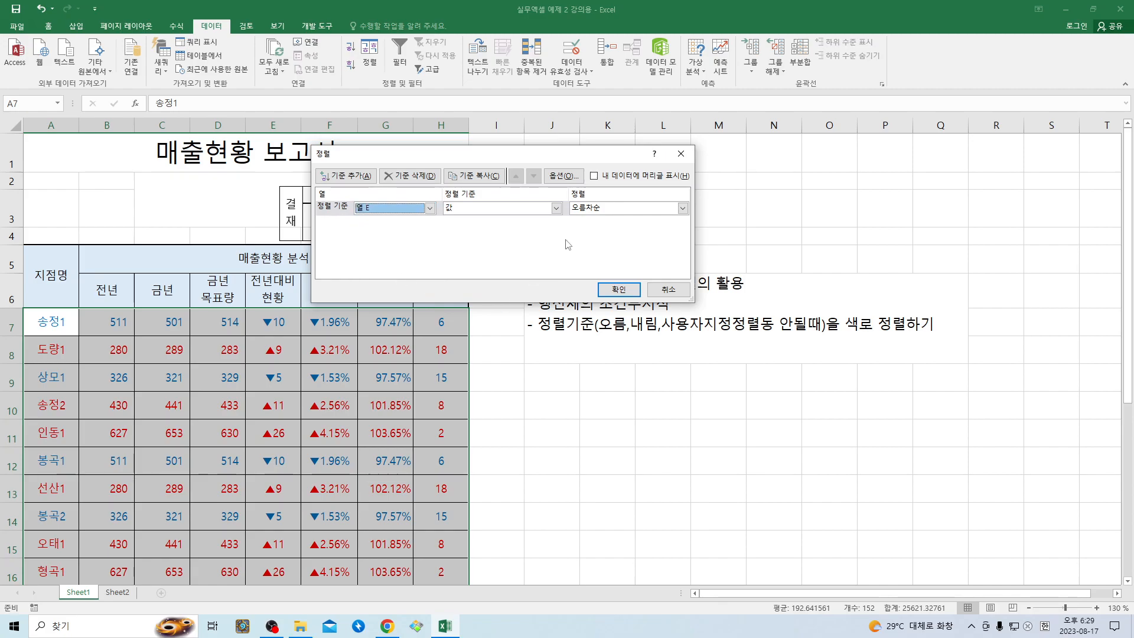
pyautogui.click(611, 210)
pyautogui.click(607, 232)
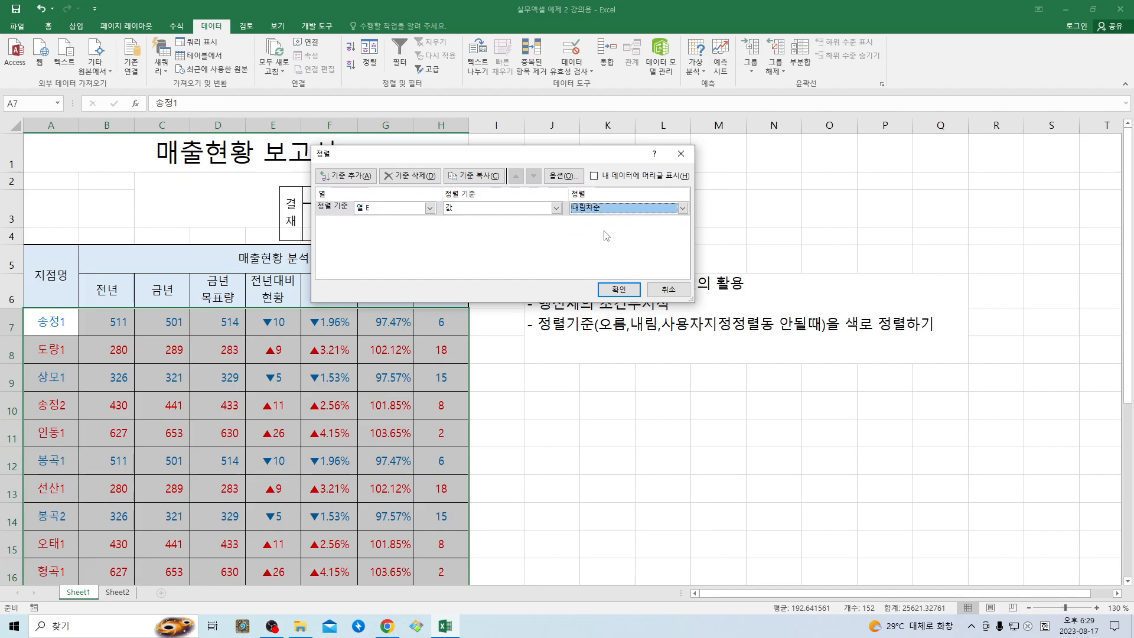
pyautogui.click(616, 291)
# Review the sorted branch rows, and undo the sort and the conditional formatting that coloured the rows
pyautogui.scroll(-3, 550, 410)
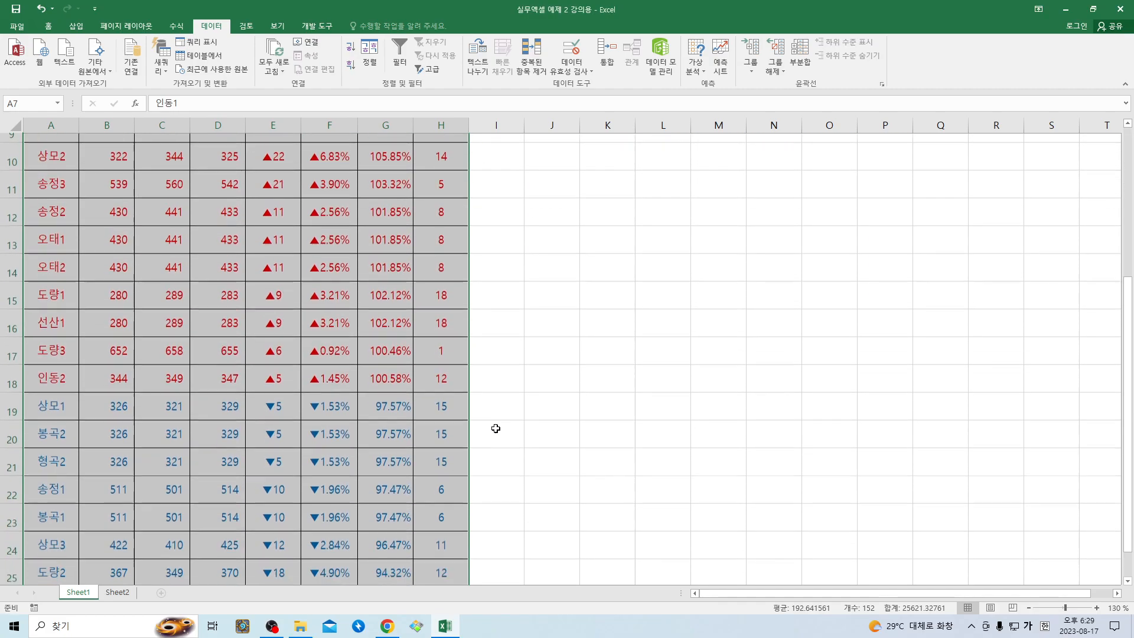
pyautogui.scroll(3, 514, 423)
pyautogui.scroll(-4, 271, 327)
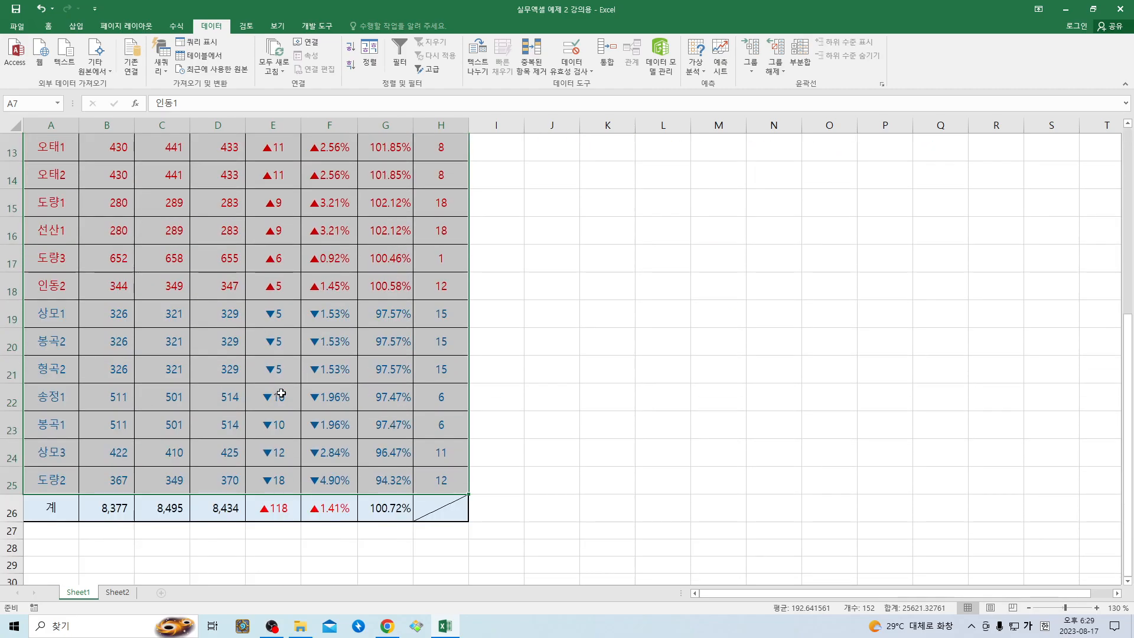
pyautogui.scroll(3, 281, 393)
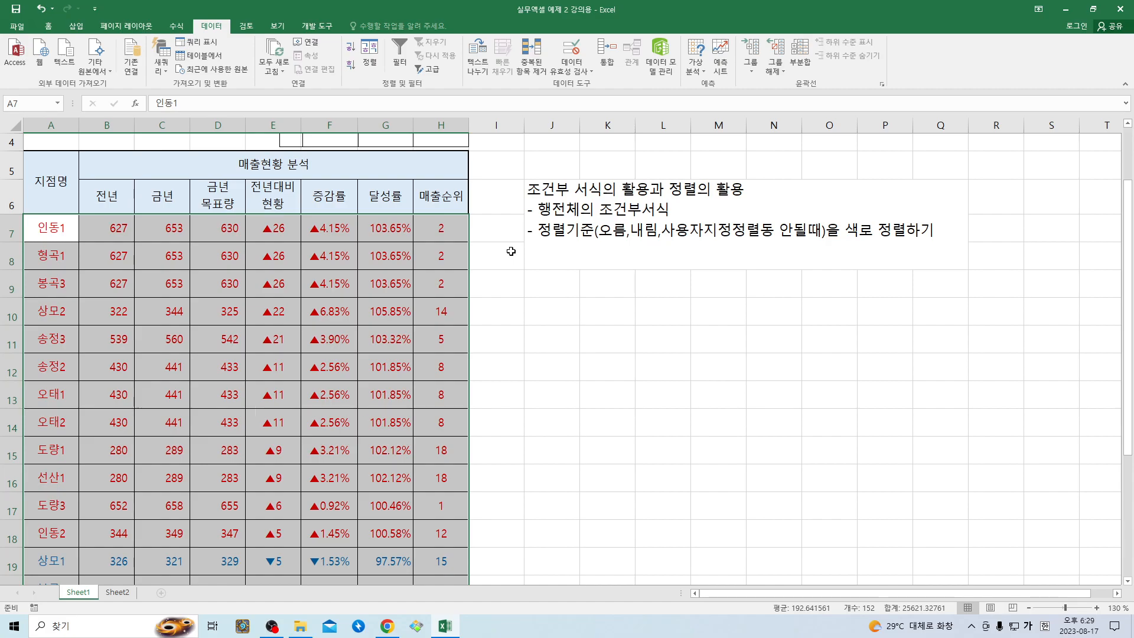
pyautogui.hotkey('ctrl', 'z')
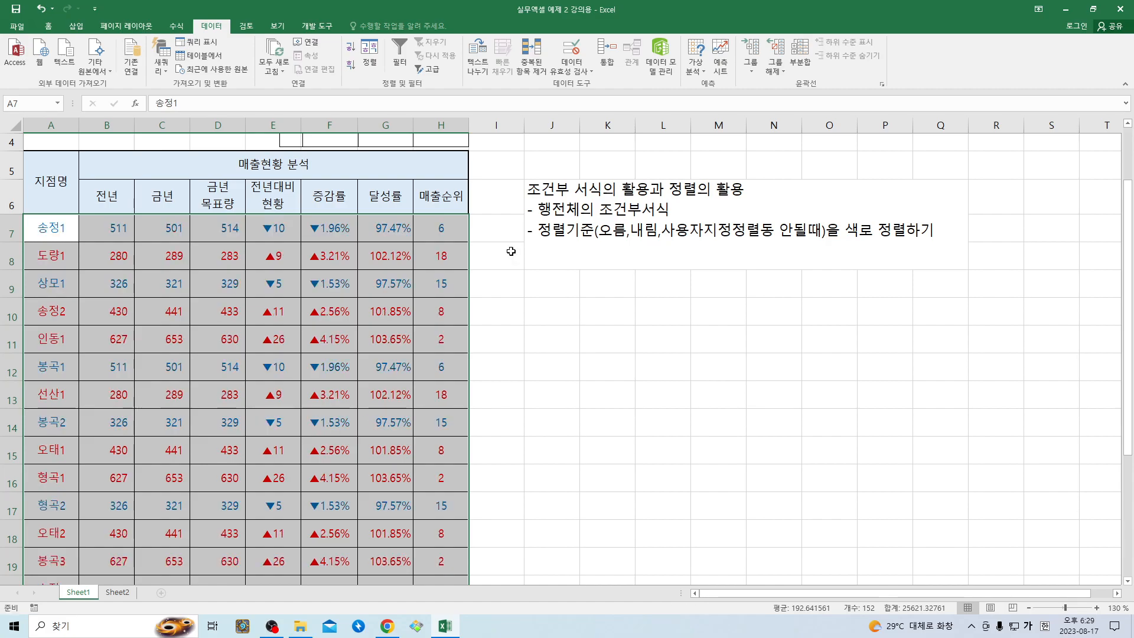
pyautogui.hotkey('ctrl', 'z')
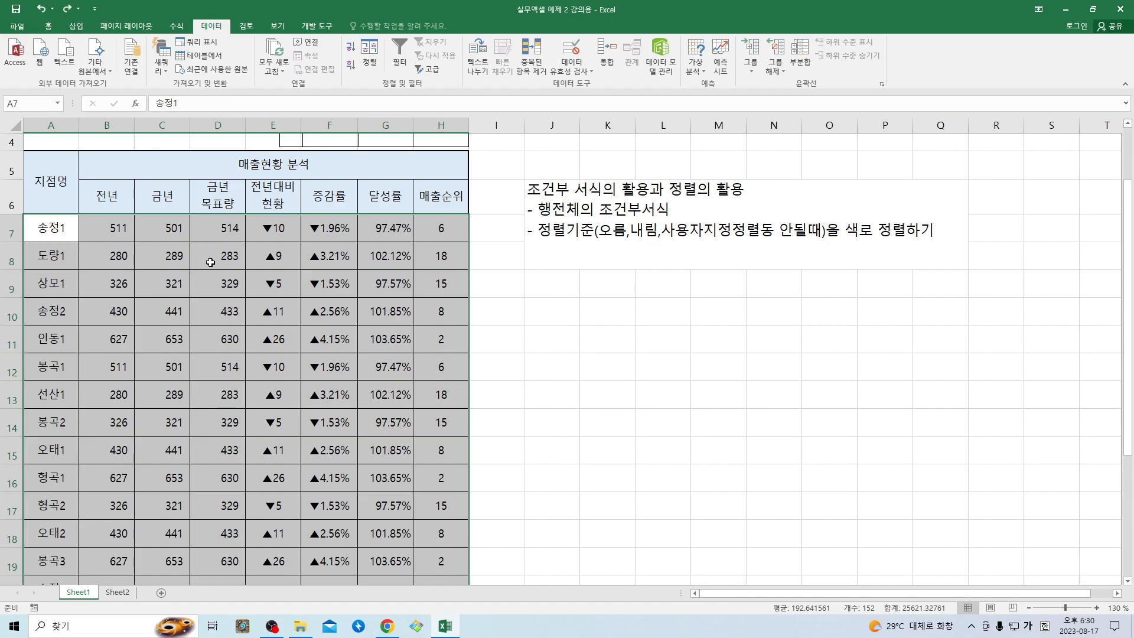
# Merge and centre cells J9:Q9 below the lesson notes
pyautogui.moveTo(546, 286); pyautogui.dragTo(946, 286)
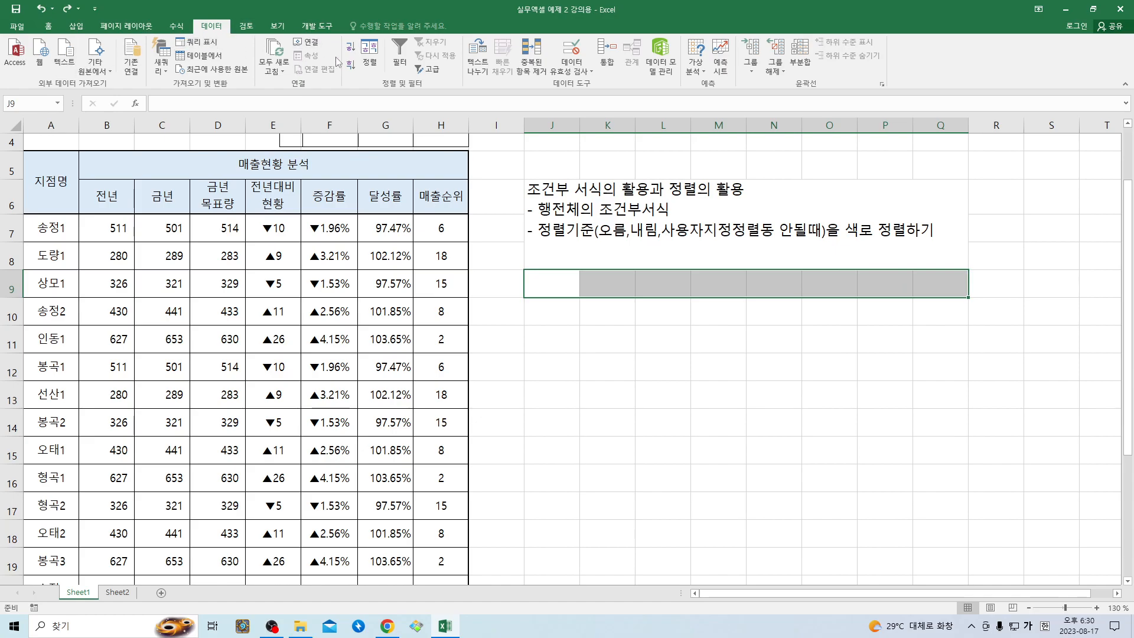
pyautogui.click(48, 26)
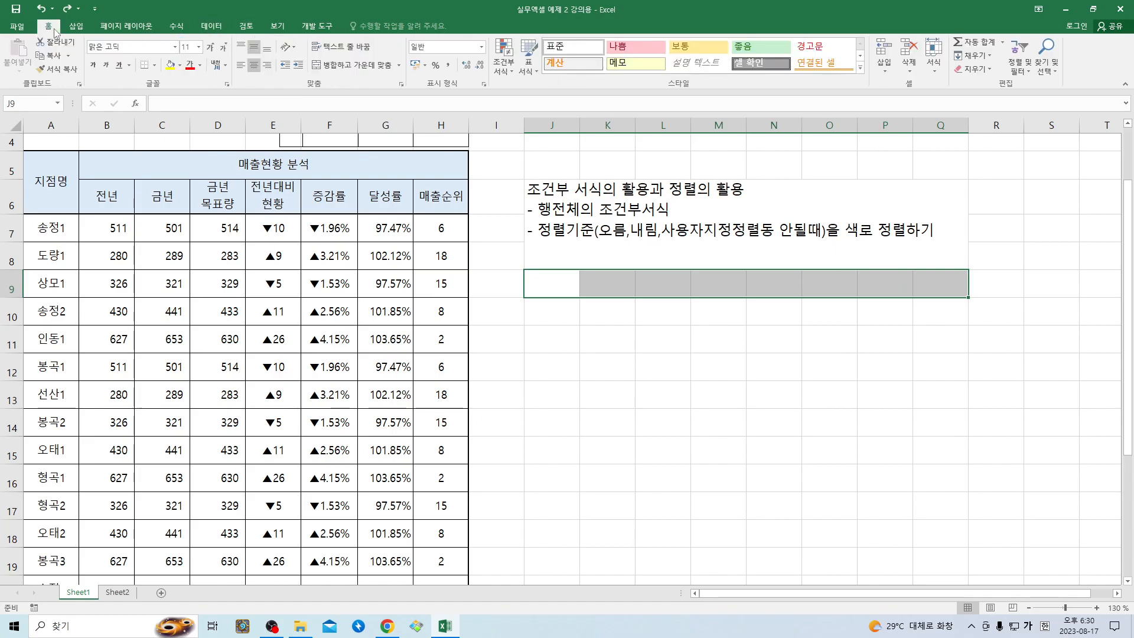
pyautogui.click(329, 66)
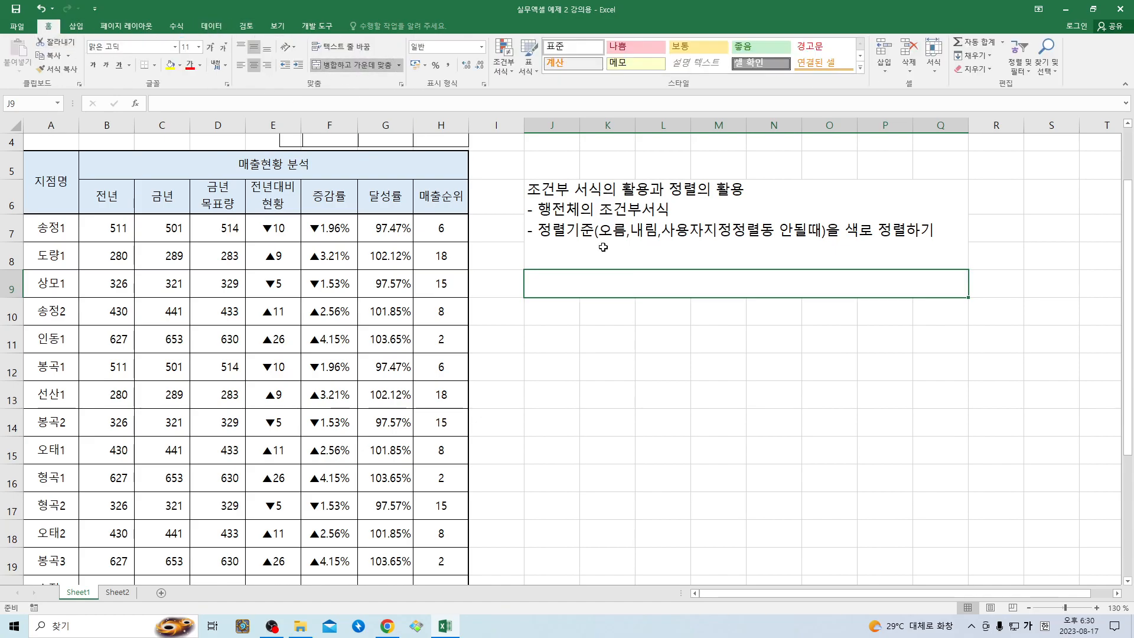
# Enter the task text "금년 달성량이 500이상인 녀석들이 먼저 나타내게 하시오(단 이것만 순서조정을 하시요)" in the merged cell J9
pyautogui.write('금년')
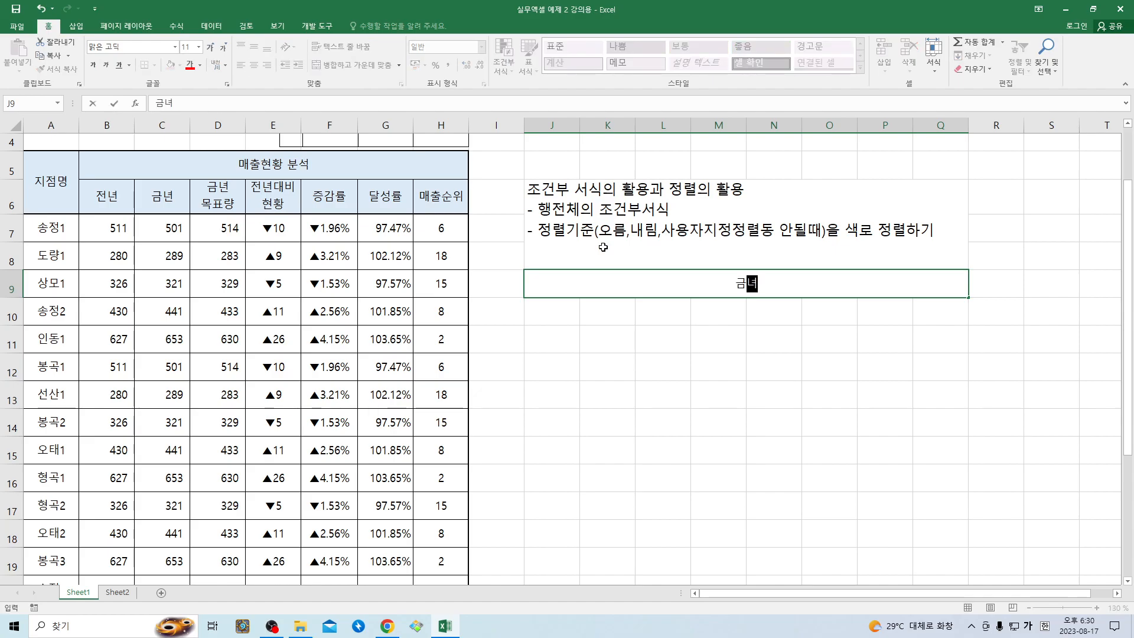
pyautogui.write(' 당')
pyautogui.write('성량이 ')
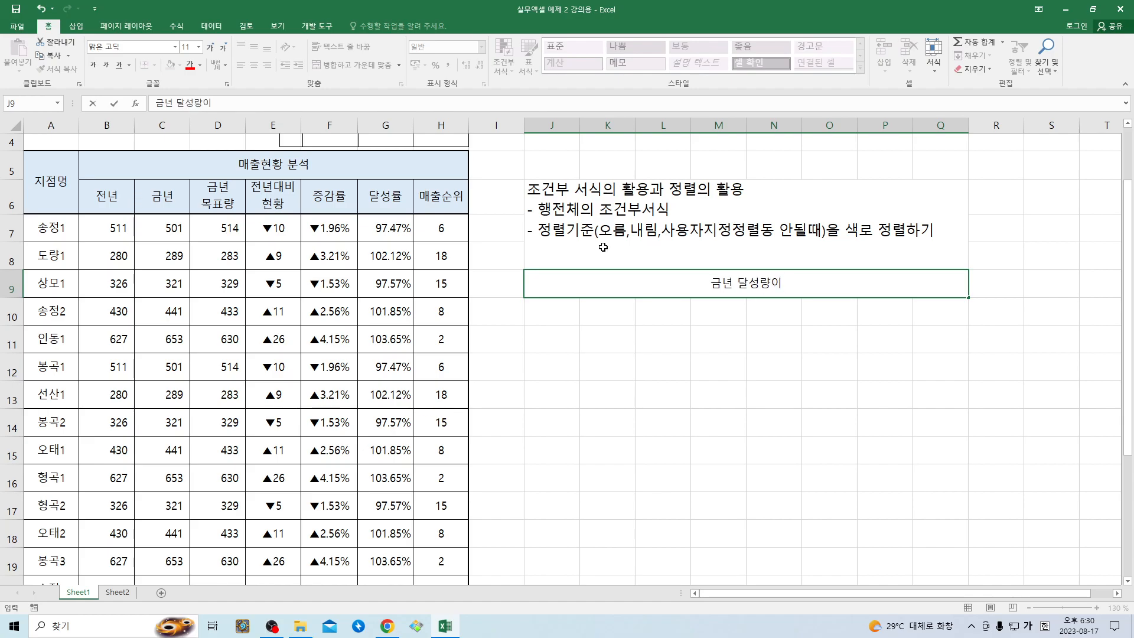
pyautogui.write('50')
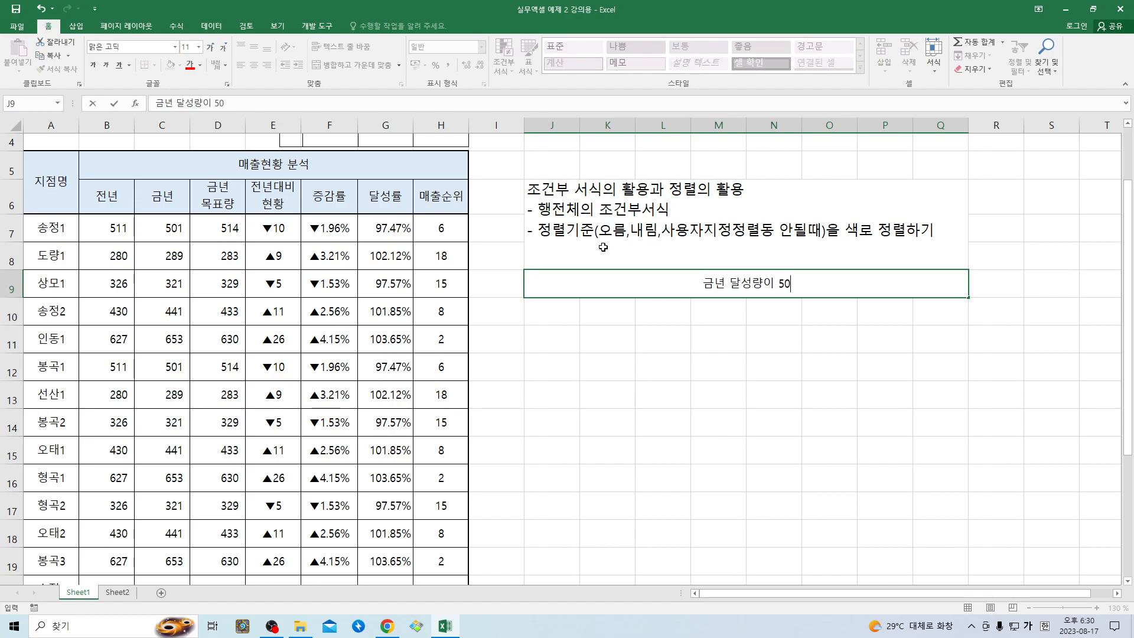
pyautogui.write('0이상ㅇ인 녀석들이')
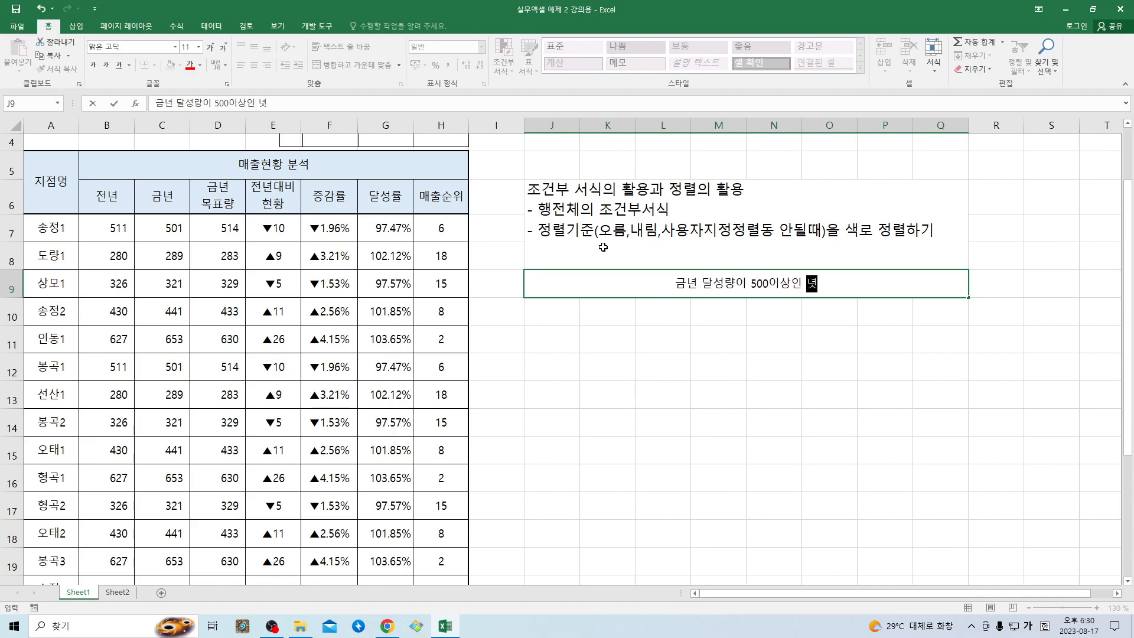
pyautogui.write(' 먼저')
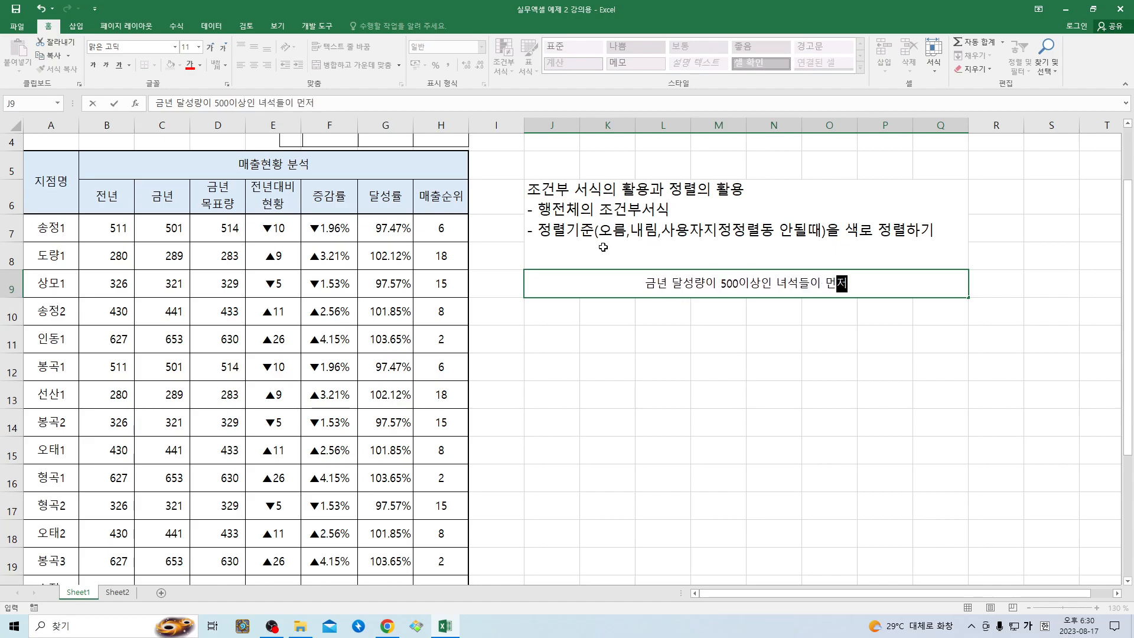
pyautogui.write(' 나타내게 하시고')
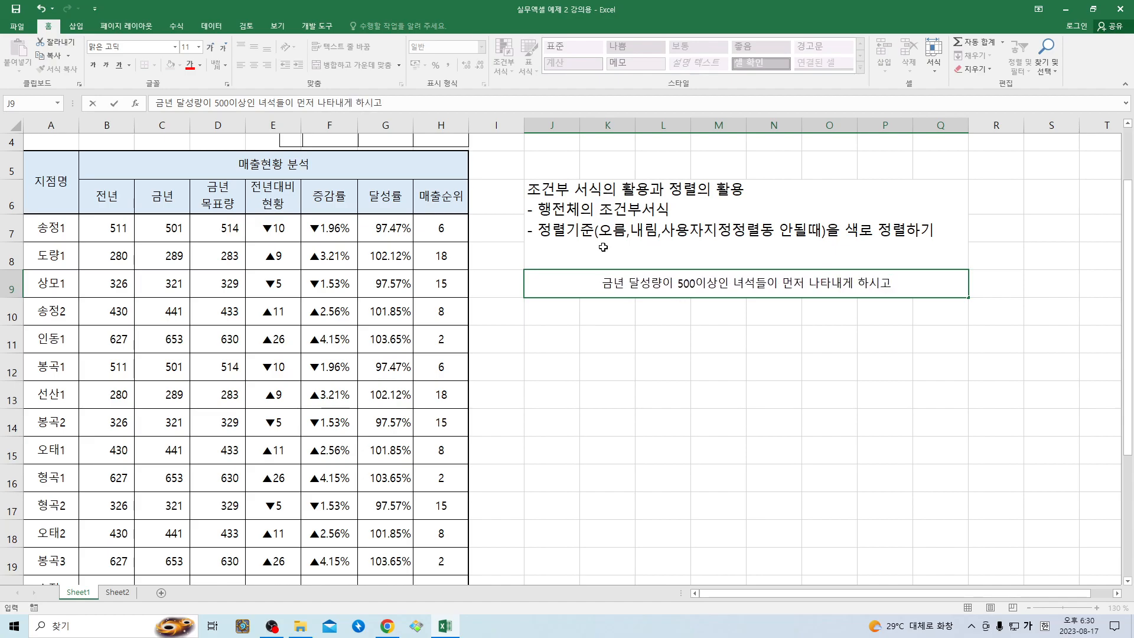
pyautogui.press('BackSpace')
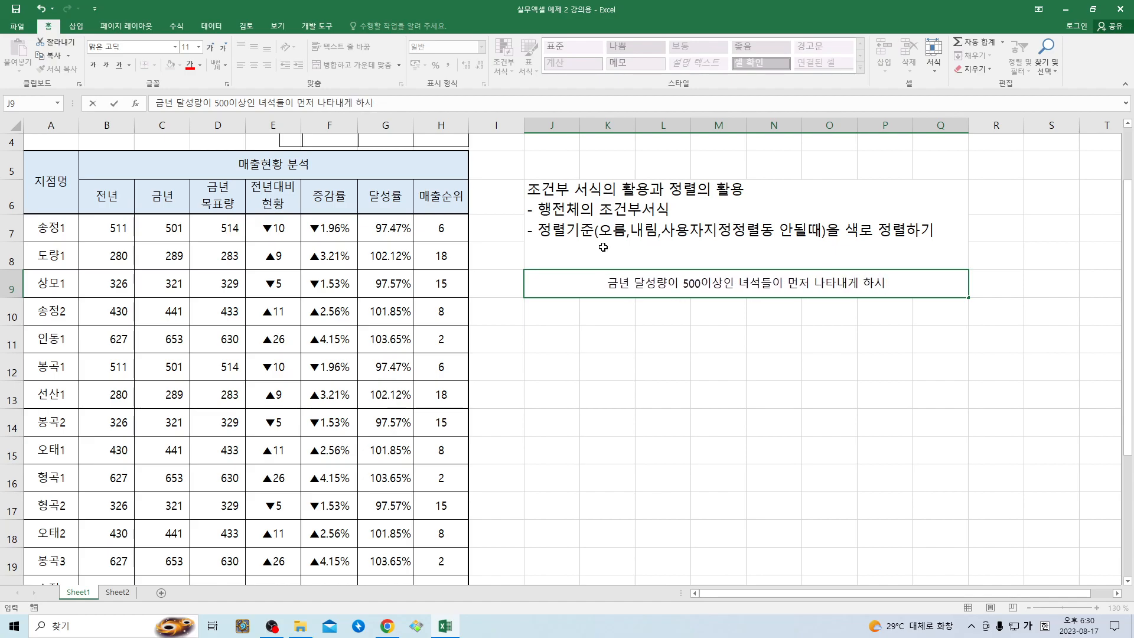
pyautogui.write('오(ㄷ')
pyautogui.press('BackSpace')
pyautogui.write('단 ')
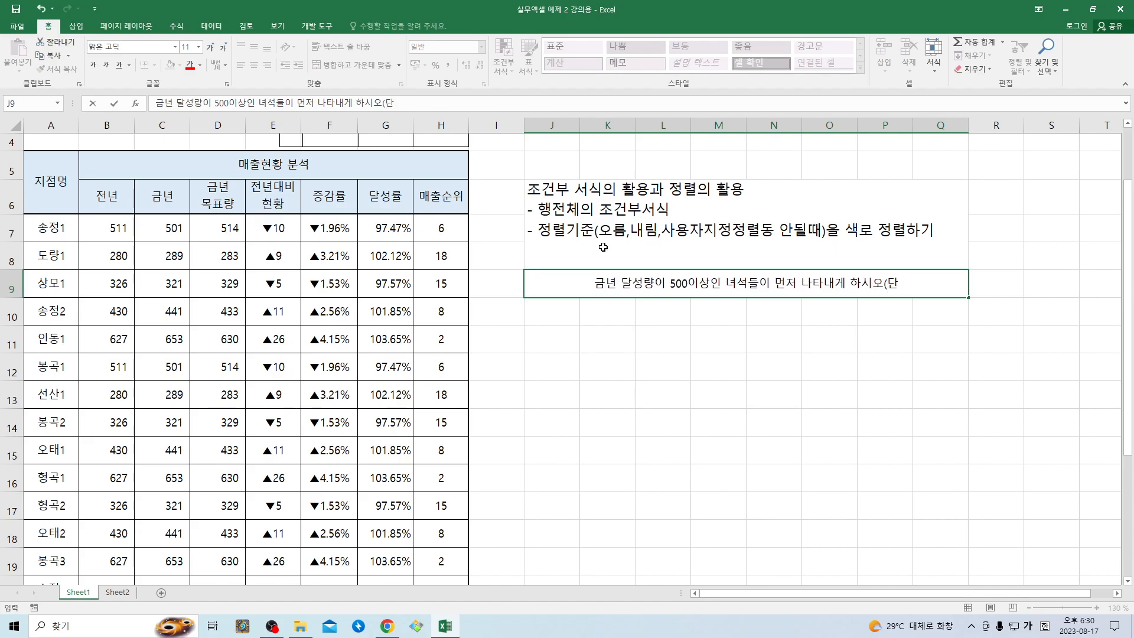
pyautogui.write('이것만 수')
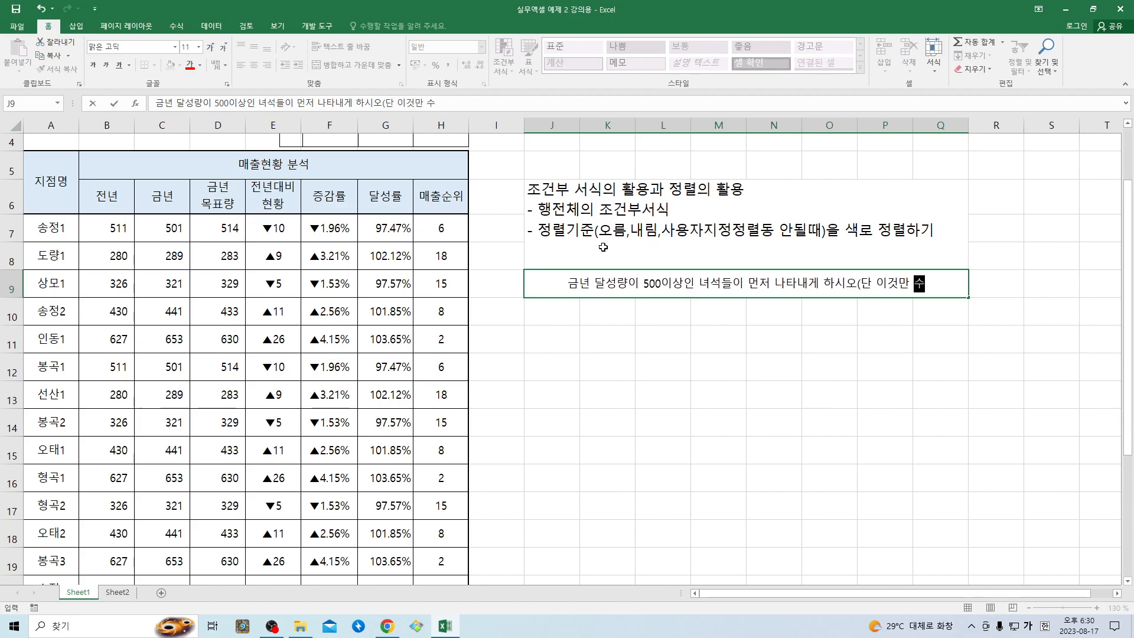
pyautogui.write('서조')
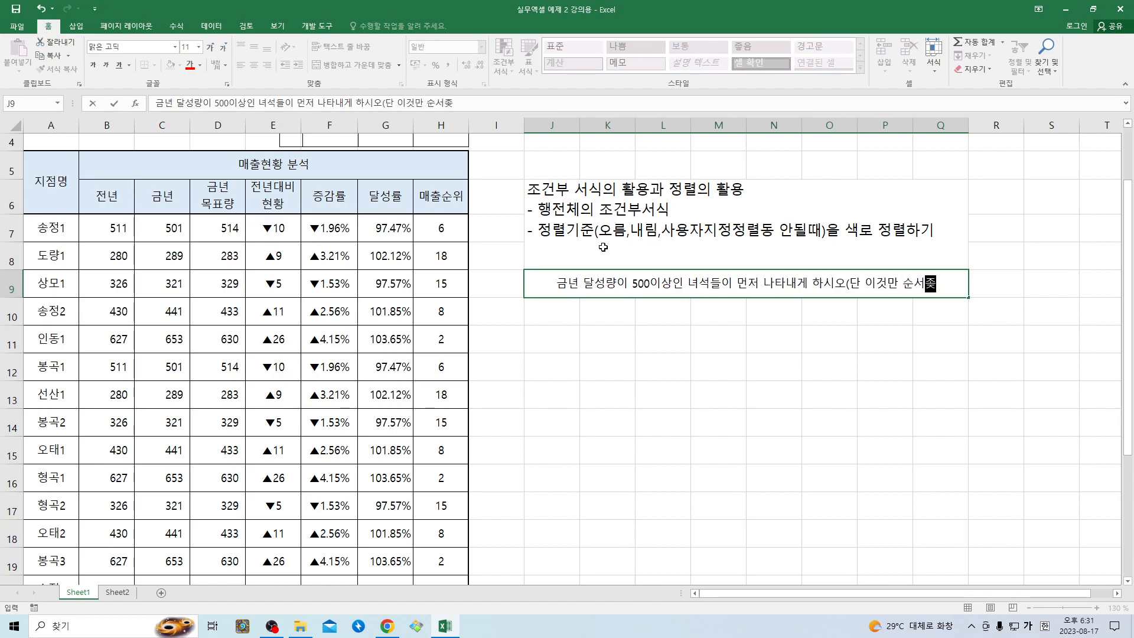
pyautogui.write('정을 ')
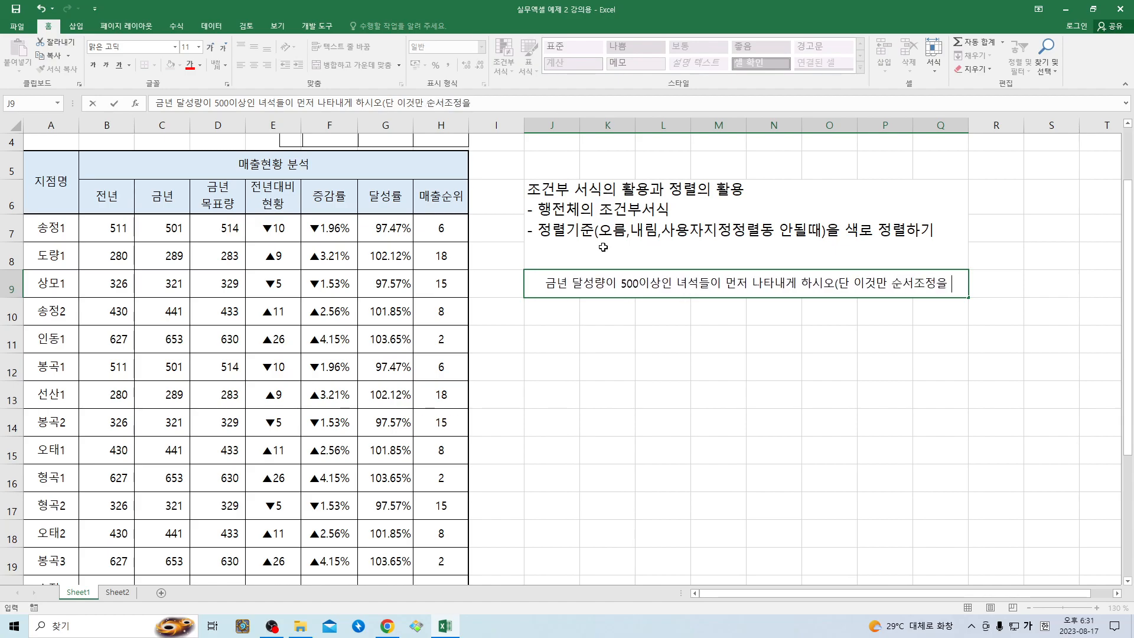
pyautogui.write('핫시요')
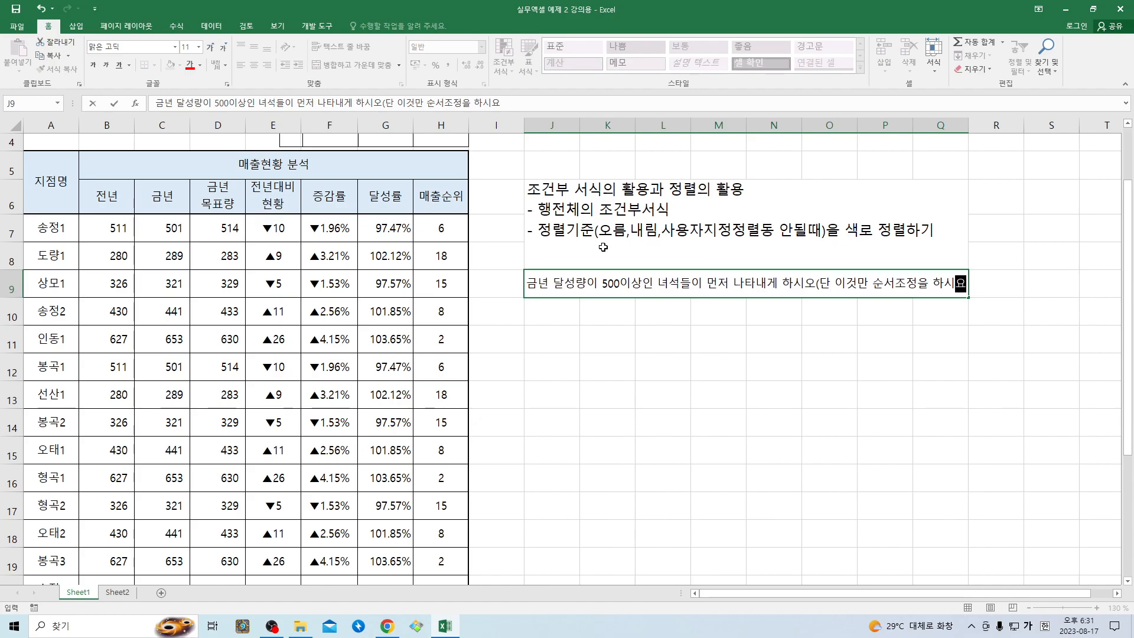
pyautogui.write(')')
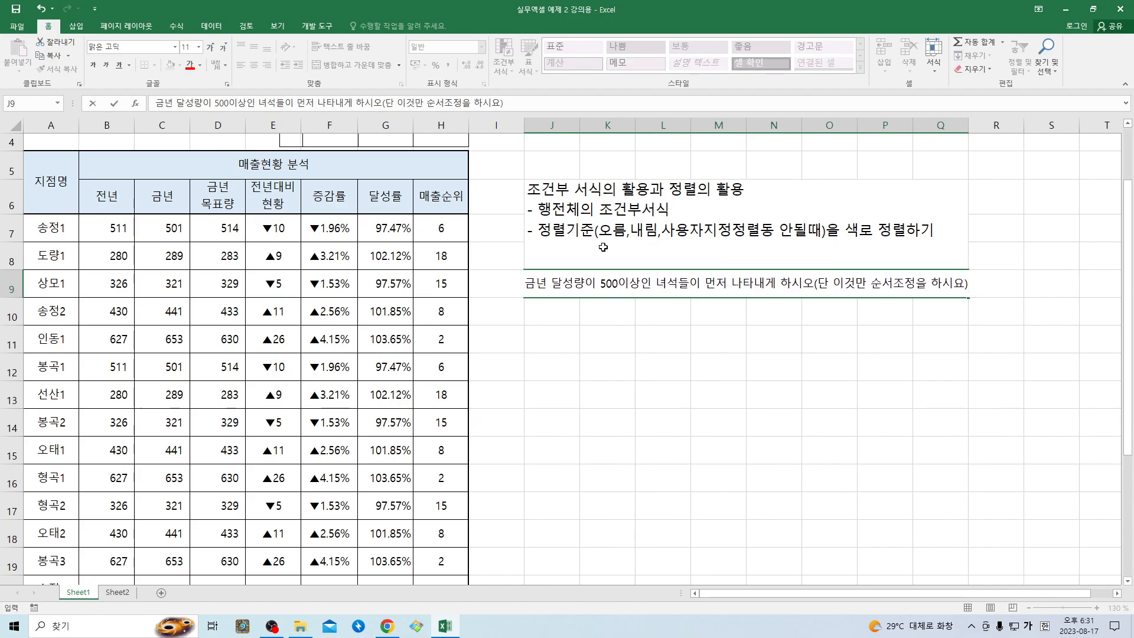
pyautogui.click(636, 367)
# Try sorting the branch rows A7:H25 by the values of column C in descending order
pyautogui.moveTo(52, 230); pyautogui.dragTo(429, 502)
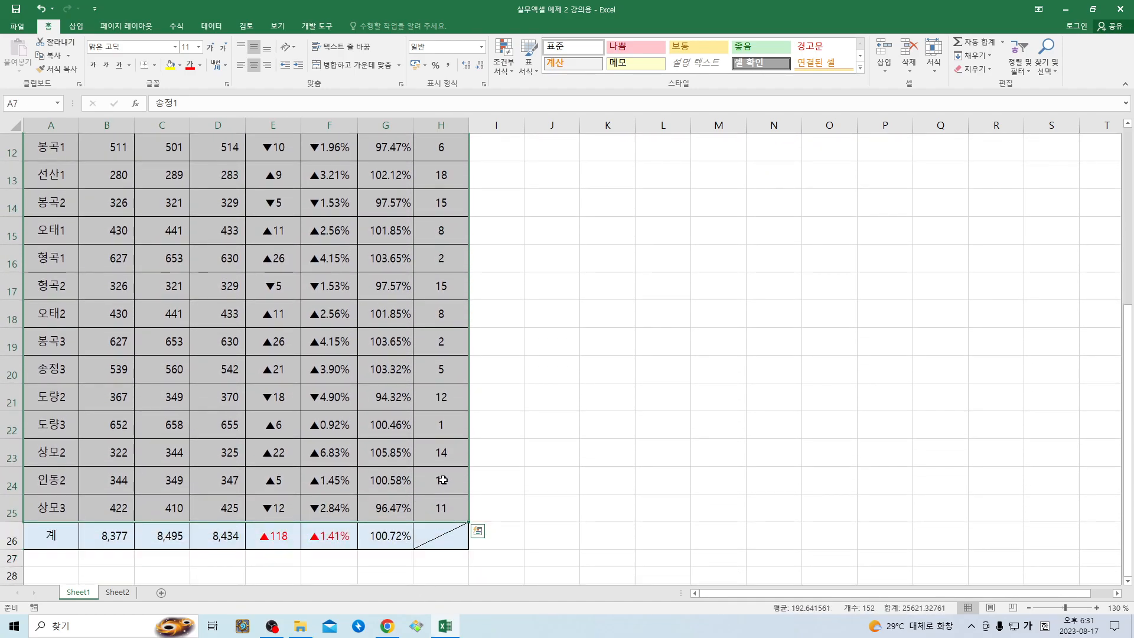
pyautogui.click(208, 26)
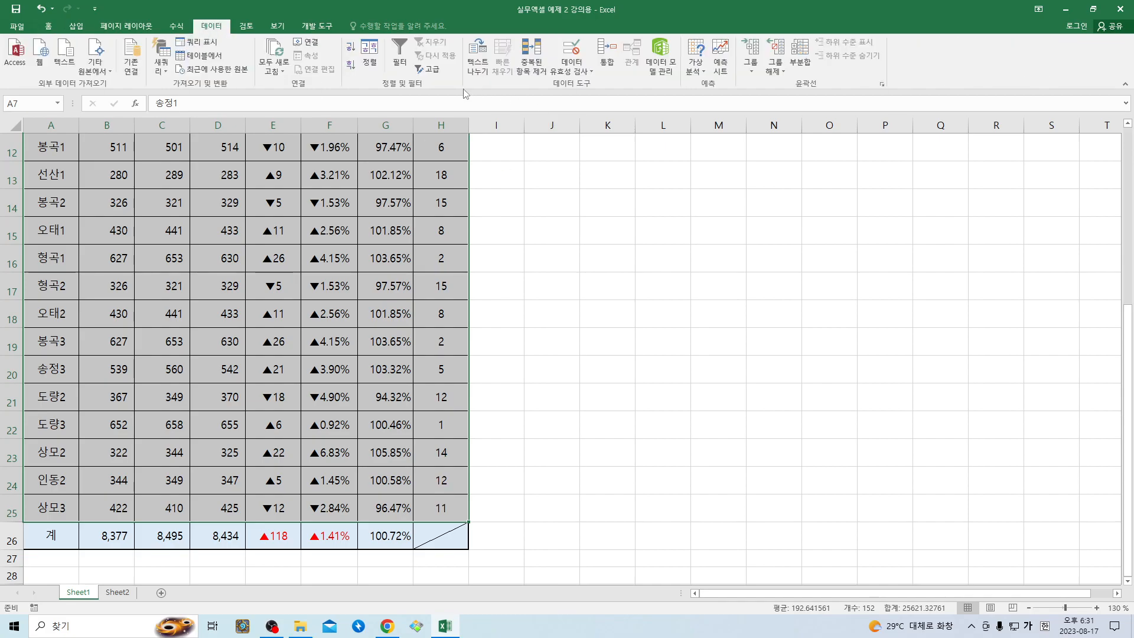
pyautogui.click(370, 59)
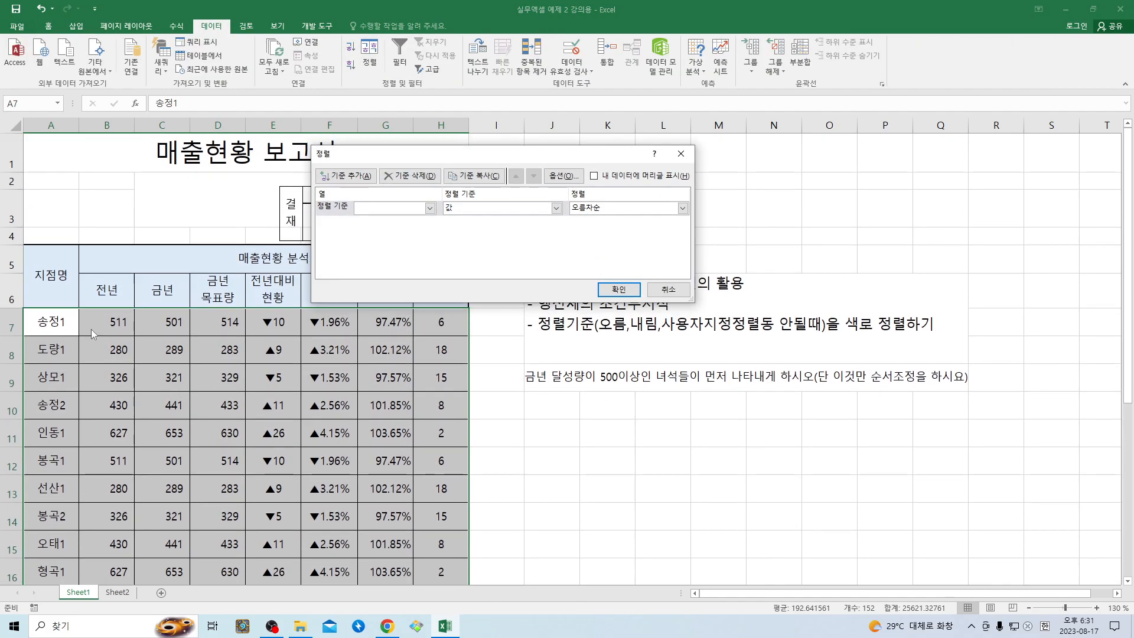
pyautogui.click(430, 208)
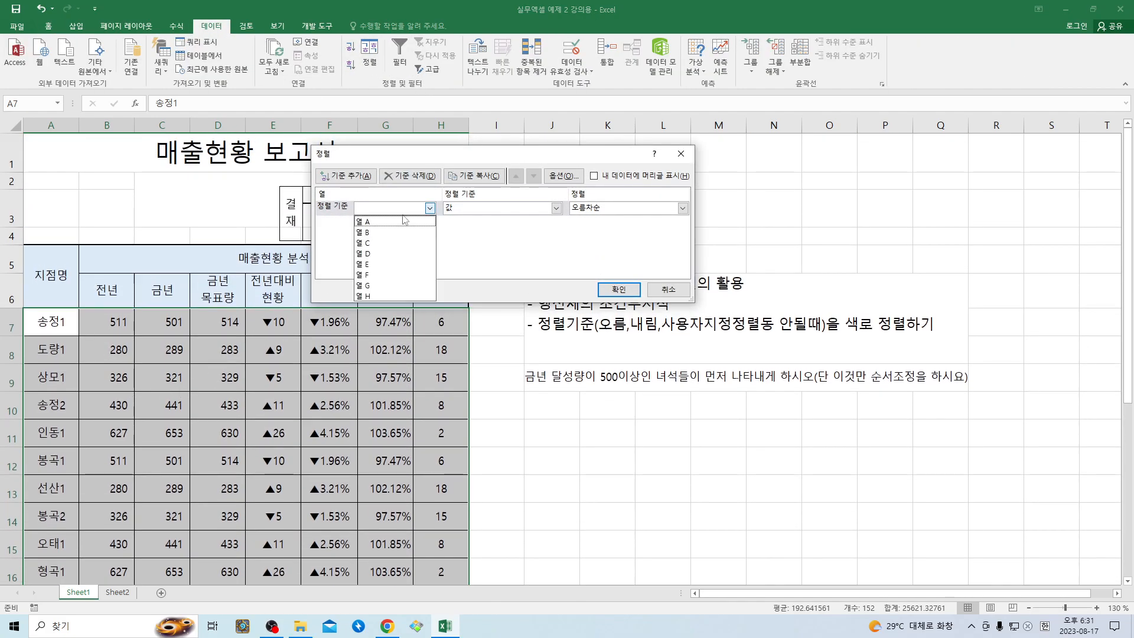
pyautogui.click(378, 240)
pyautogui.click(597, 208)
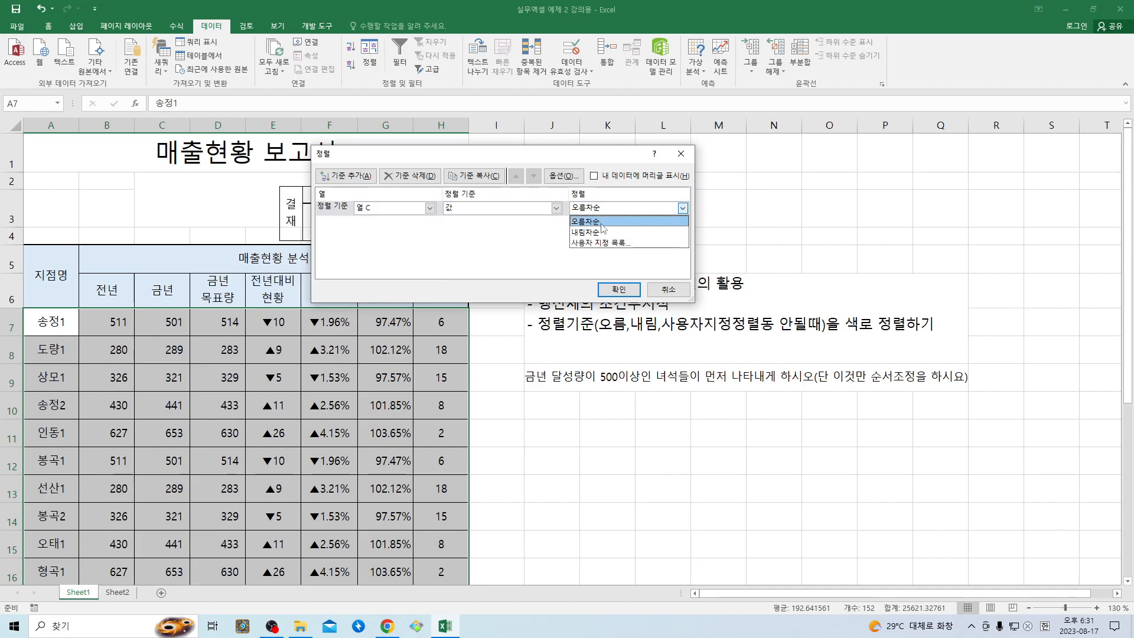
pyautogui.click(601, 231)
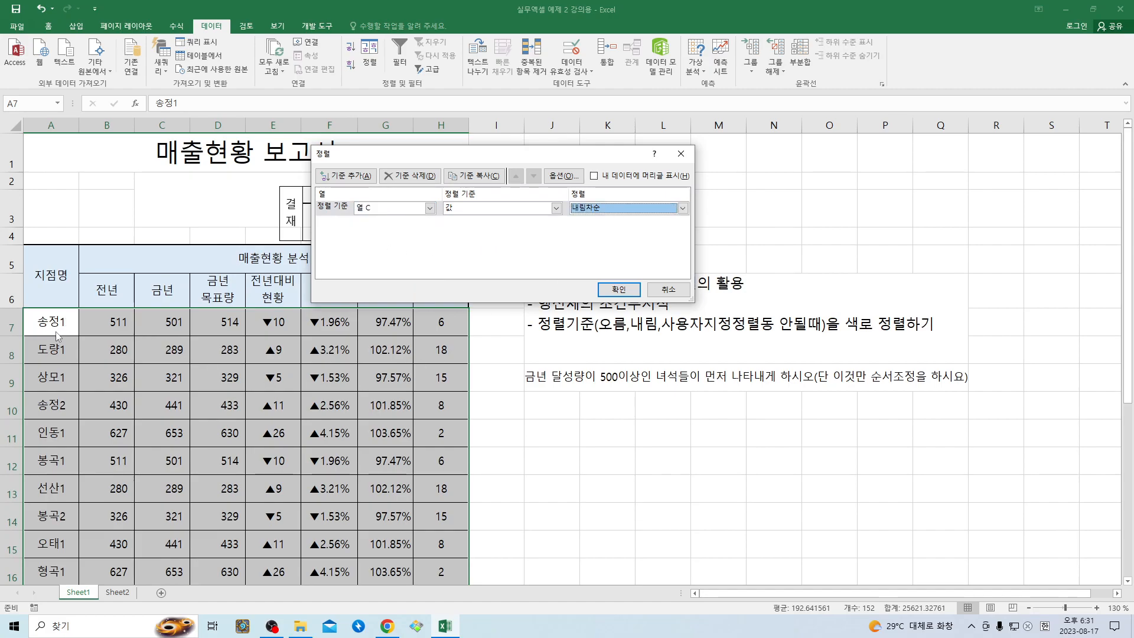
pyautogui.click(620, 291)
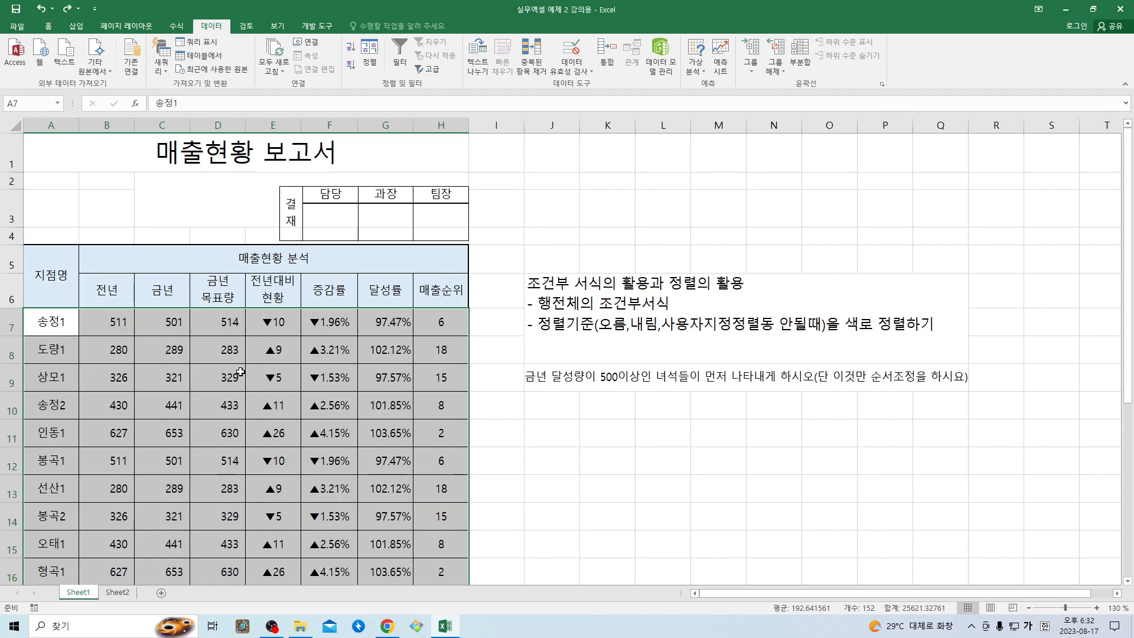
# Create a conditional formatting rule for the current-year values C7:C25 with the condition cell value >= 500
pyautogui.click(220, 323)
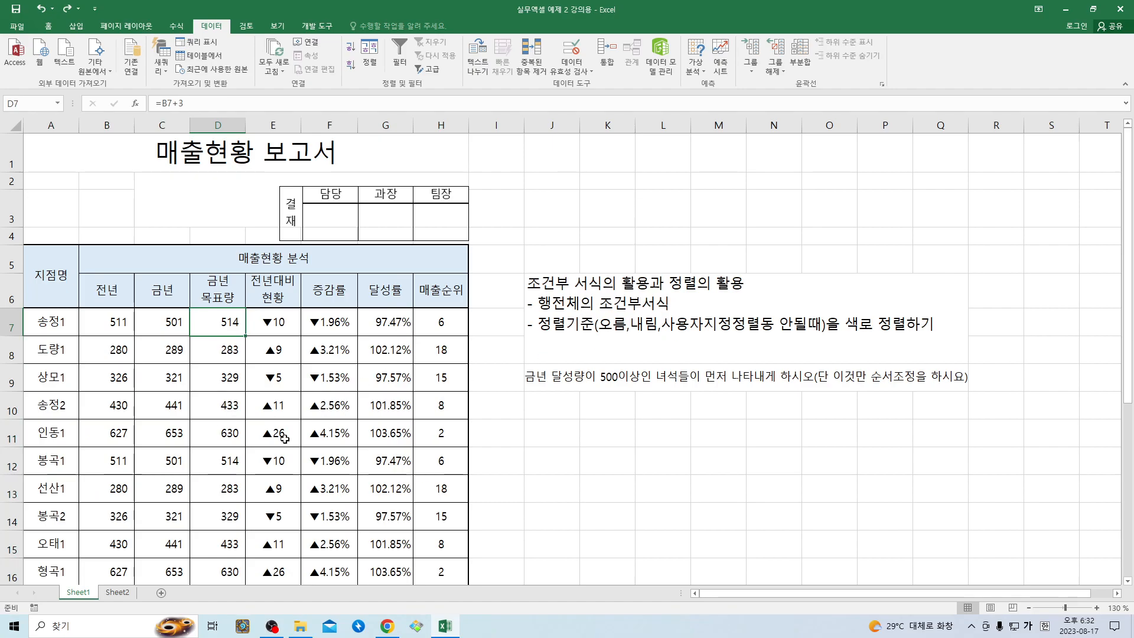
pyautogui.moveTo(172, 325); pyautogui.dragTo(169, 529)
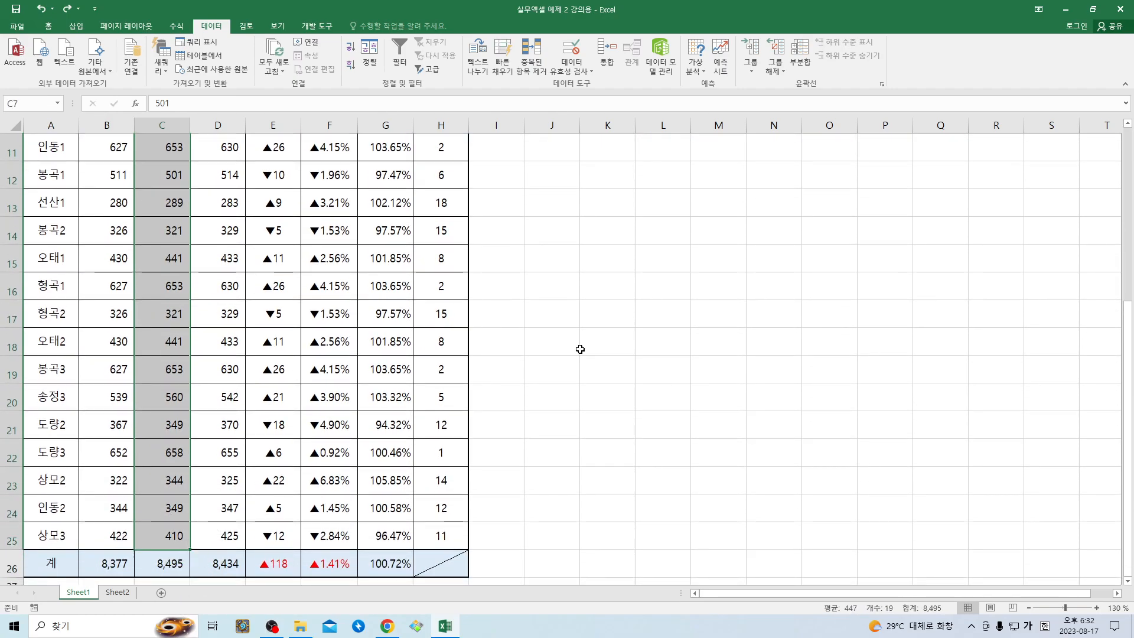
pyautogui.scroll(4, 557, 356)
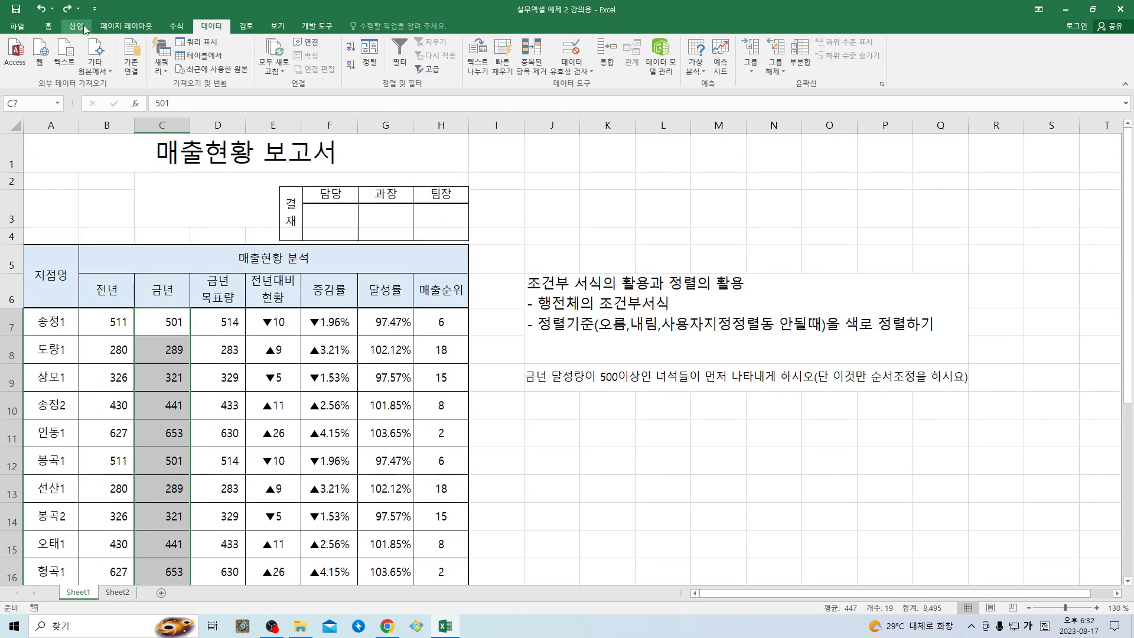
pyautogui.click(49, 27)
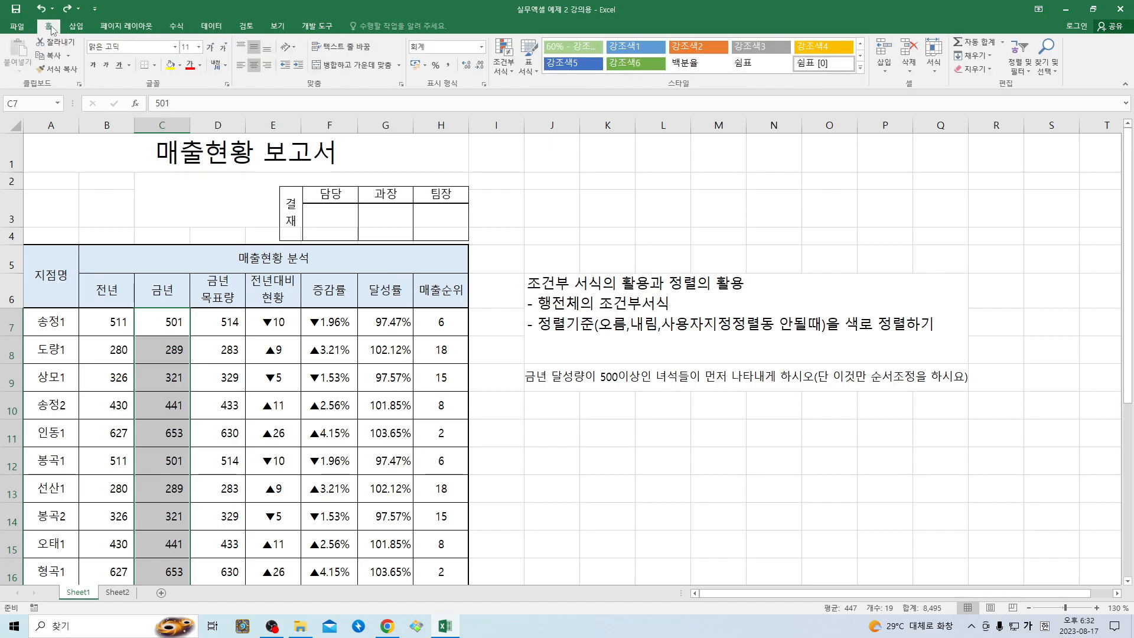
pyautogui.click(507, 69)
pyautogui.click(545, 218)
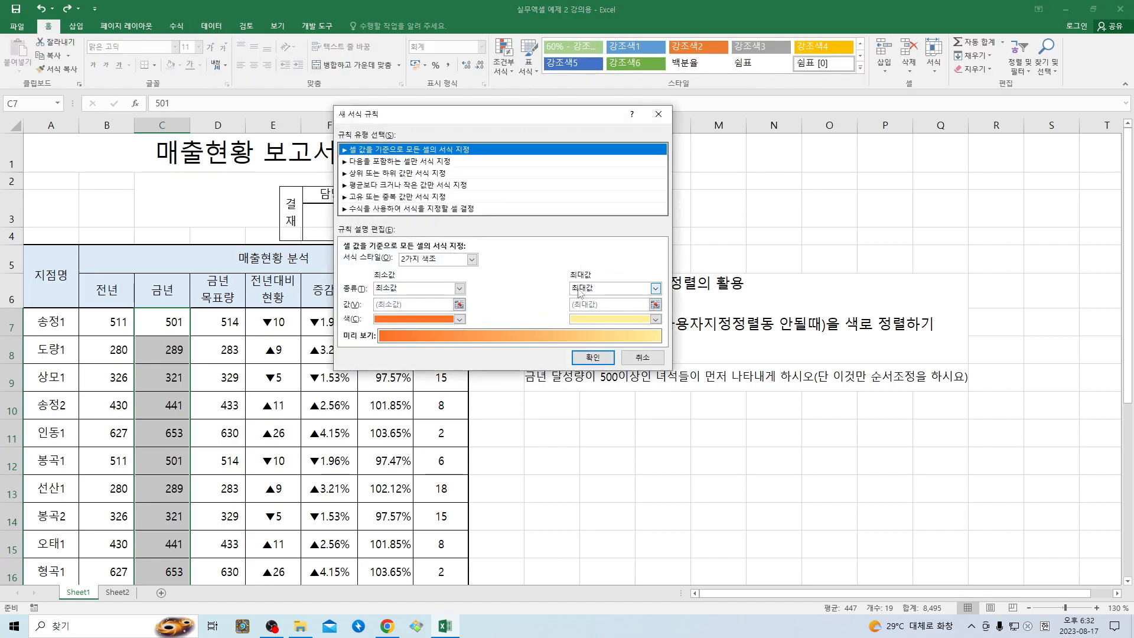
pyautogui.moveTo(440, 118); pyautogui.dragTo(666, 184)
pyautogui.click(653, 228)
pyautogui.click(625, 327)
pyautogui.click(625, 327)
pyautogui.click(683, 328)
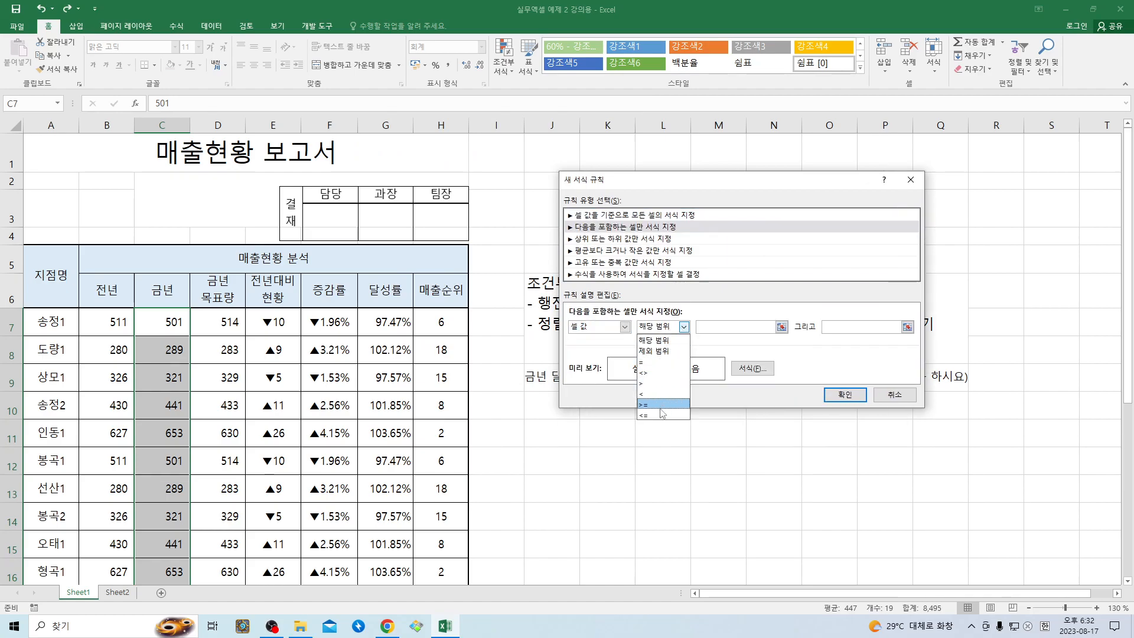
pyautogui.click(655, 404)
pyautogui.click(713, 328)
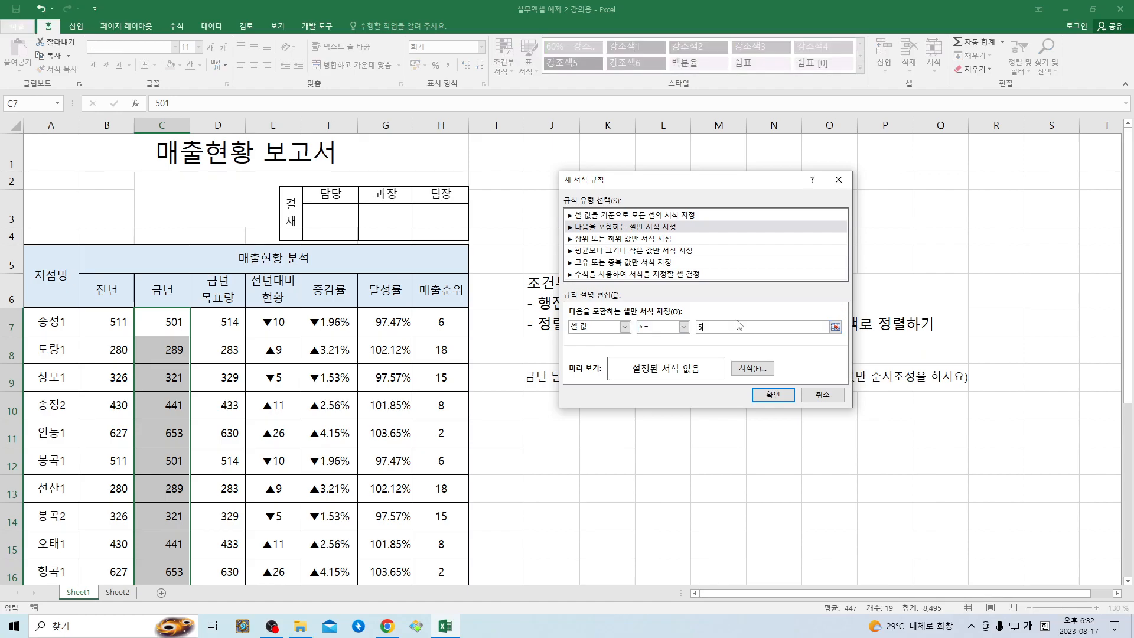
# Set the rule's font colour to standard red, apply it, and review the current-year column
pyautogui.click(752, 368)
pyautogui.click(580, 194)
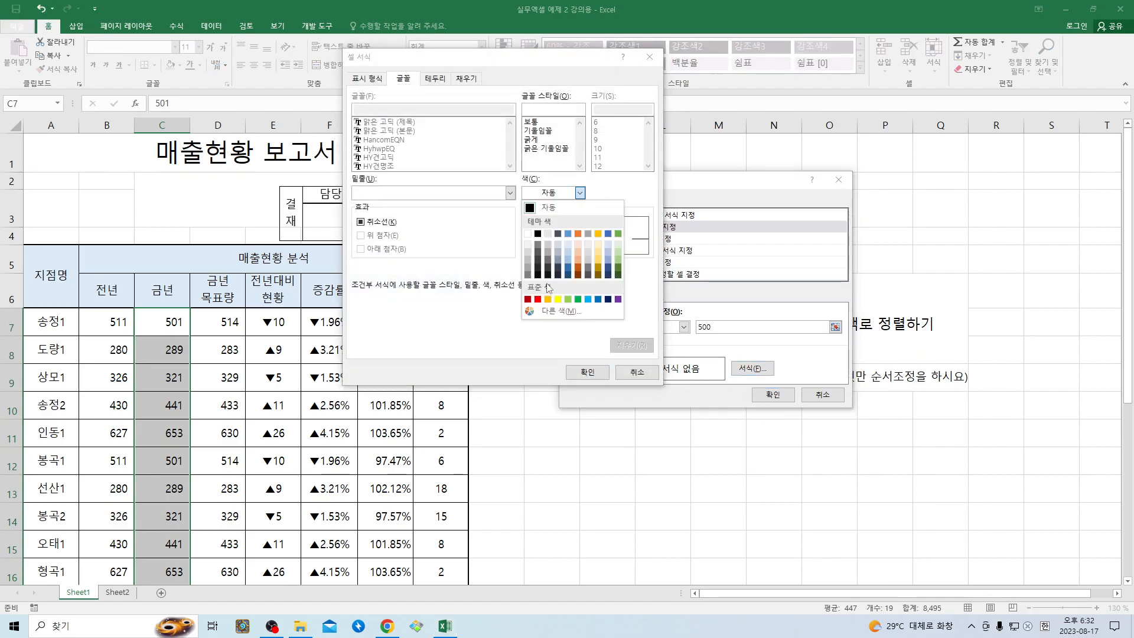
pyautogui.click(537, 299)
pyautogui.click(599, 377)
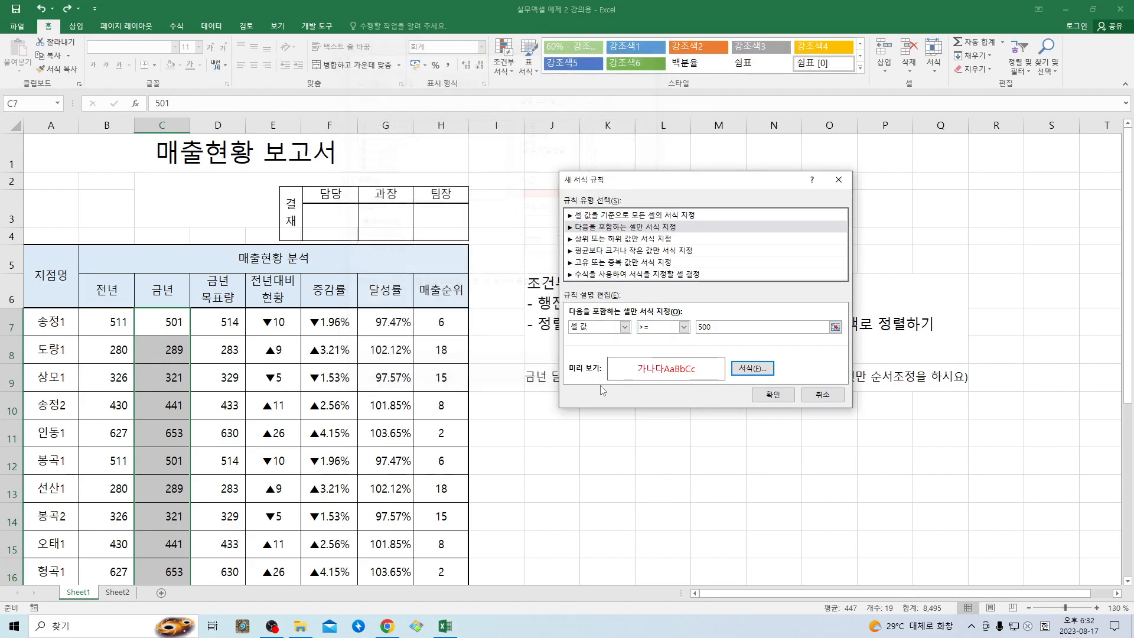
pyautogui.click(782, 394)
pyautogui.click(261, 437)
pyautogui.scroll(-5, 177, 323)
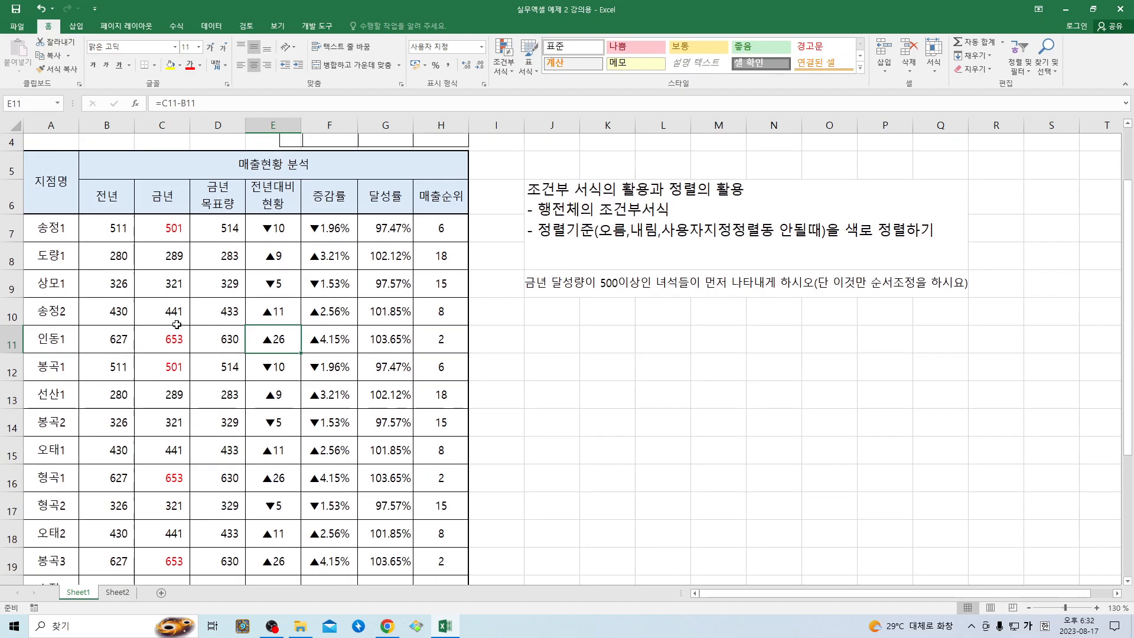
pyautogui.scroll(5, 177, 326)
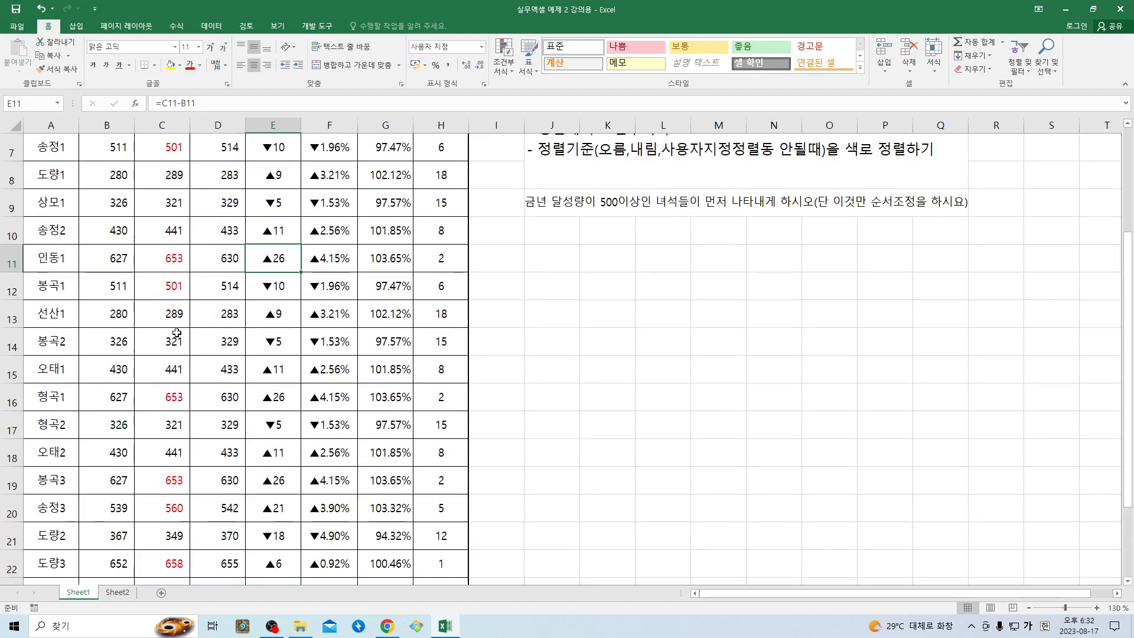
pyautogui.scroll(-1, 177, 351)
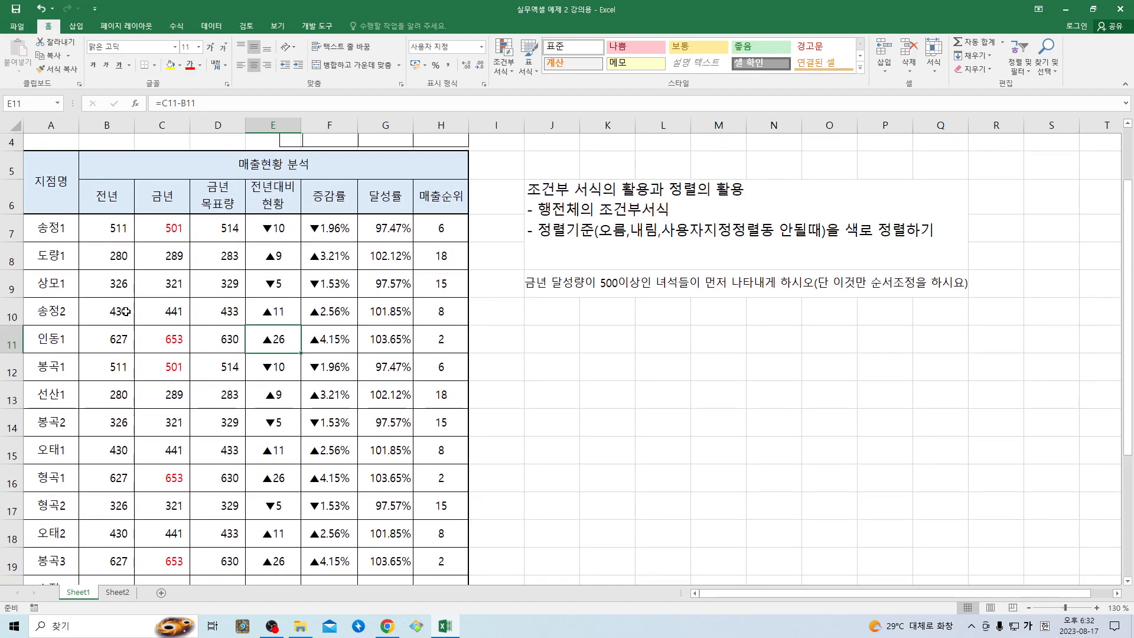
# Sort the branch rows A7:H23 by the font colour (글꼴 색) of column C, with red placed on top (위에 표시)
pyautogui.moveTo(51, 228); pyautogui.dragTo(441, 565)
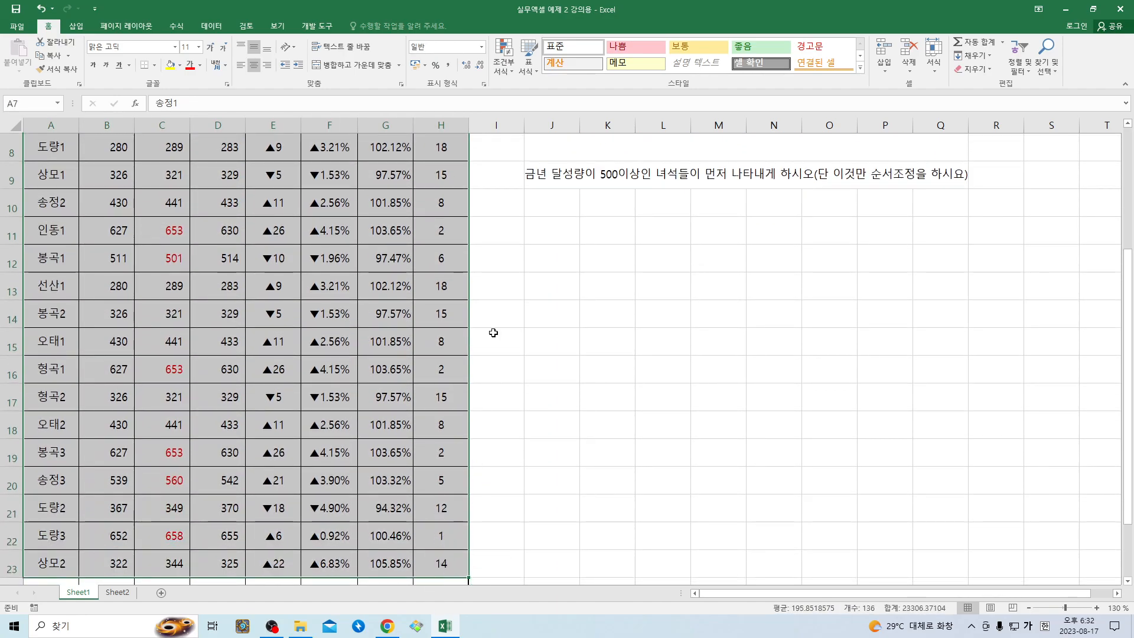
pyautogui.click(218, 27)
pyautogui.click(370, 56)
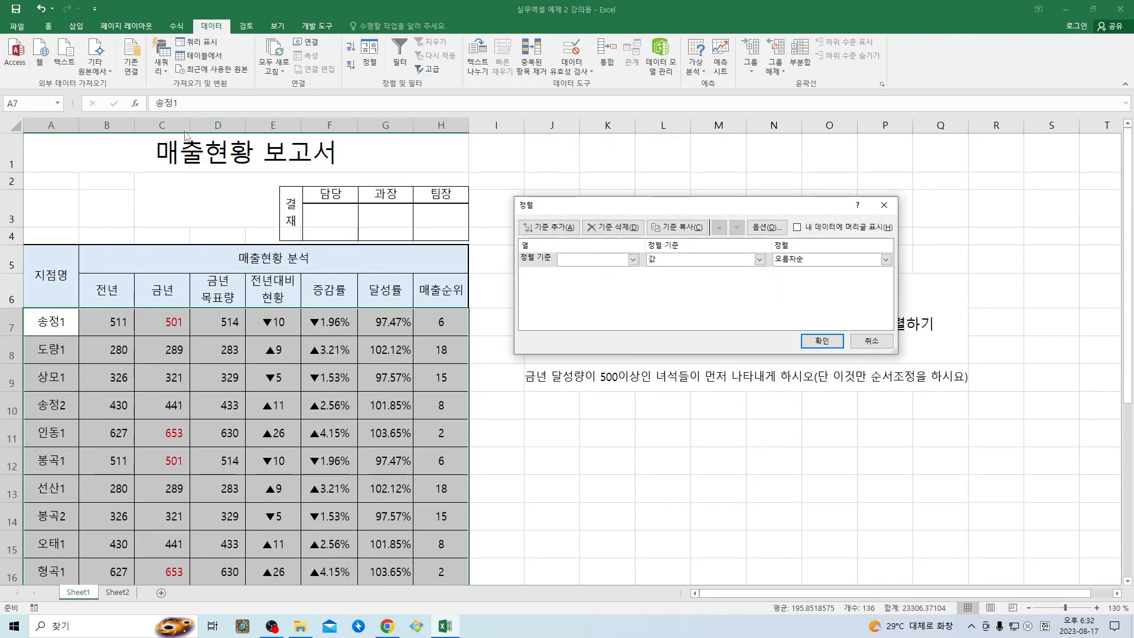
pyautogui.click(633, 259)
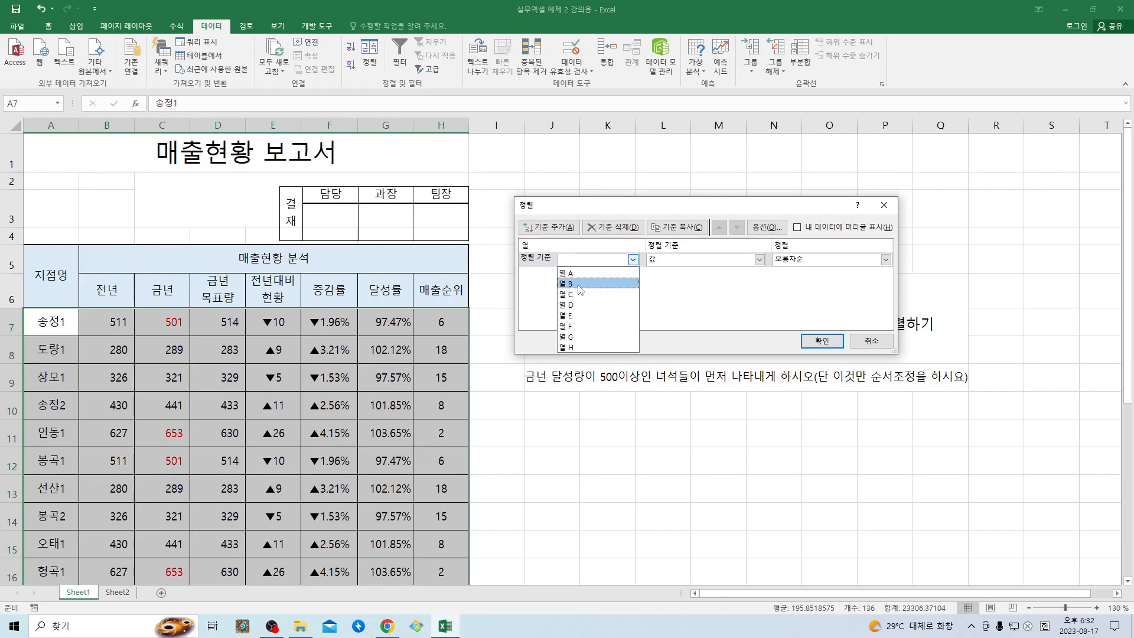
pyautogui.click(580, 298)
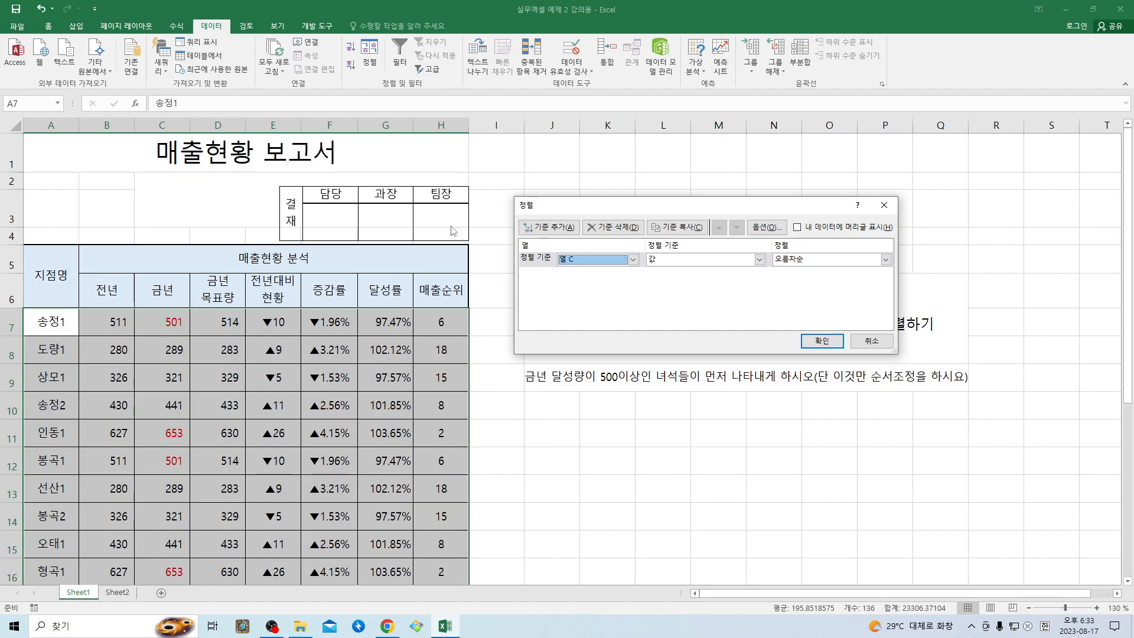
pyautogui.click(679, 260)
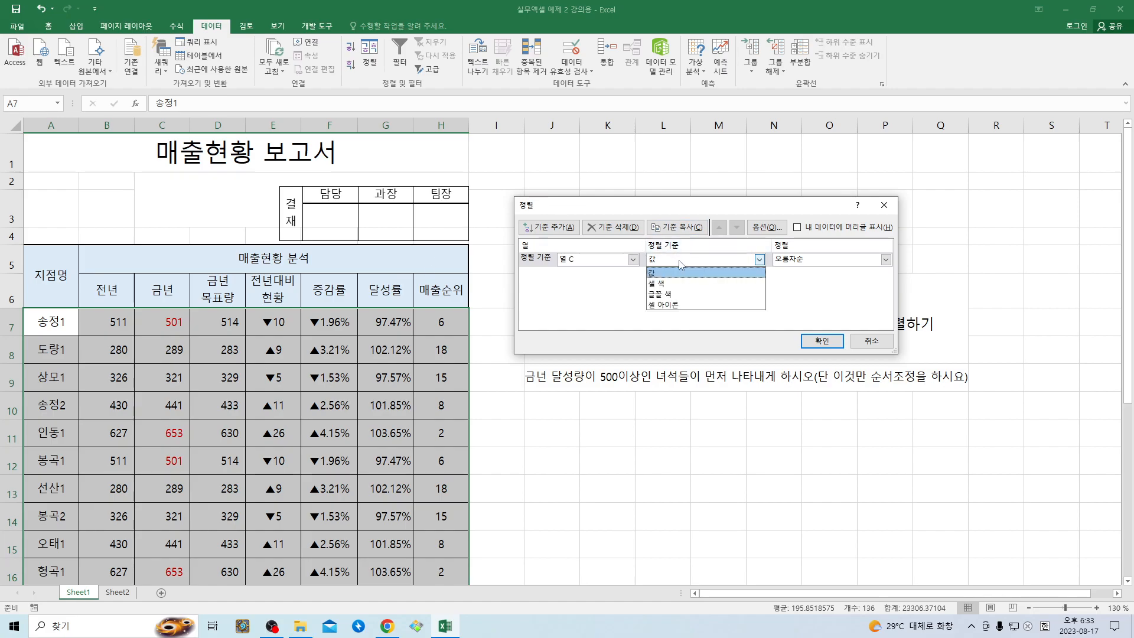
pyautogui.click(676, 295)
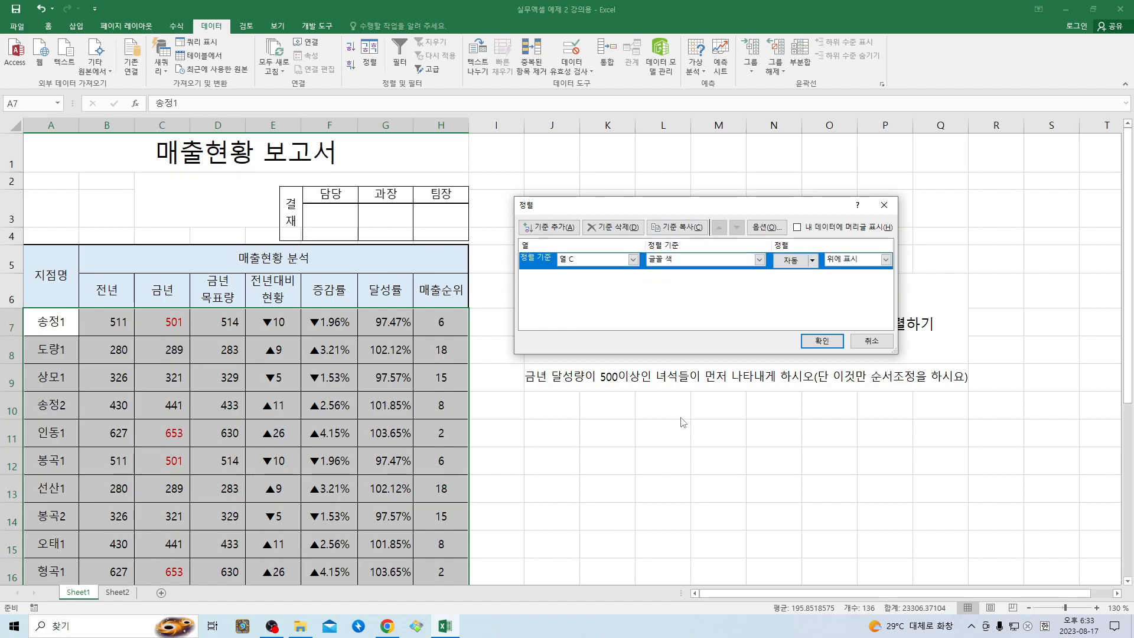
pyautogui.click(796, 261)
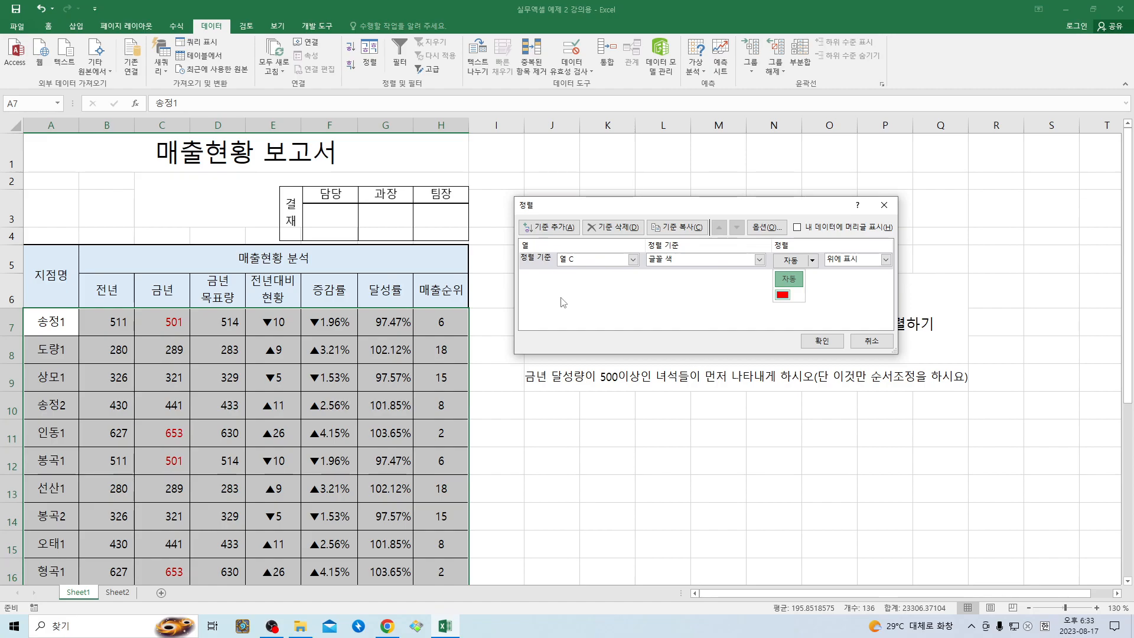
pyautogui.click(783, 295)
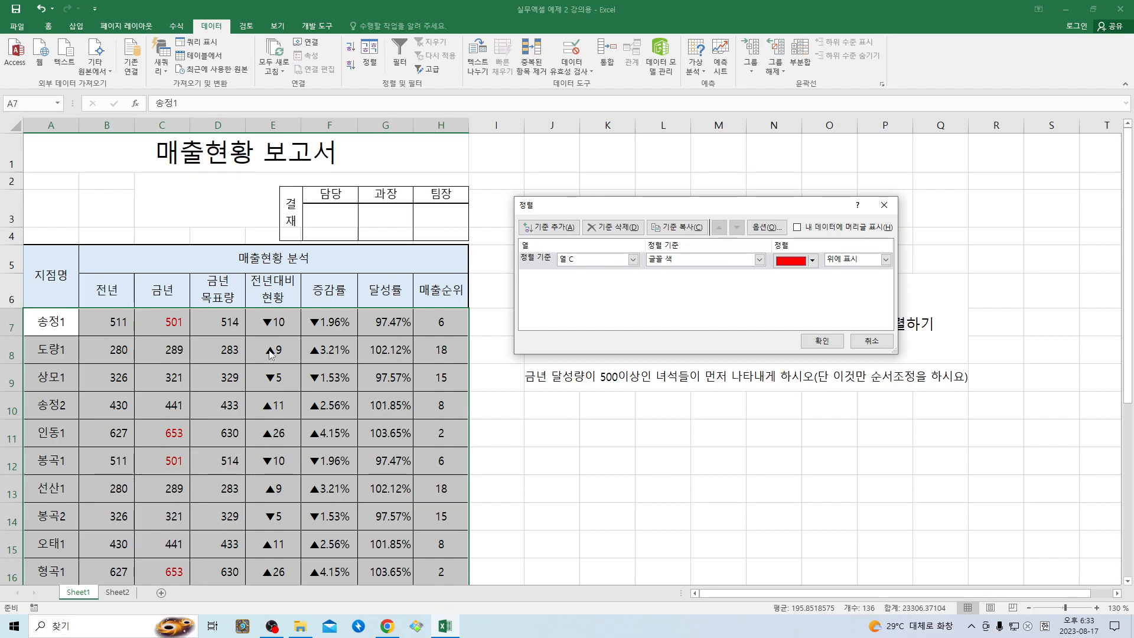
pyautogui.click(821, 341)
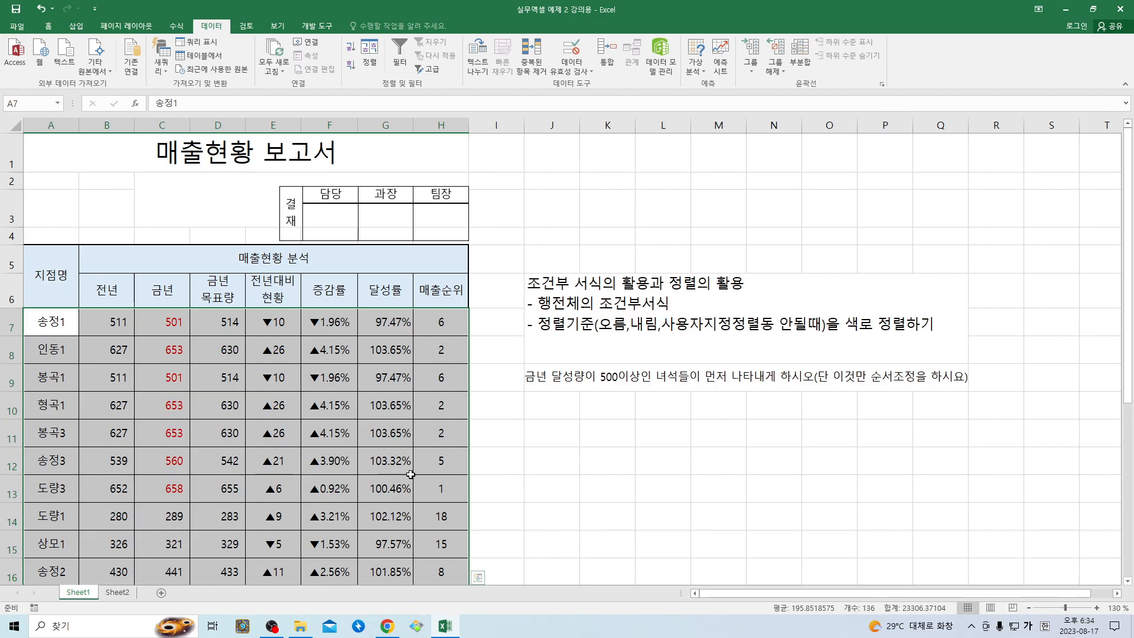
pyautogui.scroll(-2, 276, 525)
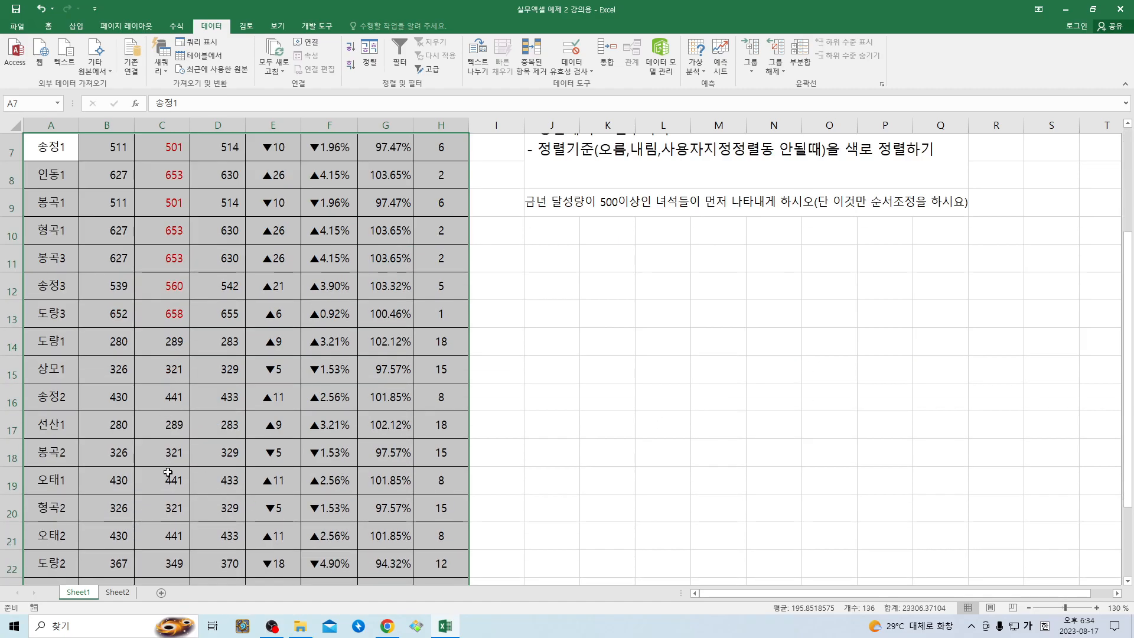
pyautogui.scroll(2, 170, 553)
# Delete the "cell value >= 500" conditional formatting rule from the current-year column
pyautogui.moveTo(170, 322); pyautogui.dragTo(180, 496)
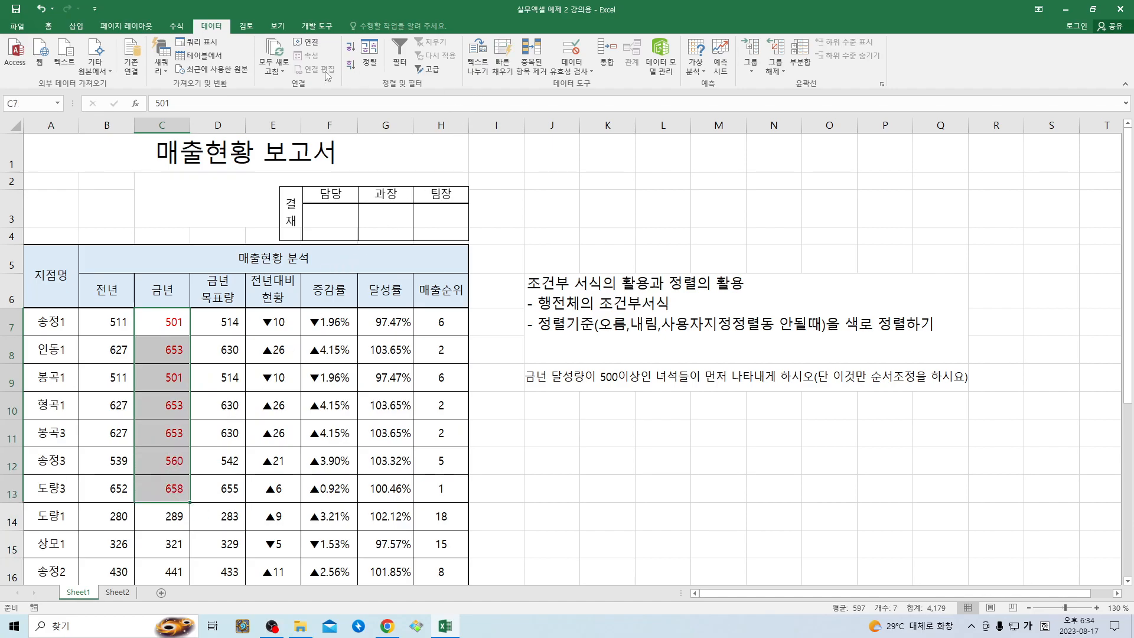
pyautogui.click(49, 26)
pyautogui.click(504, 59)
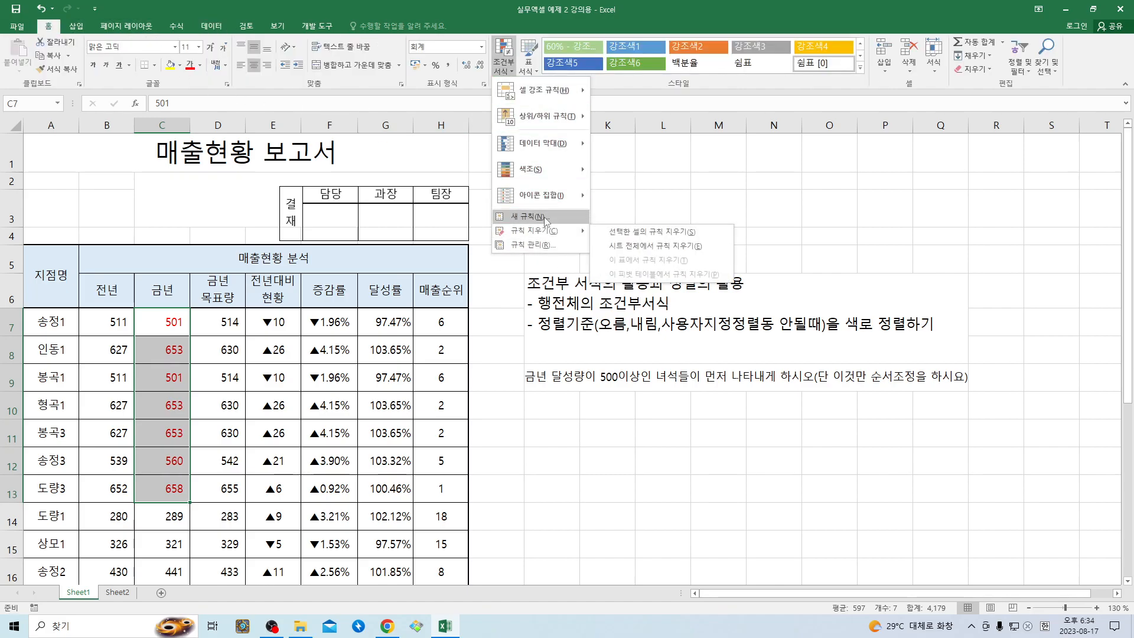
pyautogui.click(546, 245)
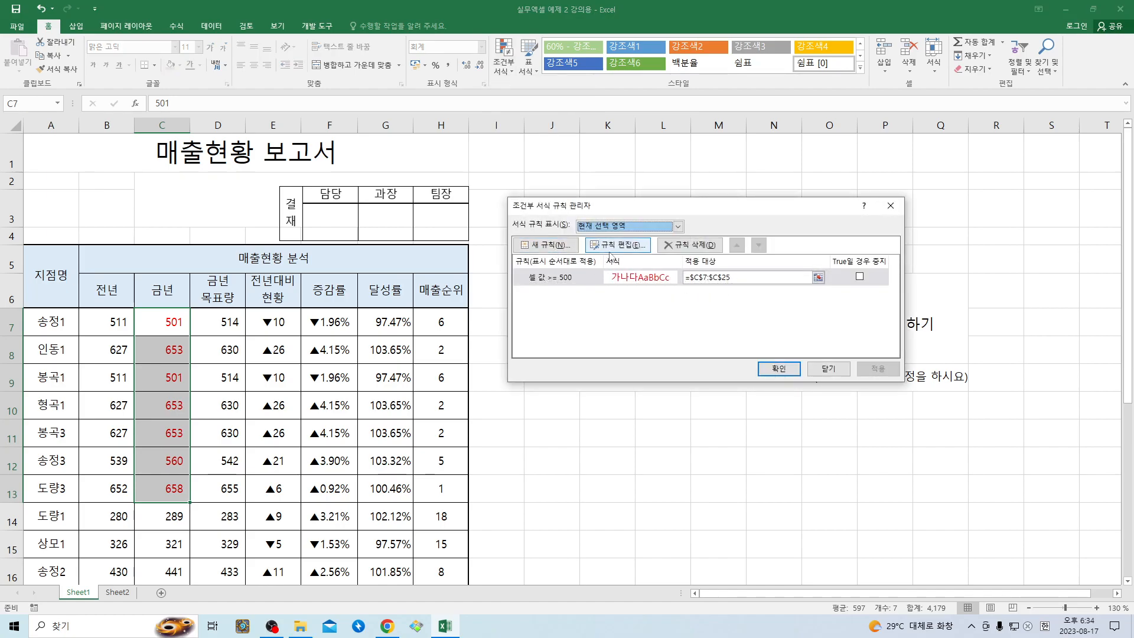
pyautogui.click(687, 249)
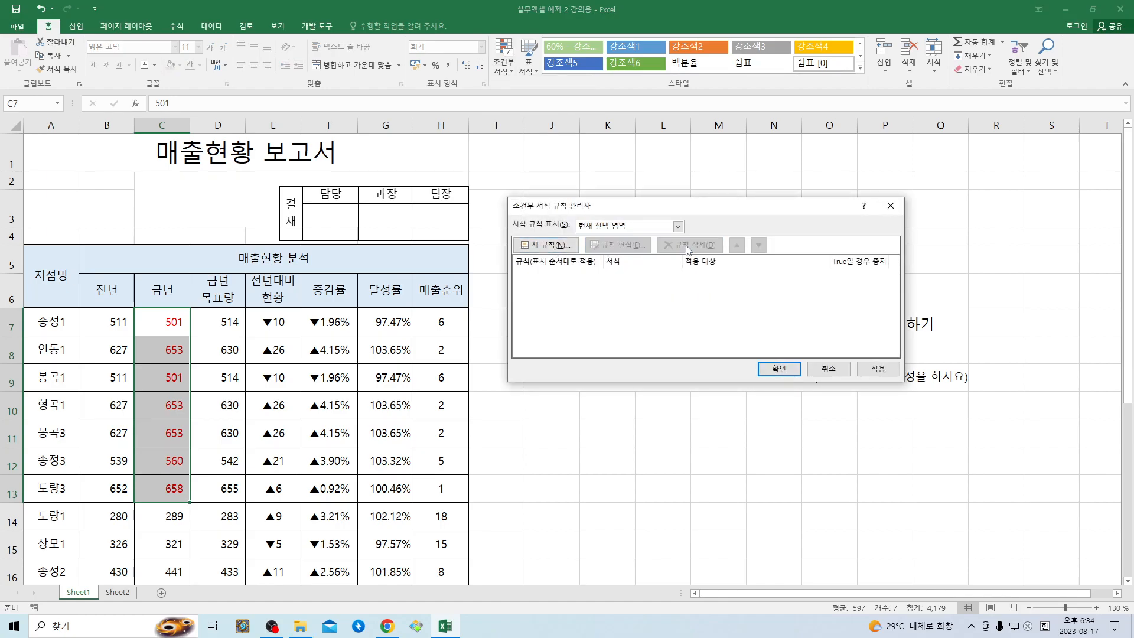
pyautogui.click(779, 368)
# Examine the order of the sorted branch rows and compare it with the task text in J9
pyautogui.click(273, 460)
pyautogui.moveTo(163, 328); pyautogui.dragTo(164, 491)
pyautogui.scroll(-2, 46, 346)
pyautogui.moveTo(46, 346); pyautogui.dragTo(418, 568)
pyautogui.click(638, 456)
pyautogui.scroll(3, 628, 422)
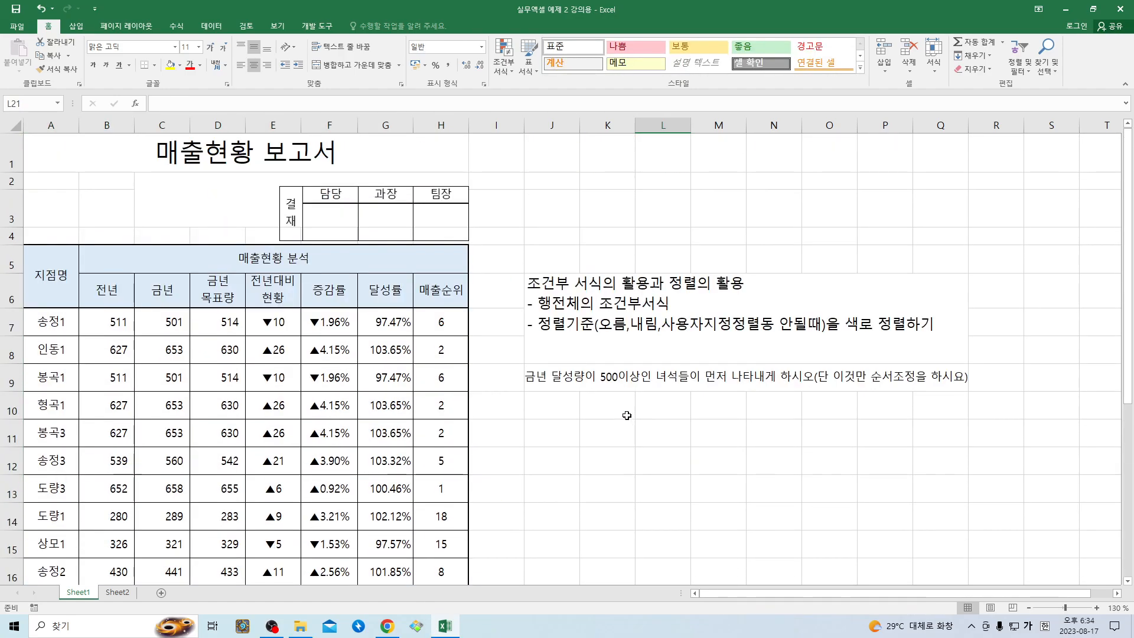
pyautogui.click(569, 378)
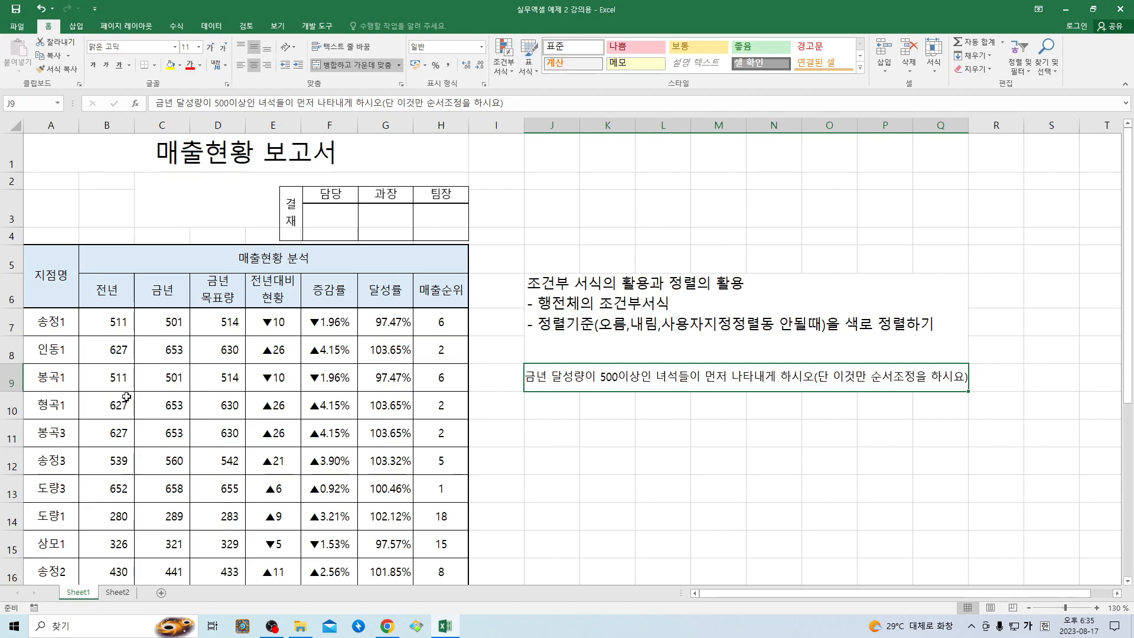
pyautogui.click(57, 325)
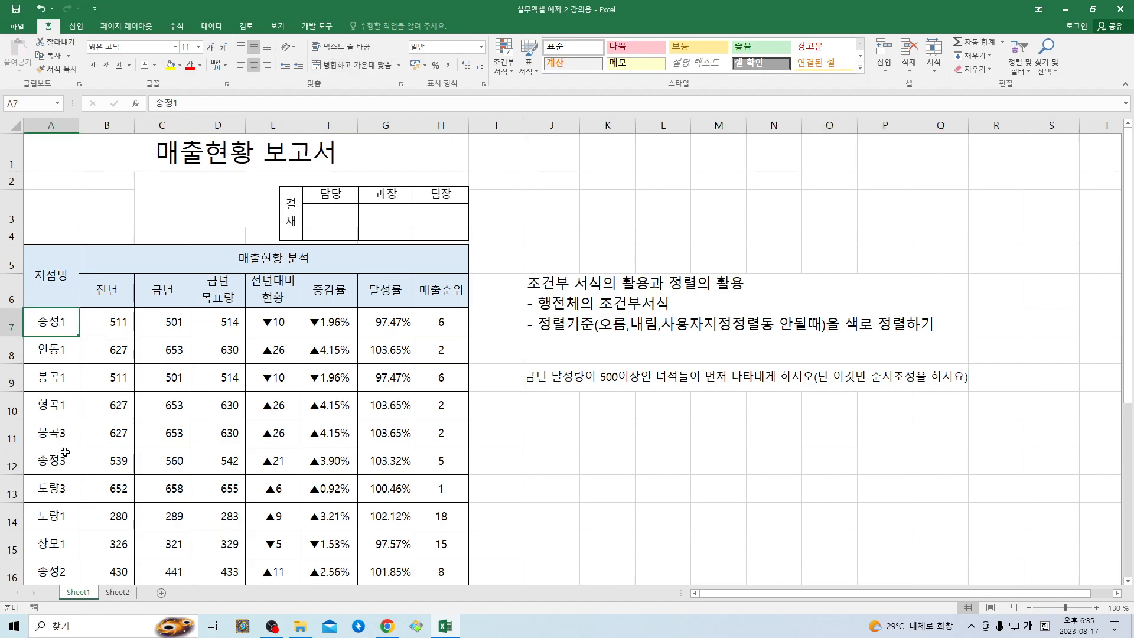
pyautogui.scroll(-4, 90, 356)
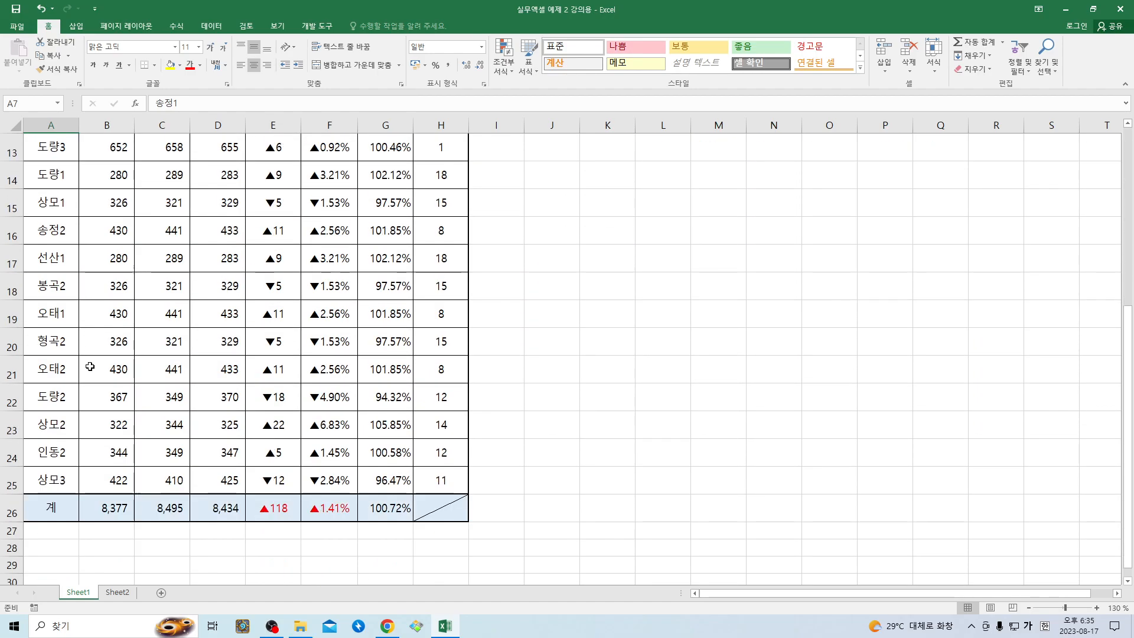
pyautogui.scroll(4, 103, 389)
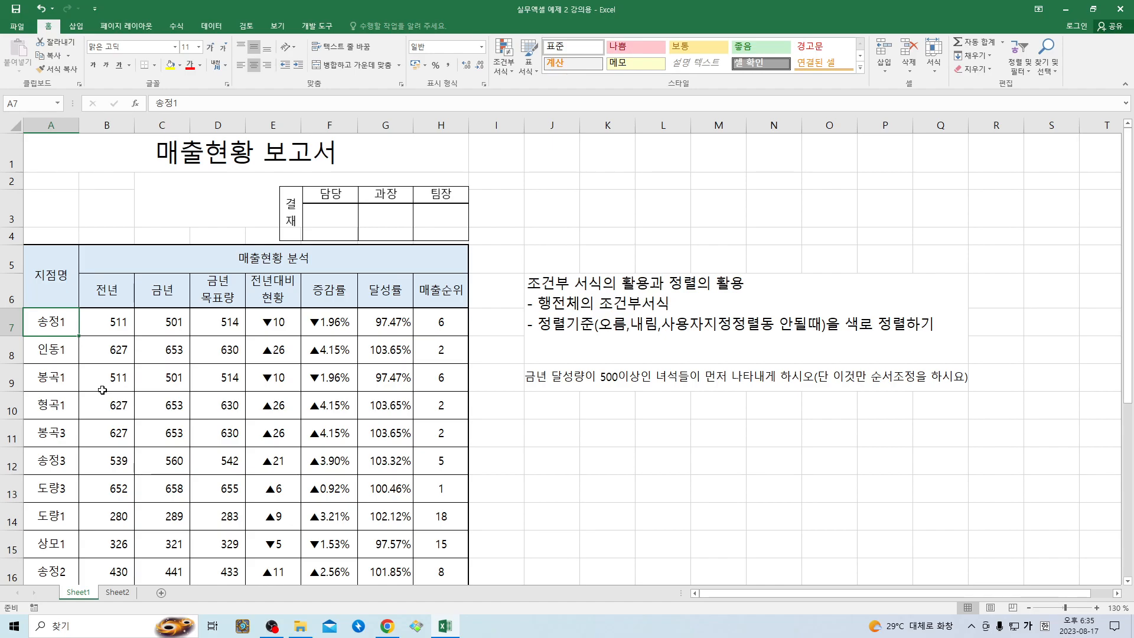
# Start a new conditional formatting rule for the branch names A7:A25 that formats only cells containing given content (다음을 포함하는 셀만 서식 지정)
pyautogui.moveTo(56, 322); pyautogui.dragTo(63, 535)
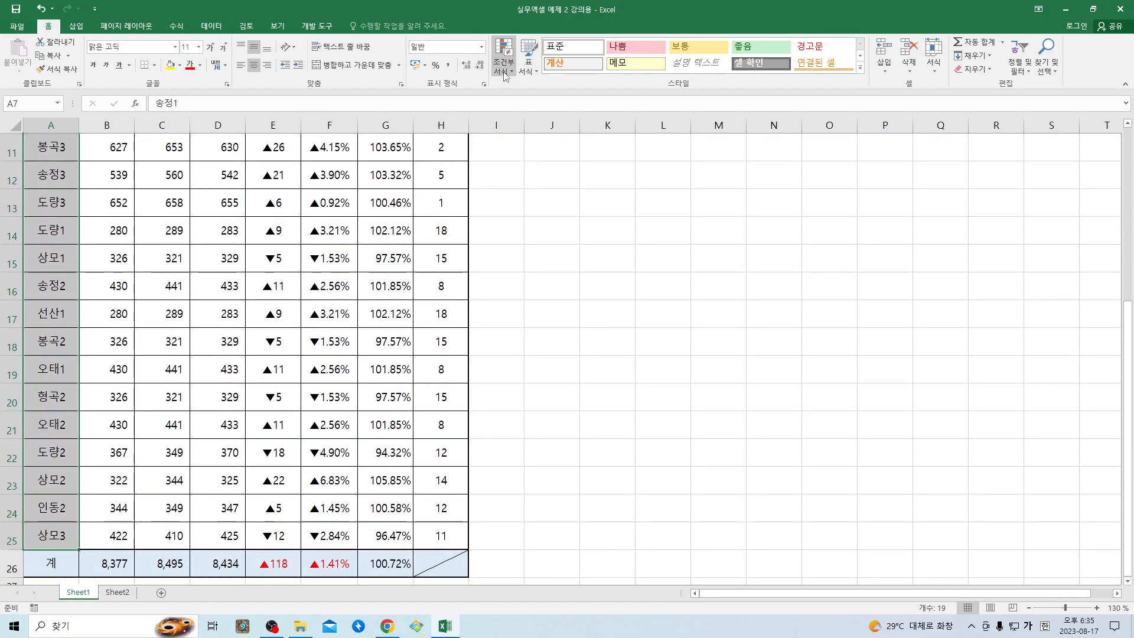
pyautogui.click(503, 56)
pyautogui.click(527, 216)
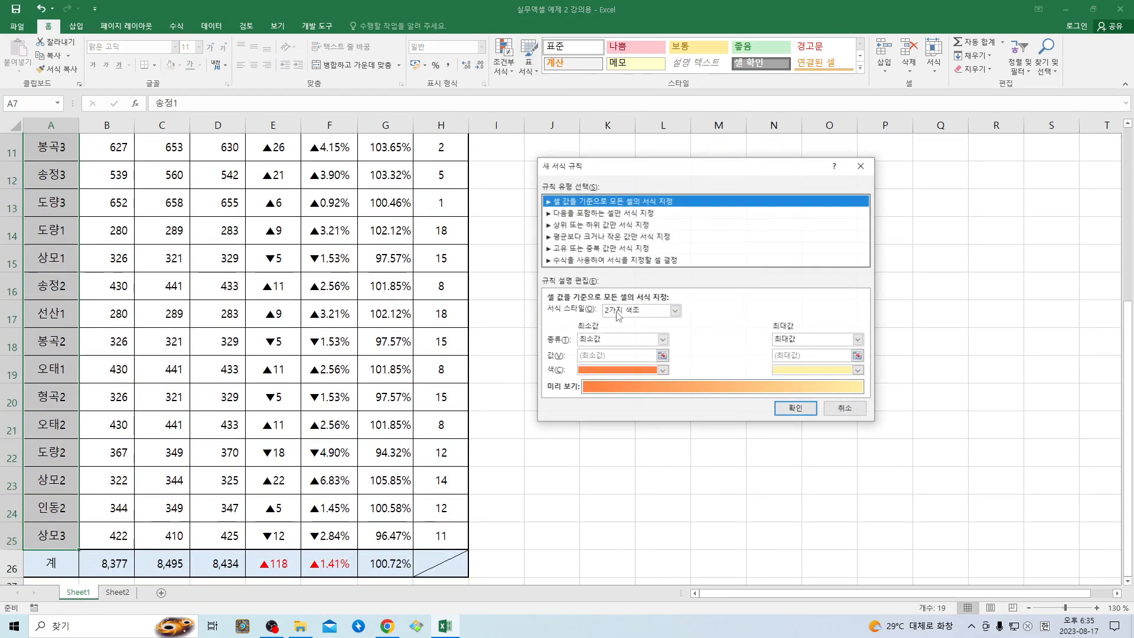
pyautogui.click(571, 214)
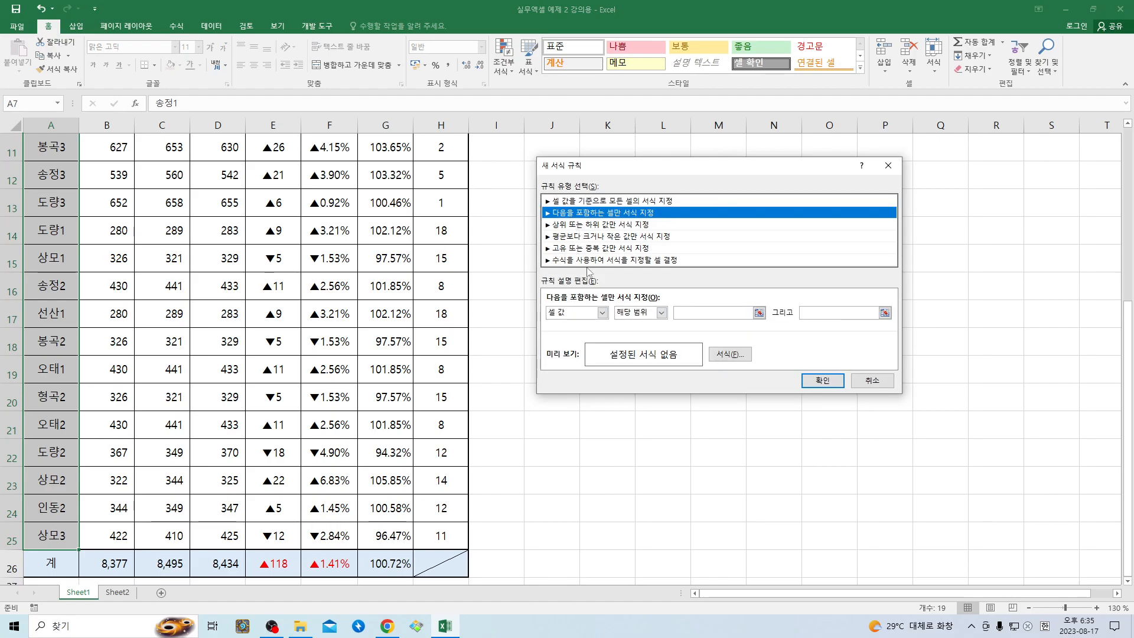
# Set the rule's condition to specific text (특정 텍스트), containing (포함) "형곡송정"
pyautogui.click(589, 317)
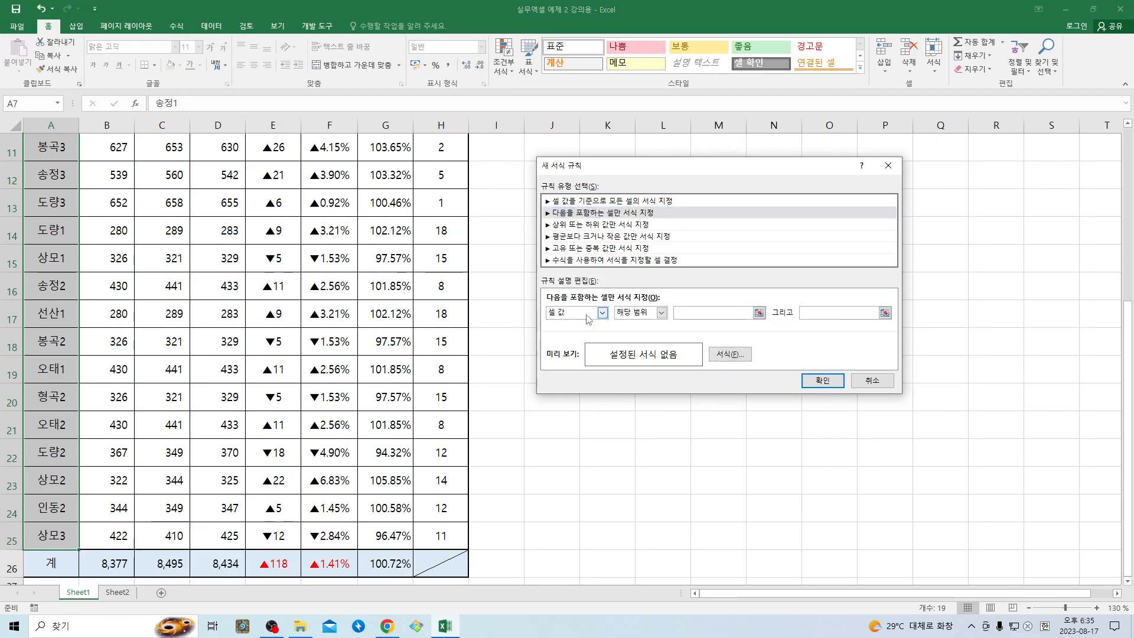
pyautogui.click(588, 319)
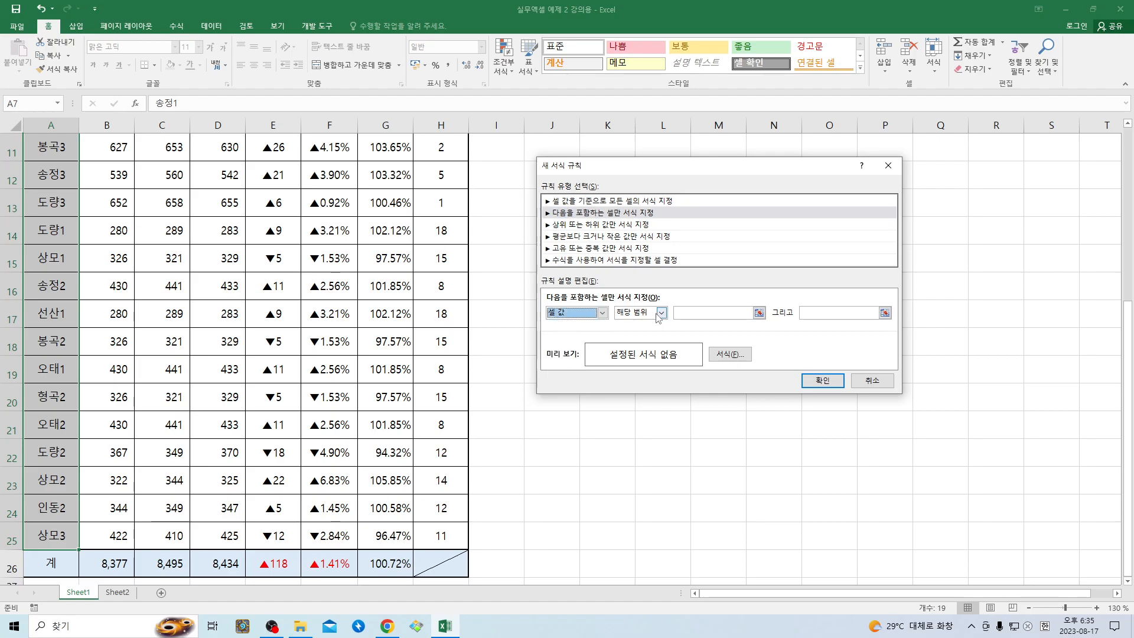
pyautogui.click(661, 313)
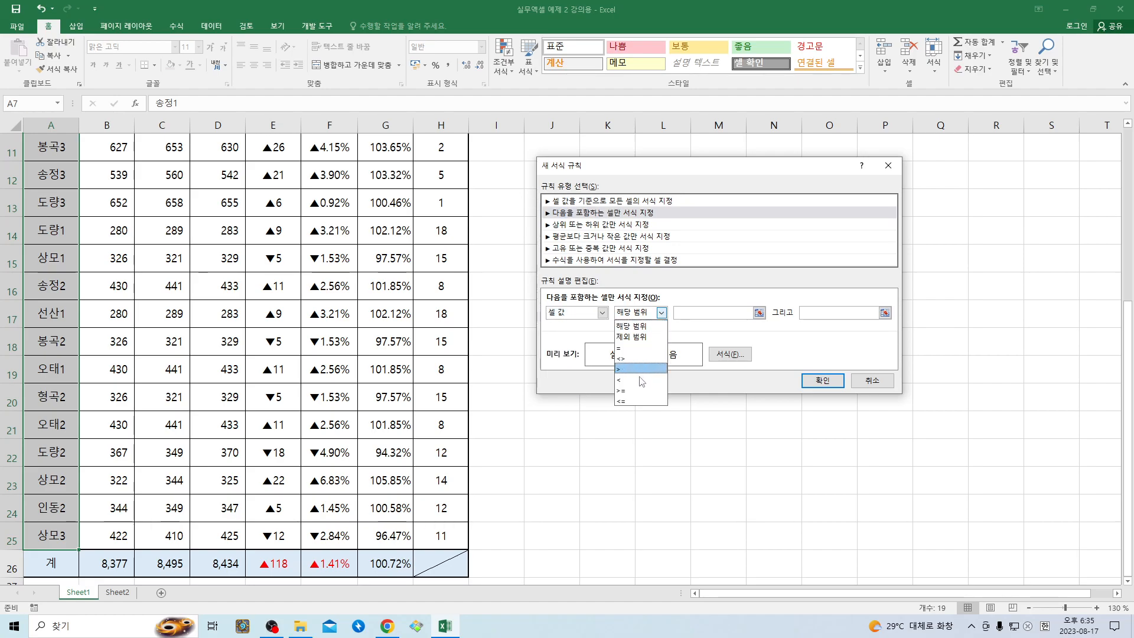
pyautogui.click(588, 320)
pyautogui.click(588, 321)
pyautogui.click(582, 334)
pyautogui.click(646, 313)
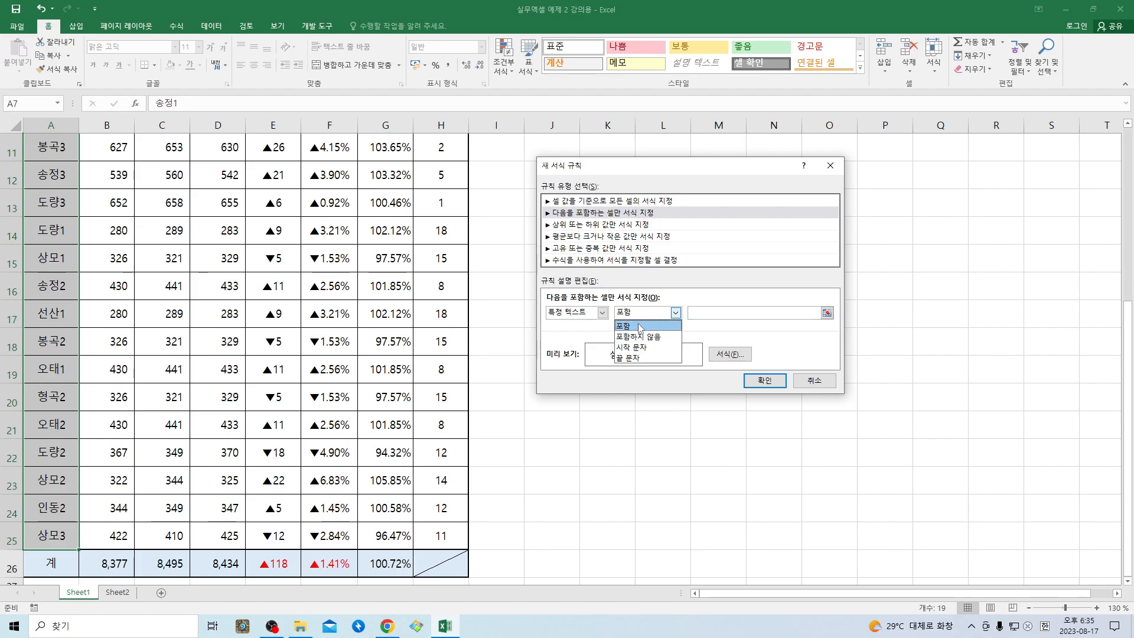
pyautogui.click(638, 327)
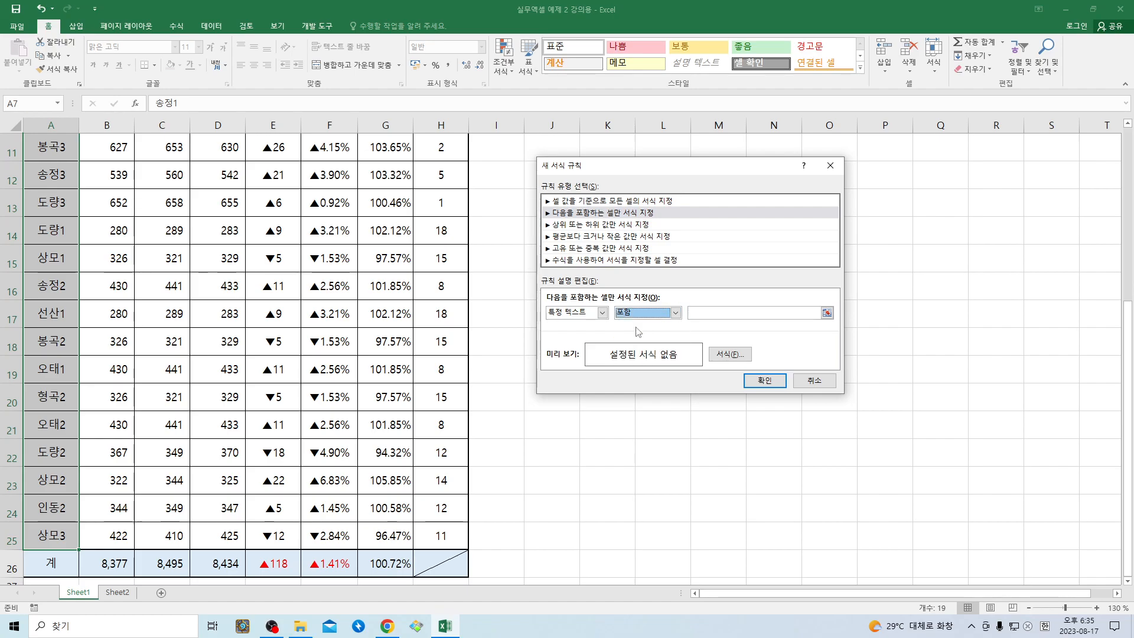
pyautogui.click(699, 317)
pyautogui.write('형곡')
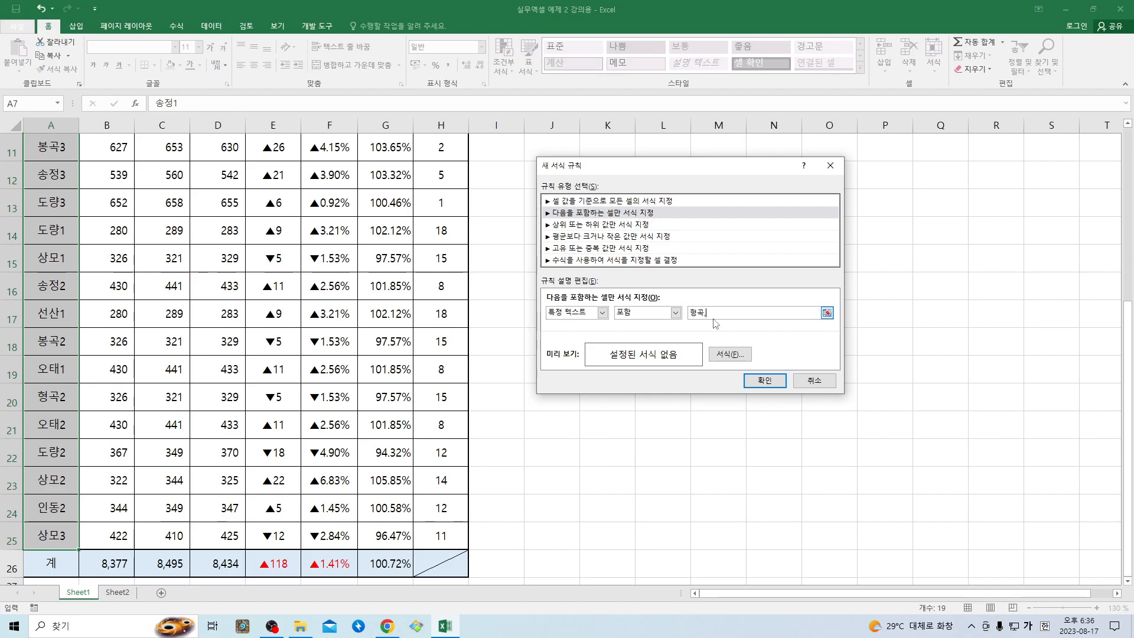
pyautogui.write('송정')
# Set the text rule's font colour to red and apply the rule to the branch names
pyautogui.click(724, 355)
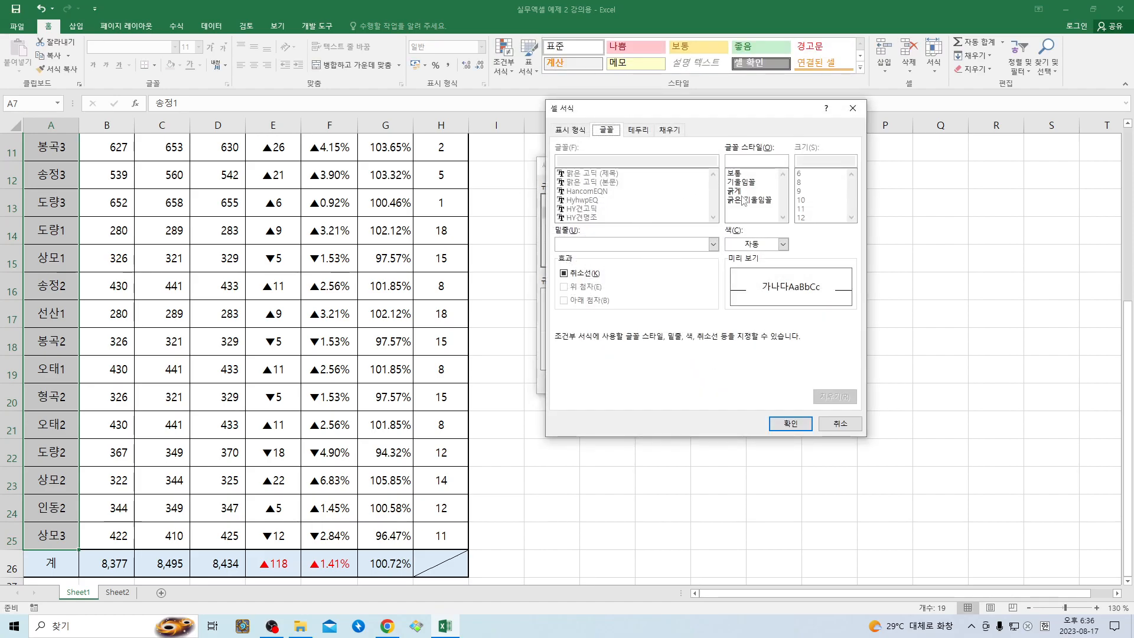
pyautogui.click(746, 245)
pyautogui.click(744, 355)
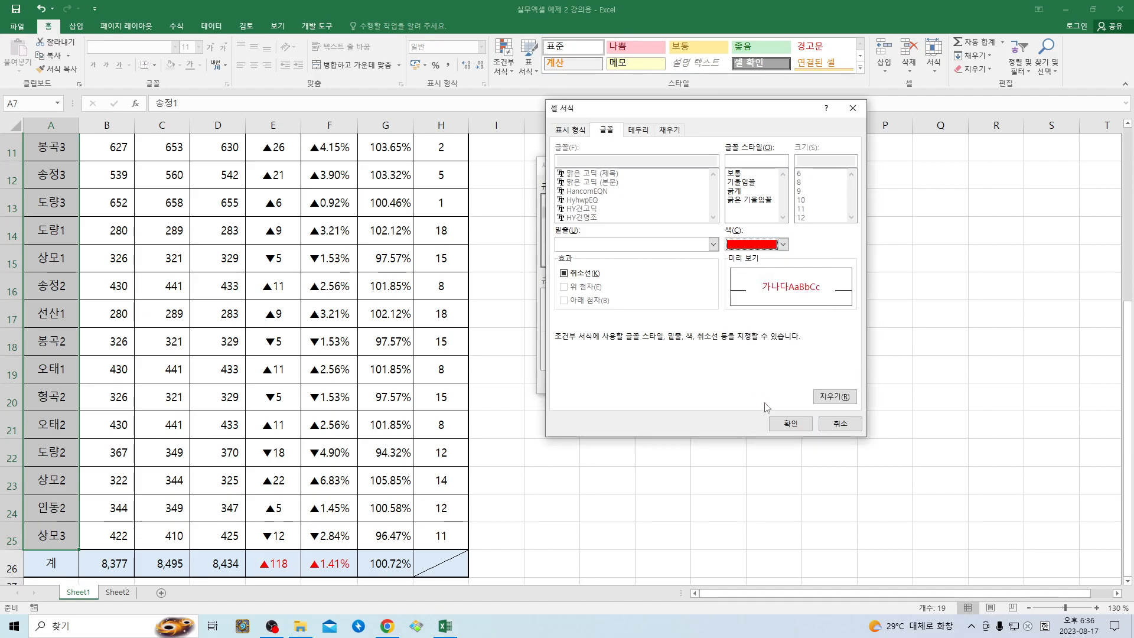
pyautogui.click(790, 424)
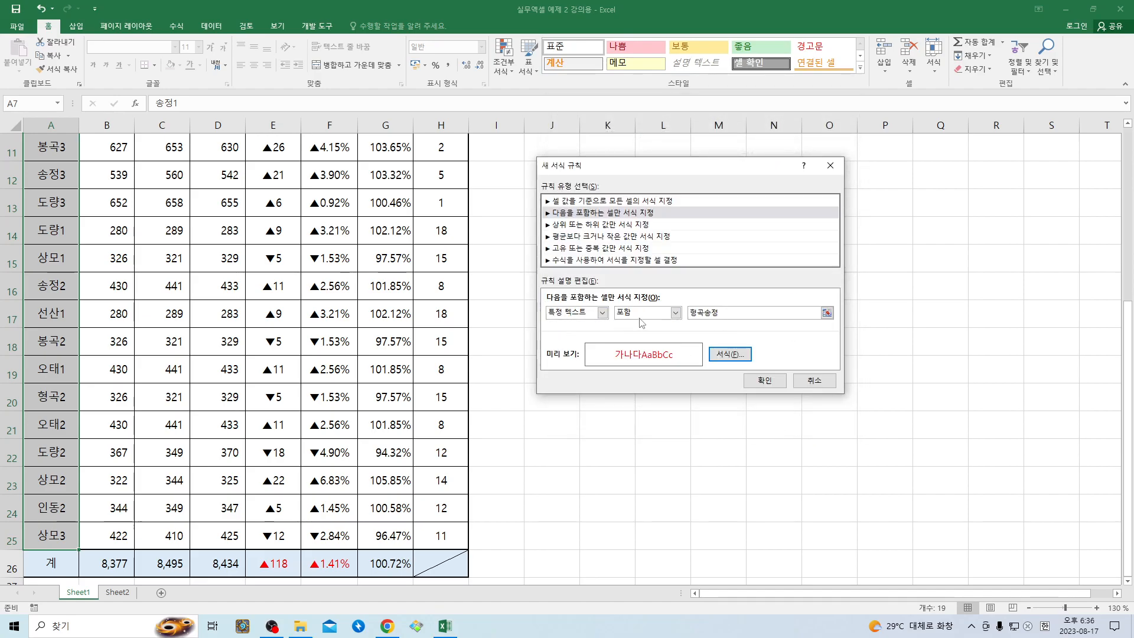
pyautogui.click(765, 381)
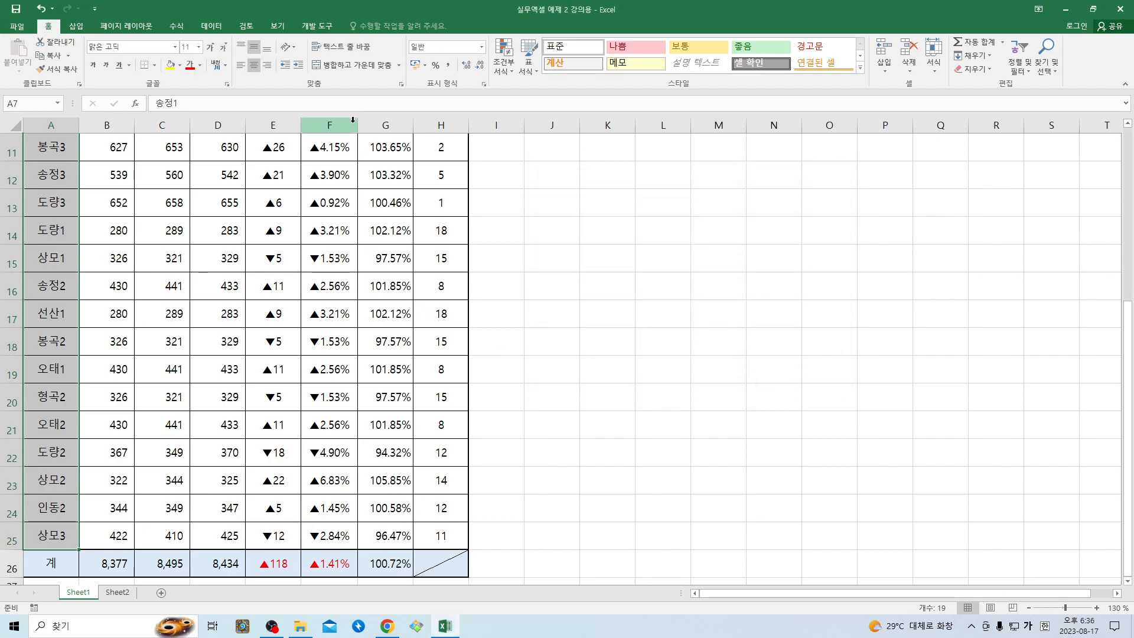
# Edit the existing branch-name rule so its specific text reads "송정", and apply the change
pyautogui.click(503, 56)
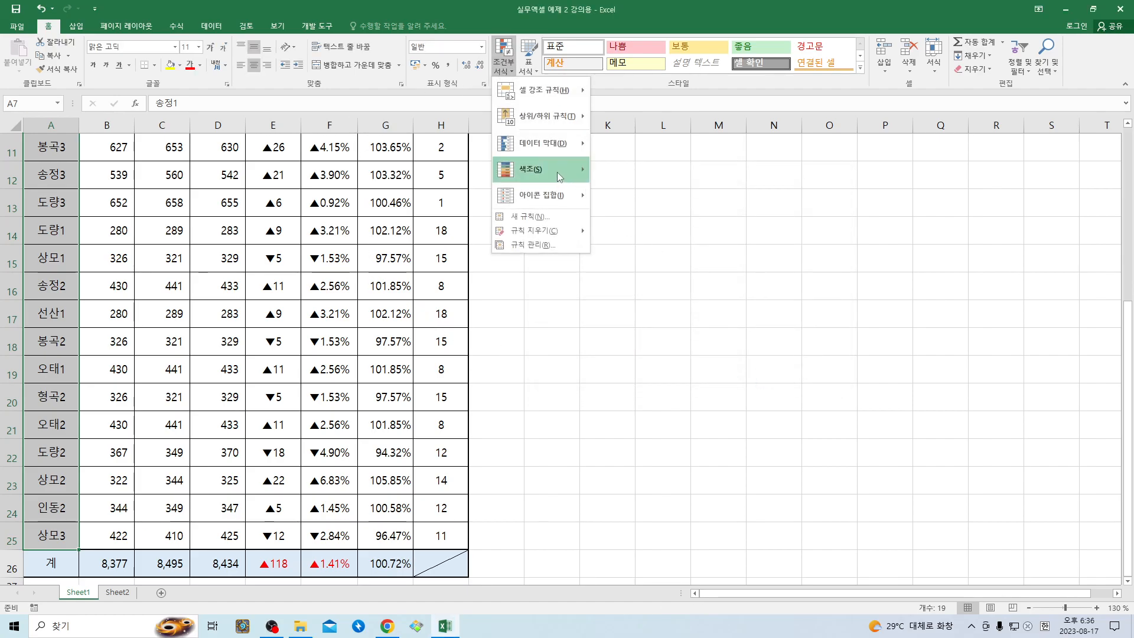
pyautogui.click(544, 217)
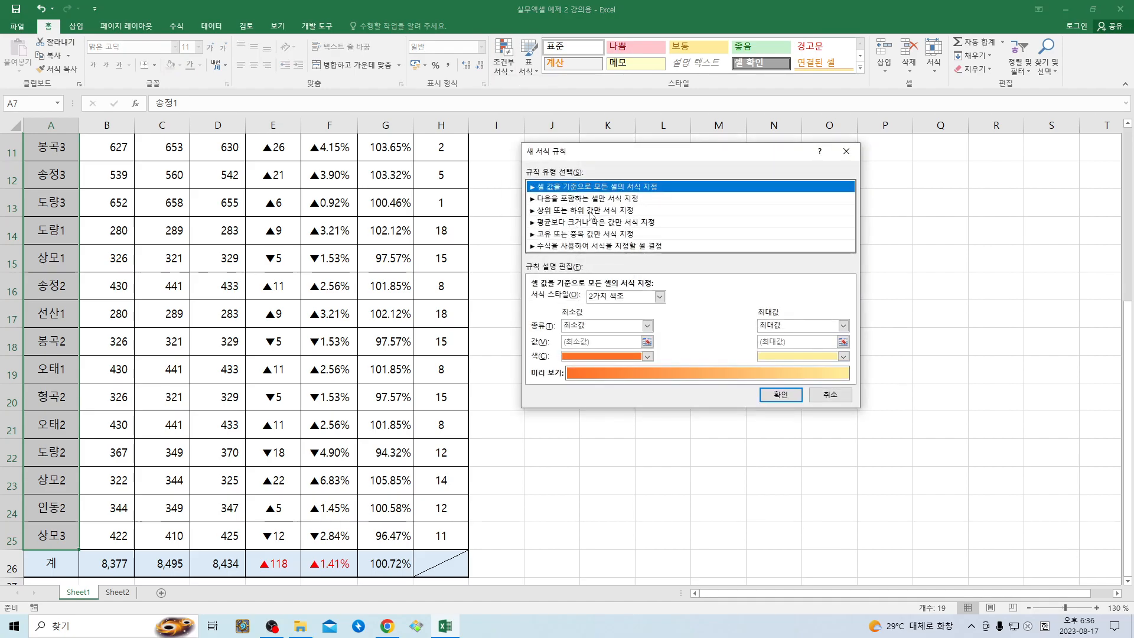
pyautogui.click(505, 64)
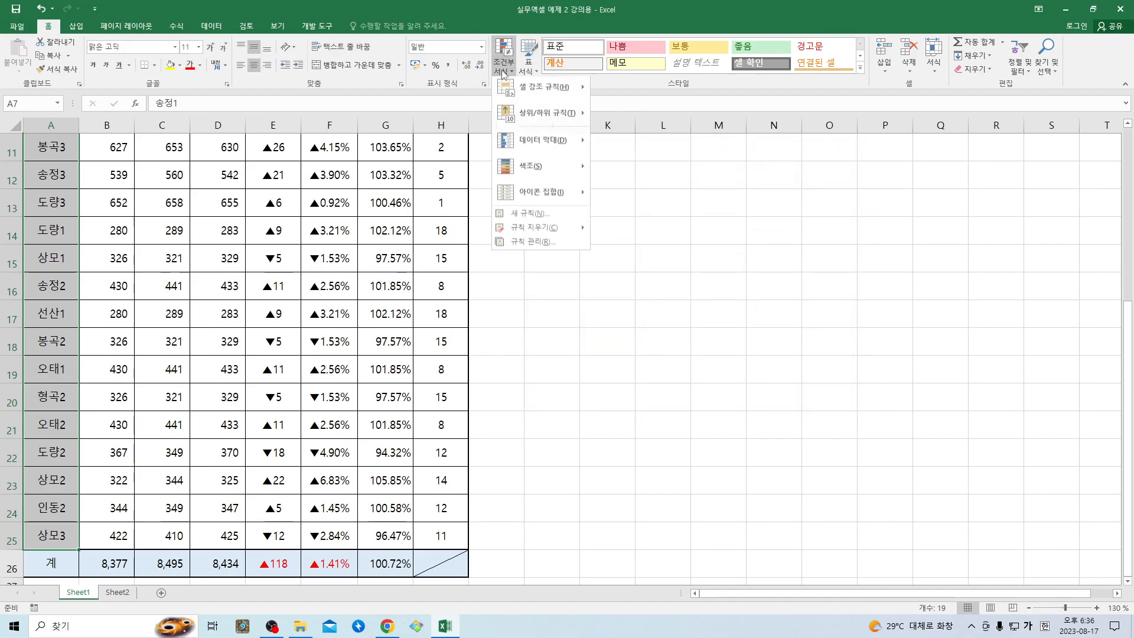
pyautogui.click(532, 247)
pyautogui.doubleClick(591, 263)
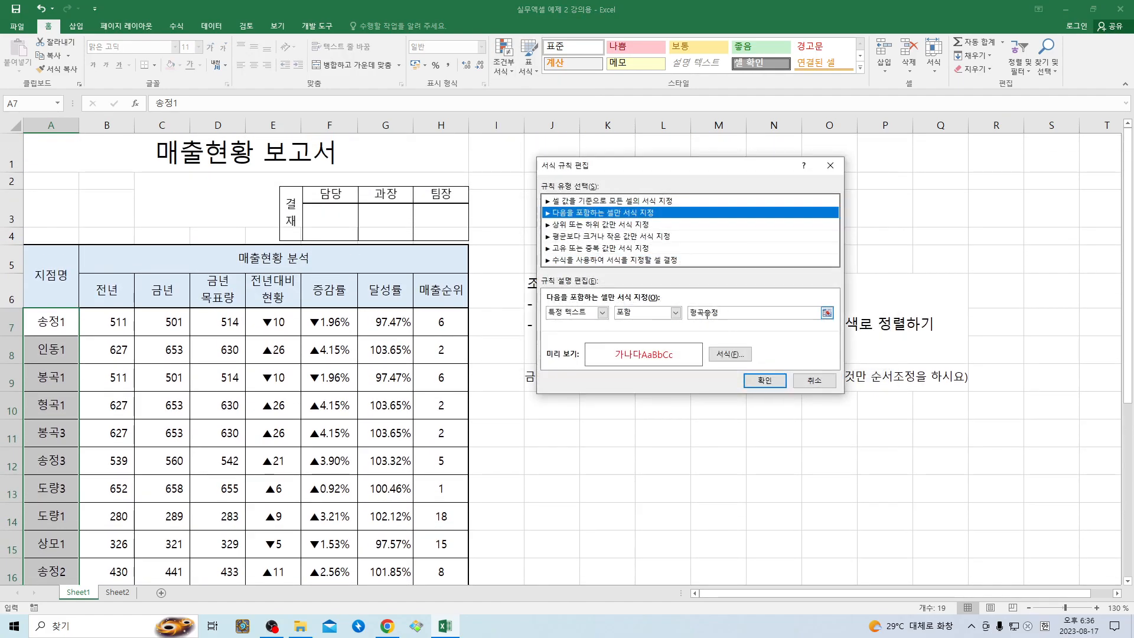
pyautogui.click(707, 313)
pyautogui.press('BackSpace')
pyautogui.press('BackSpace')
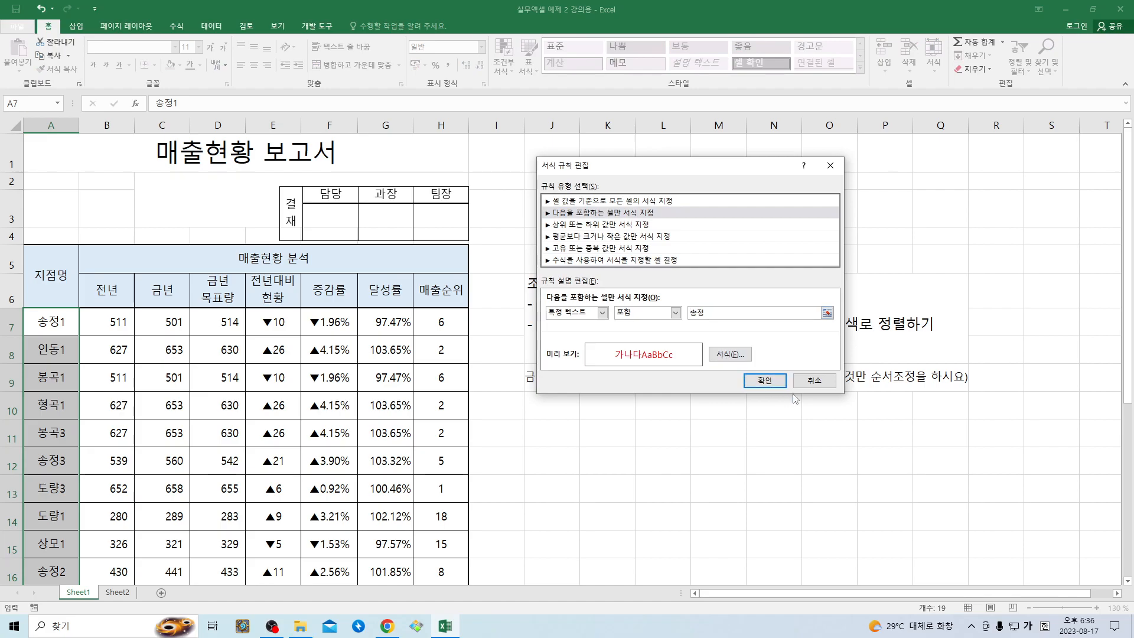
pyautogui.click(767, 382)
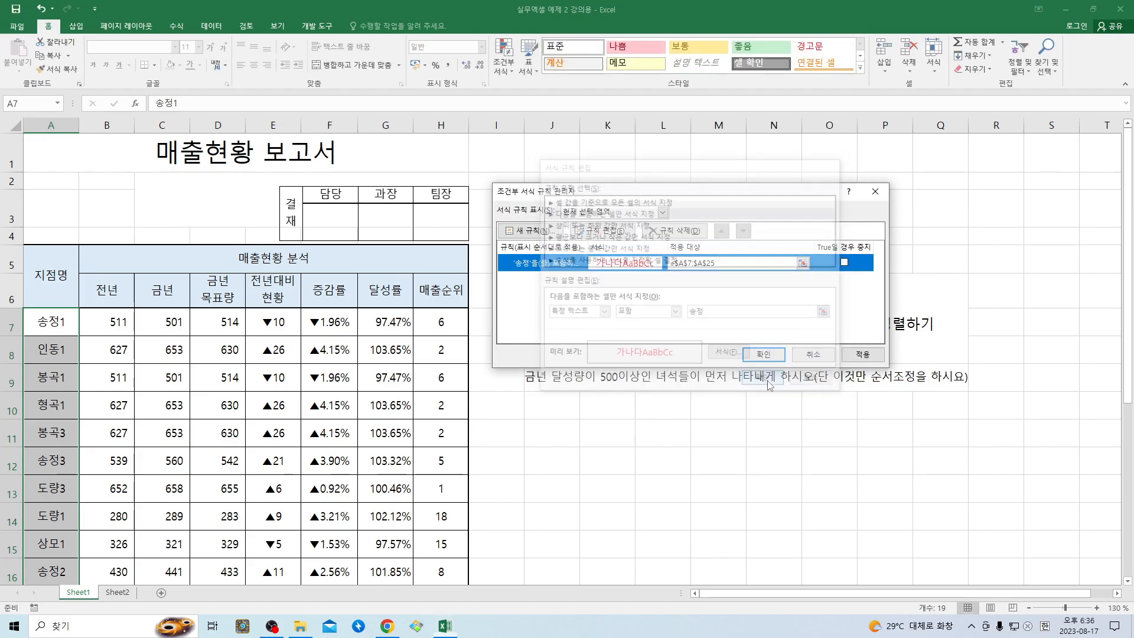
pyautogui.click(758, 357)
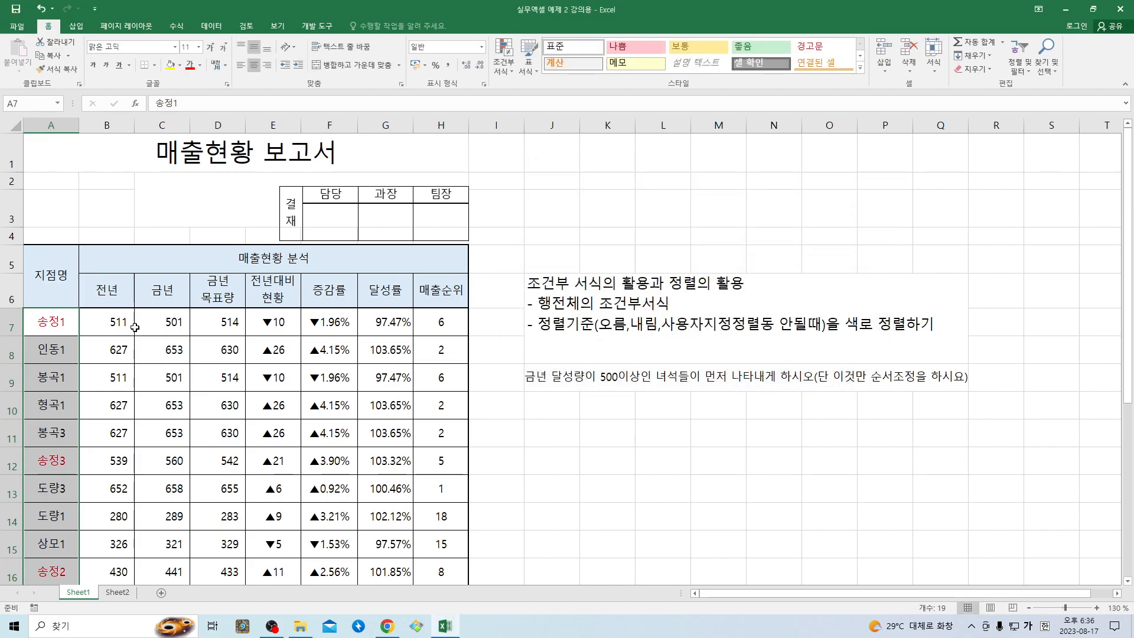
# Create a second rule on the branch names for cells with specific text (특정 텍스트) containing "형곡"
pyautogui.click(503, 56)
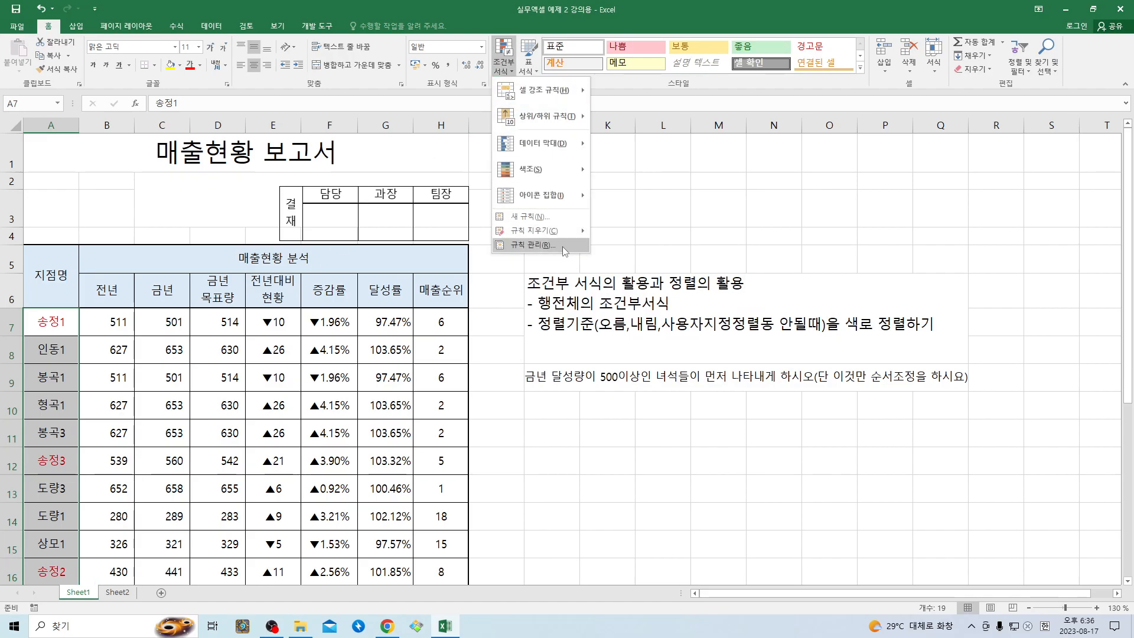
pyautogui.click(545, 218)
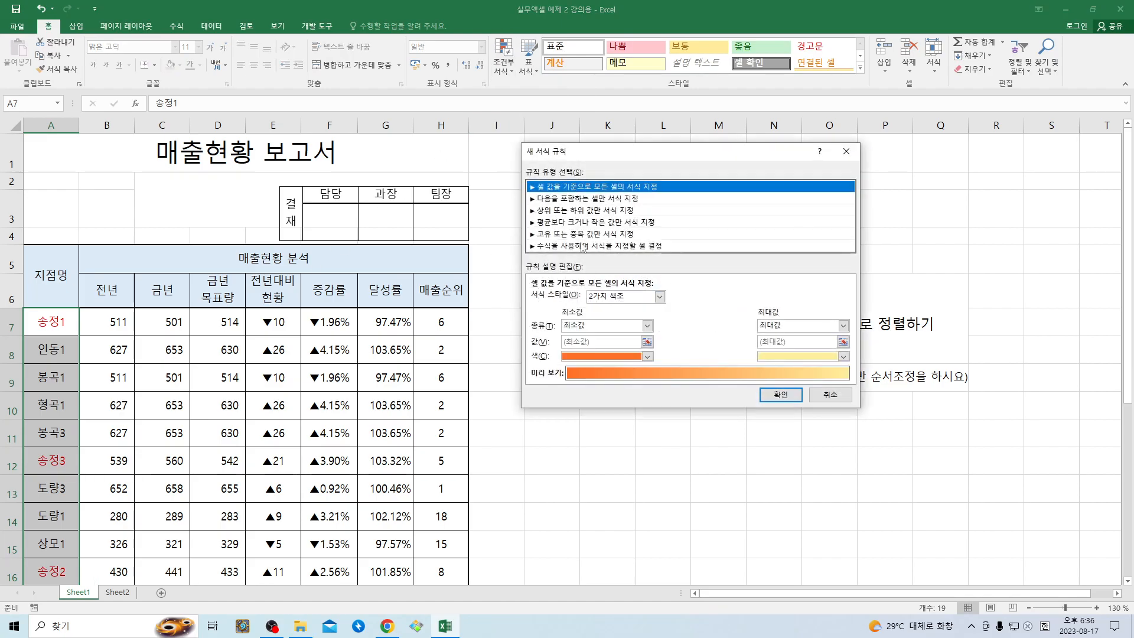
pyautogui.click(569, 199)
pyautogui.click(586, 298)
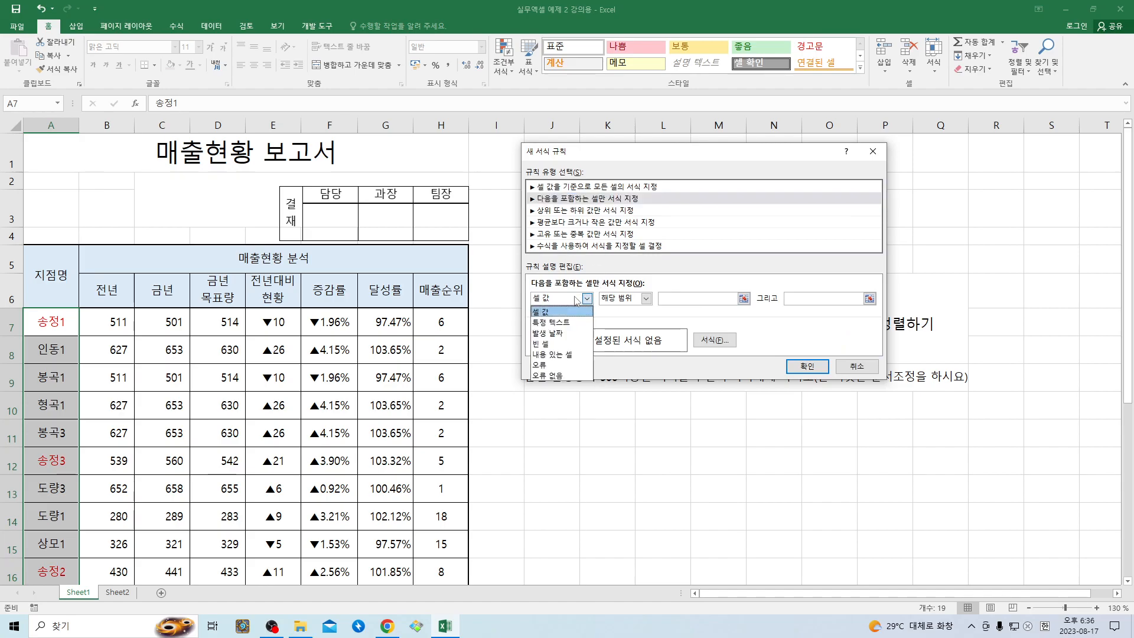
pyautogui.click(593, 326)
pyautogui.click(704, 300)
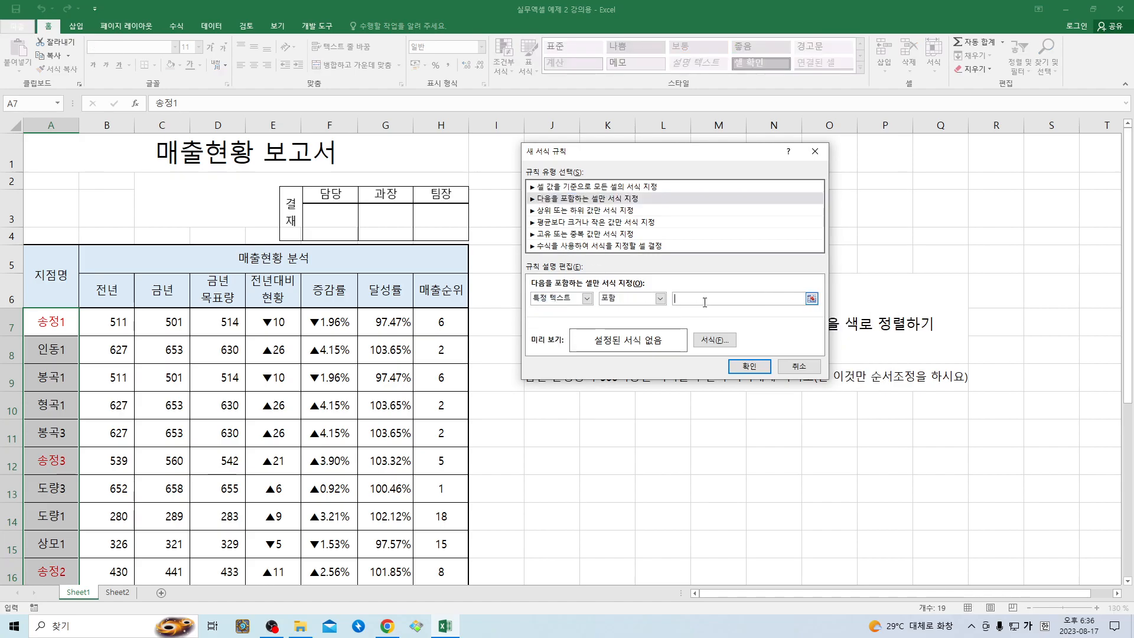
pyautogui.write('송정')
# Set the second branch-name rule's font colour to standard red and apply it
pyautogui.click(715, 340)
pyautogui.click(734, 231)
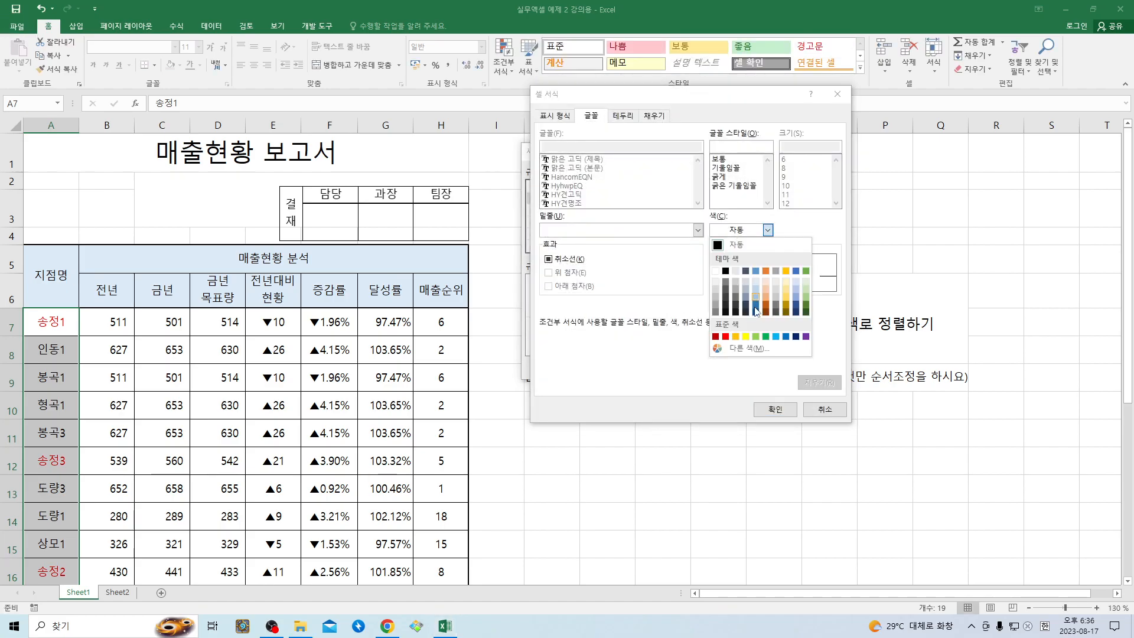
pyautogui.click(726, 338)
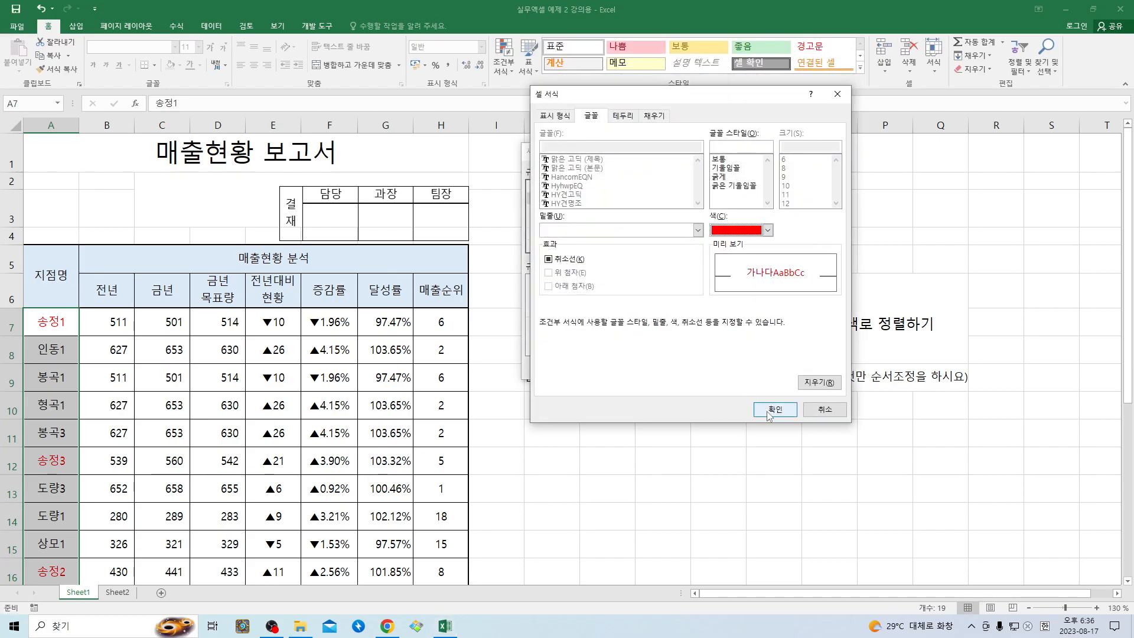
pyautogui.click(769, 410)
pyautogui.click(749, 366)
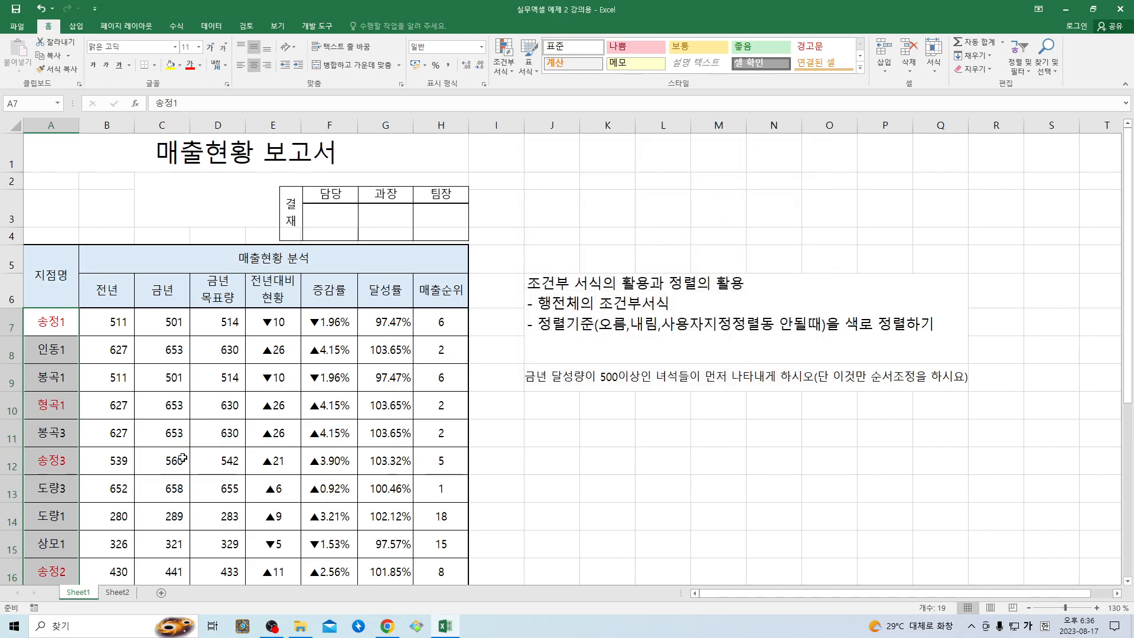
# Sort the branch rows A7:H25 by the font colour (글꼴 색) of column A, with red on top (위에 표시), and review the order
pyautogui.scroll(-6, 120, 468)
pyautogui.scroll(5, 120, 468)
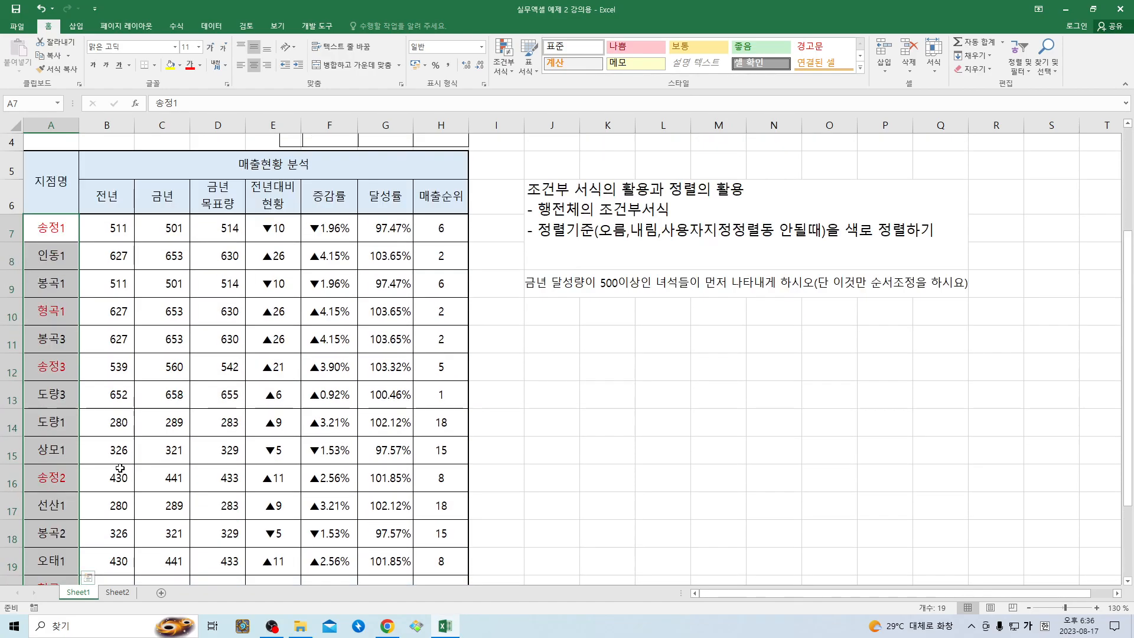
pyautogui.moveTo(53, 227); pyautogui.dragTo(437, 518)
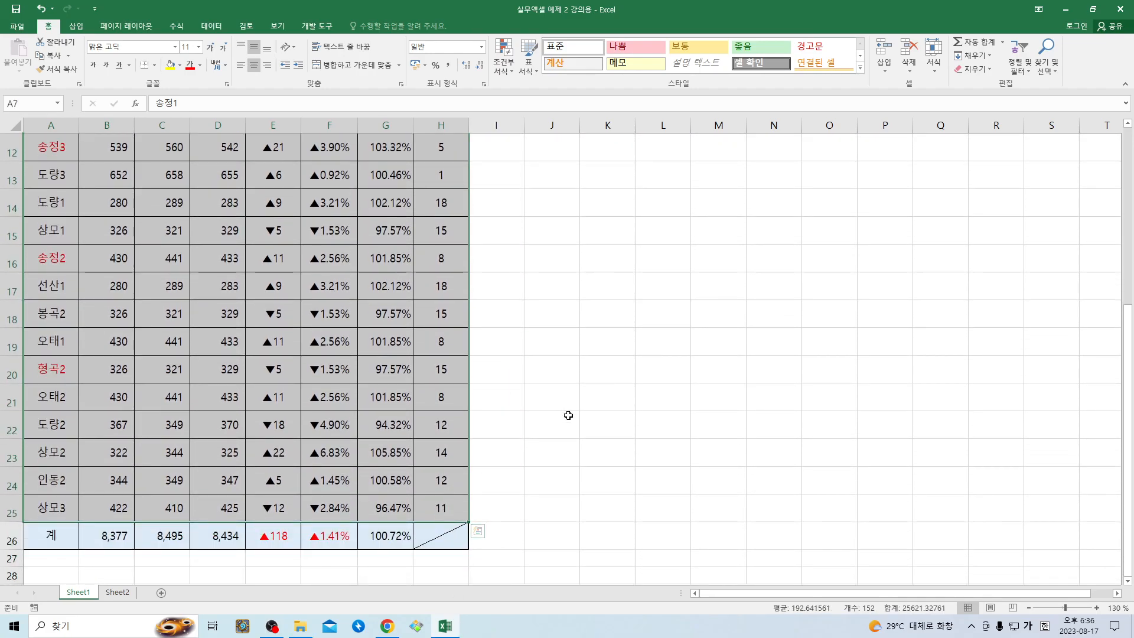
pyautogui.scroll(4, 567, 413)
pyautogui.click(211, 26)
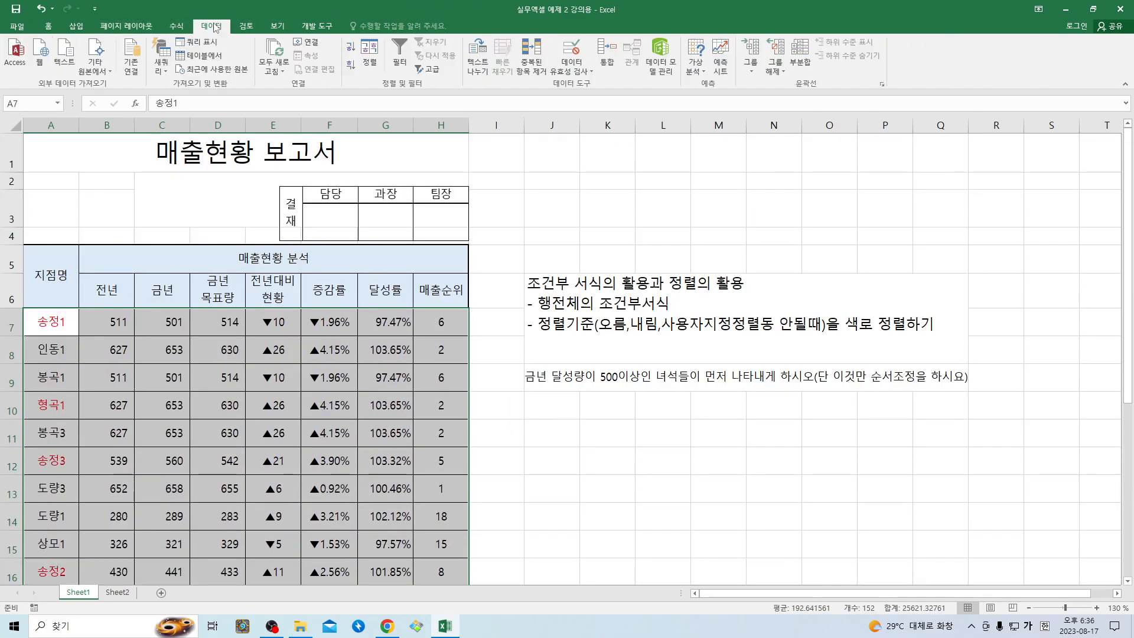
pyautogui.click(370, 56)
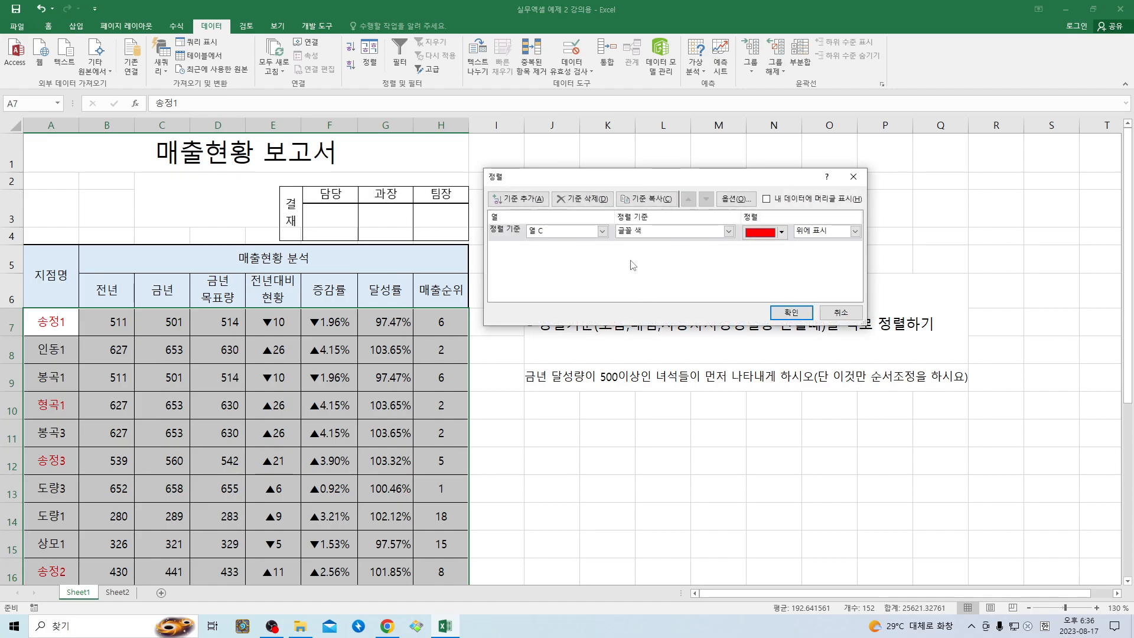
pyautogui.click(572, 233)
pyautogui.click(562, 248)
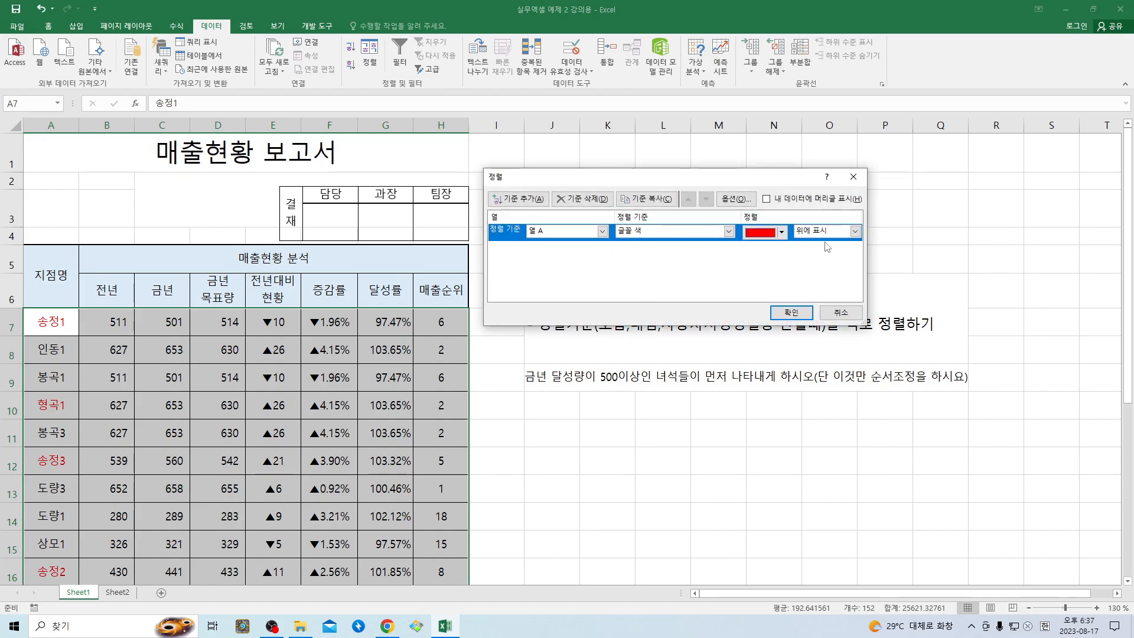
pyautogui.click(792, 312)
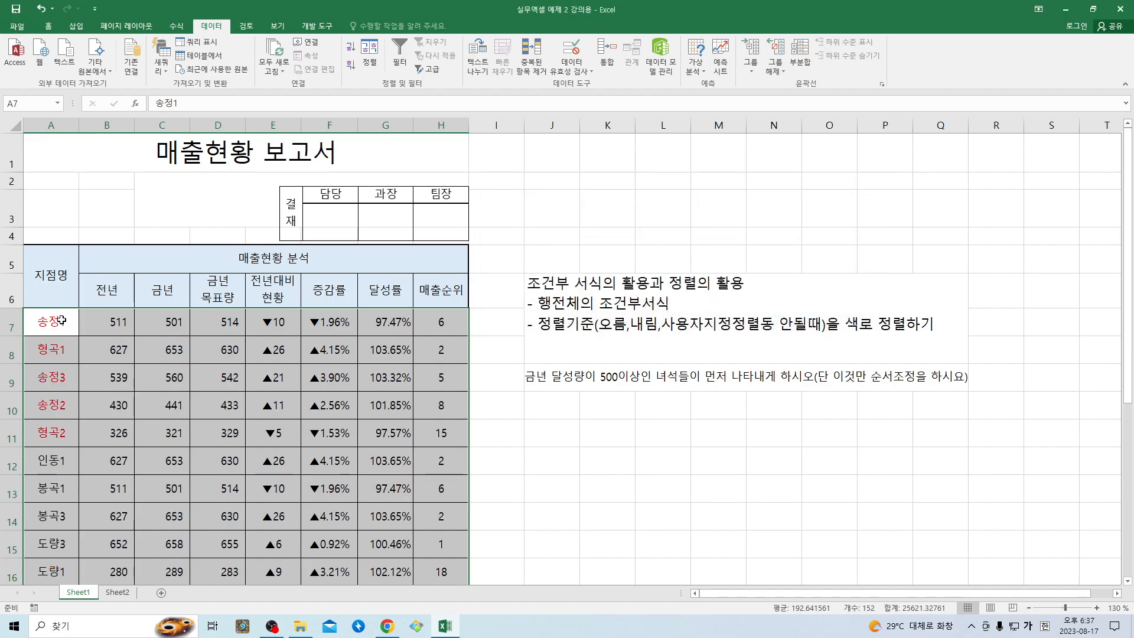
pyautogui.scroll(-3, 83, 456)
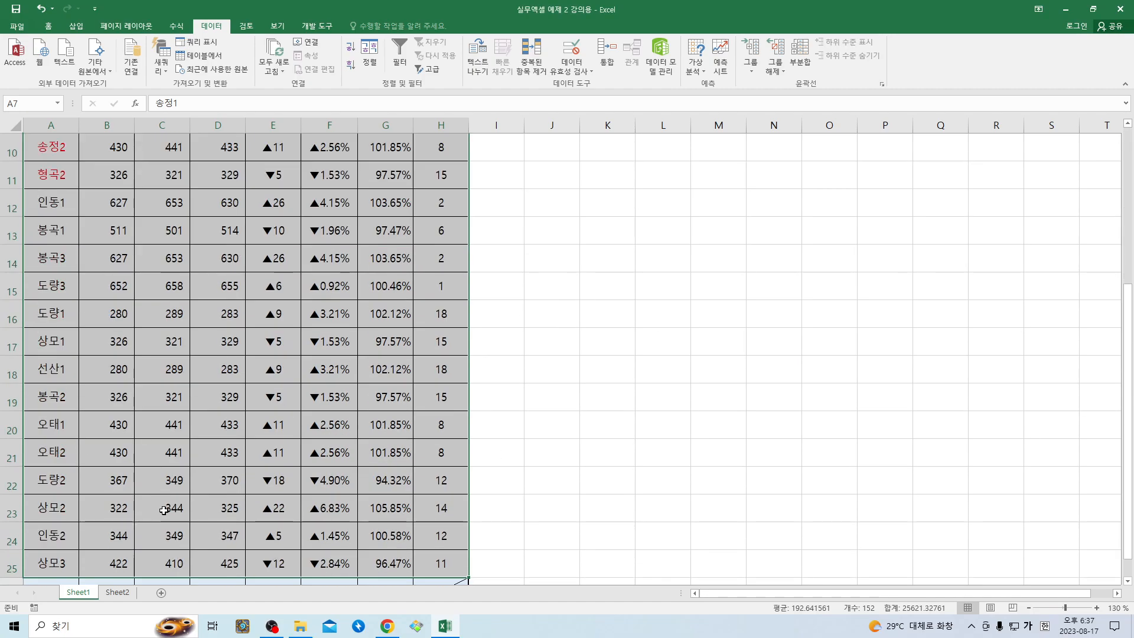
pyautogui.scroll(3, 171, 512)
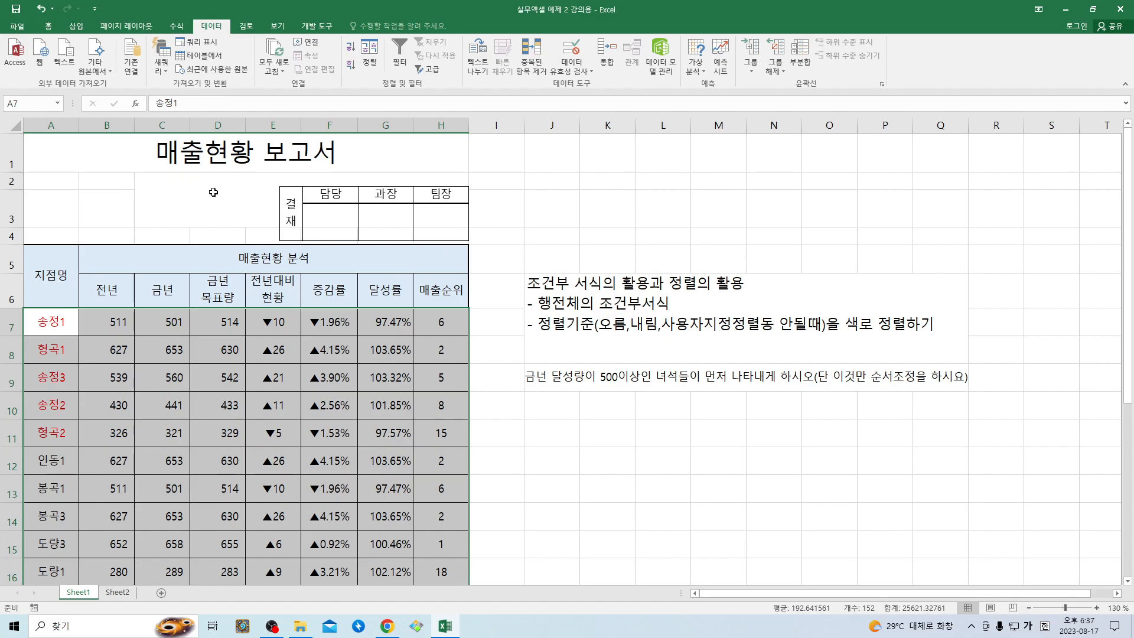
# Delete both conditional formatting rules ("형곡" and "송정") from the branch names in column A and apply the removal
pyautogui.moveTo(52, 318); pyautogui.dragTo(51, 461)
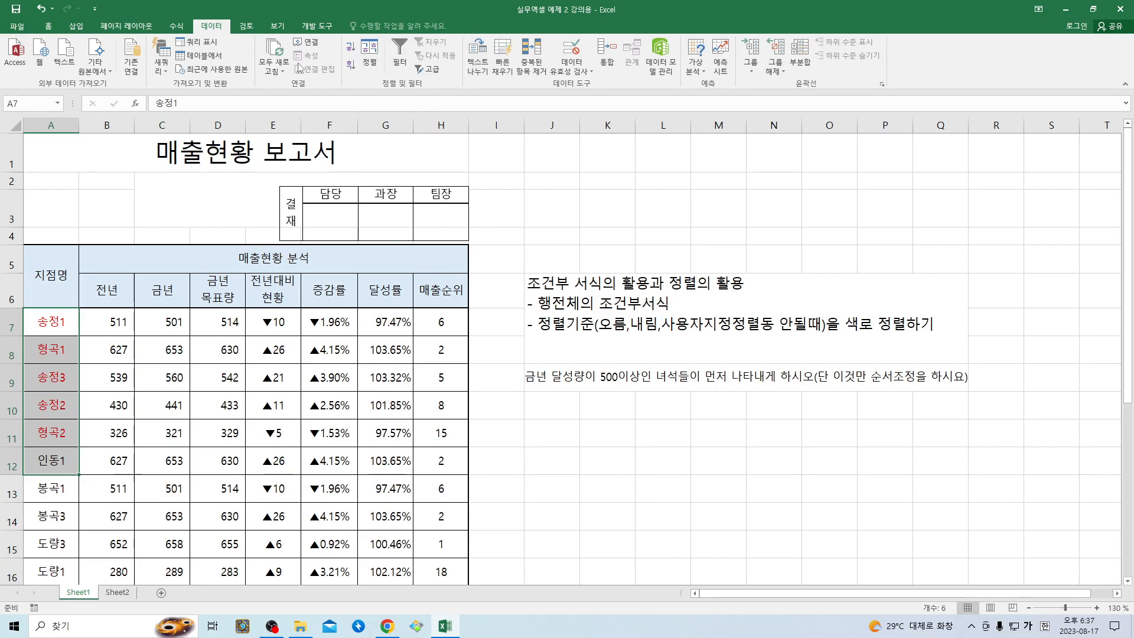
pyautogui.click(51, 26)
pyautogui.click(503, 59)
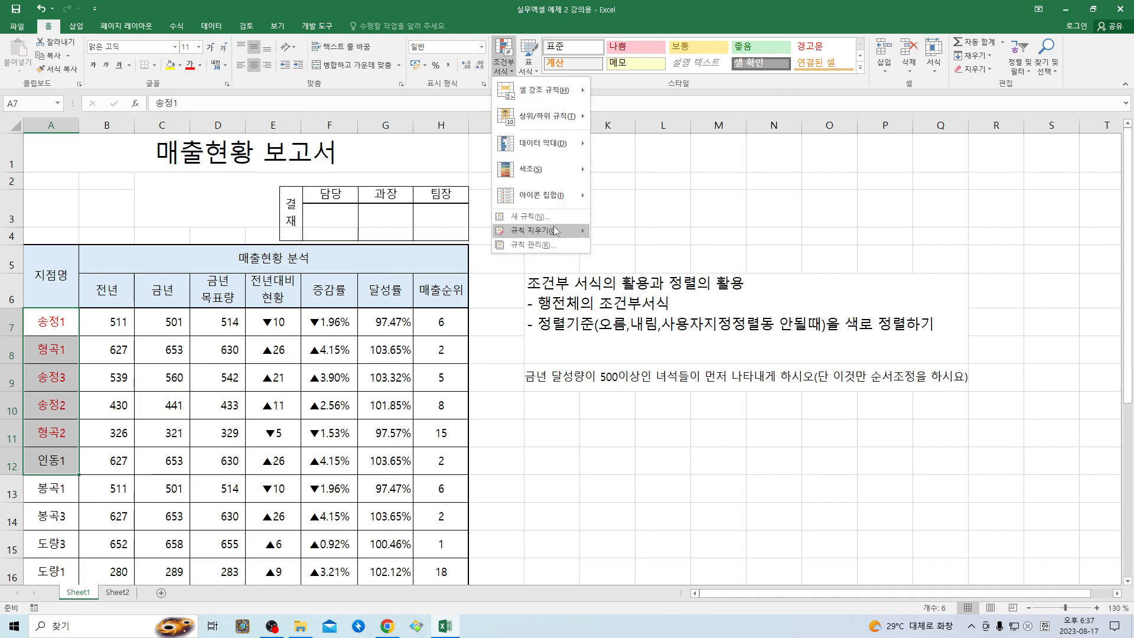
pyautogui.click(555, 232)
pyautogui.click(544, 267)
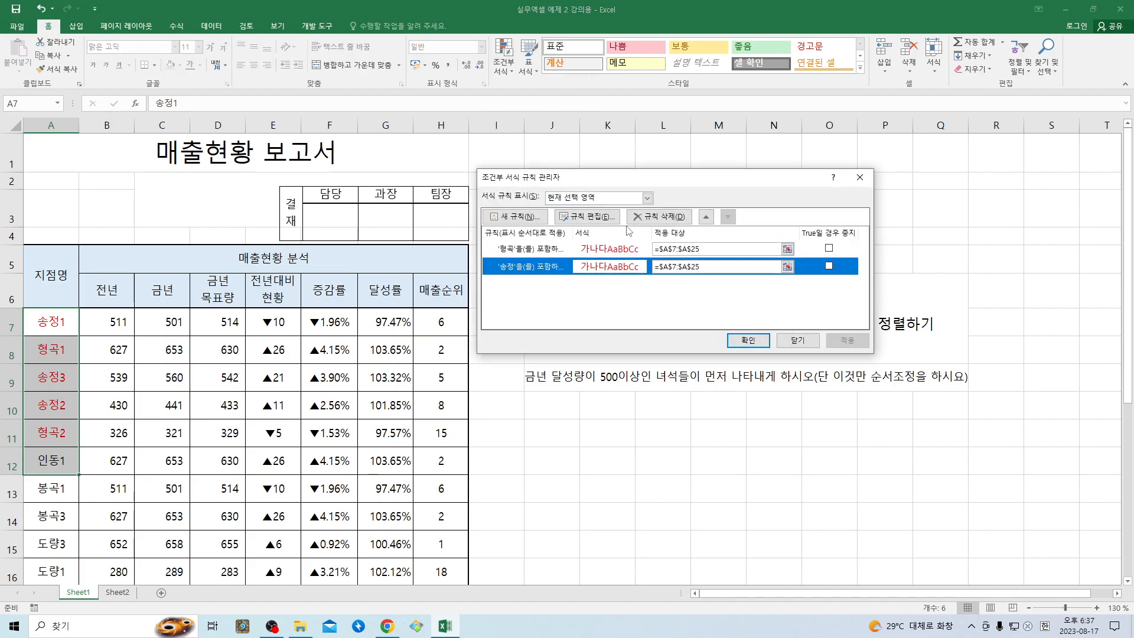
pyautogui.click(659, 216)
pyautogui.click(659, 216)
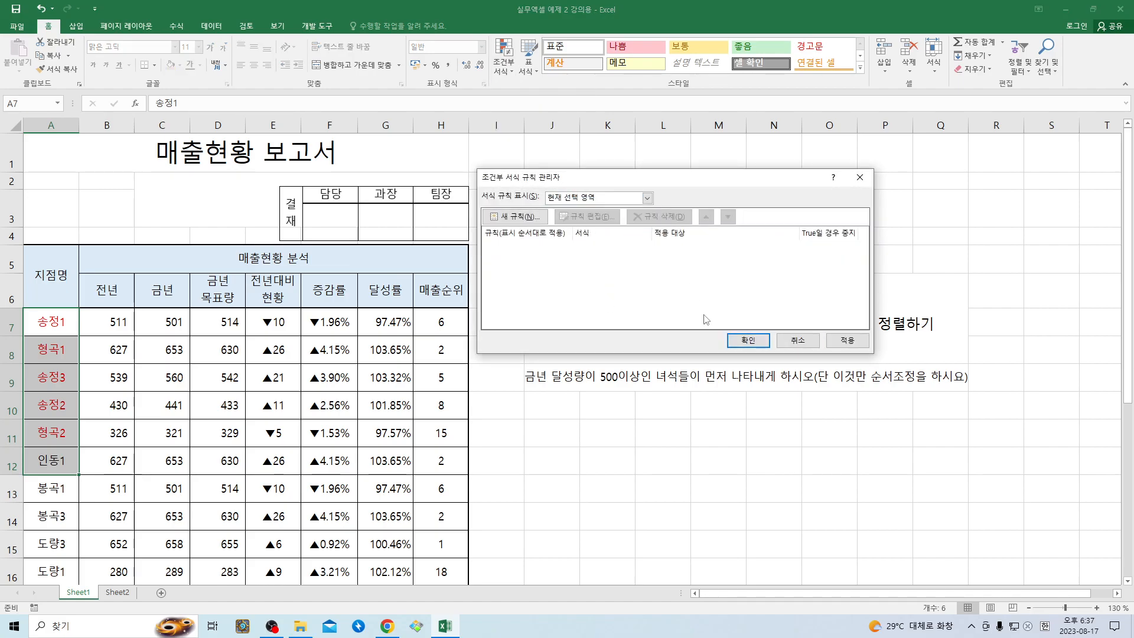
pyautogui.click(748, 340)
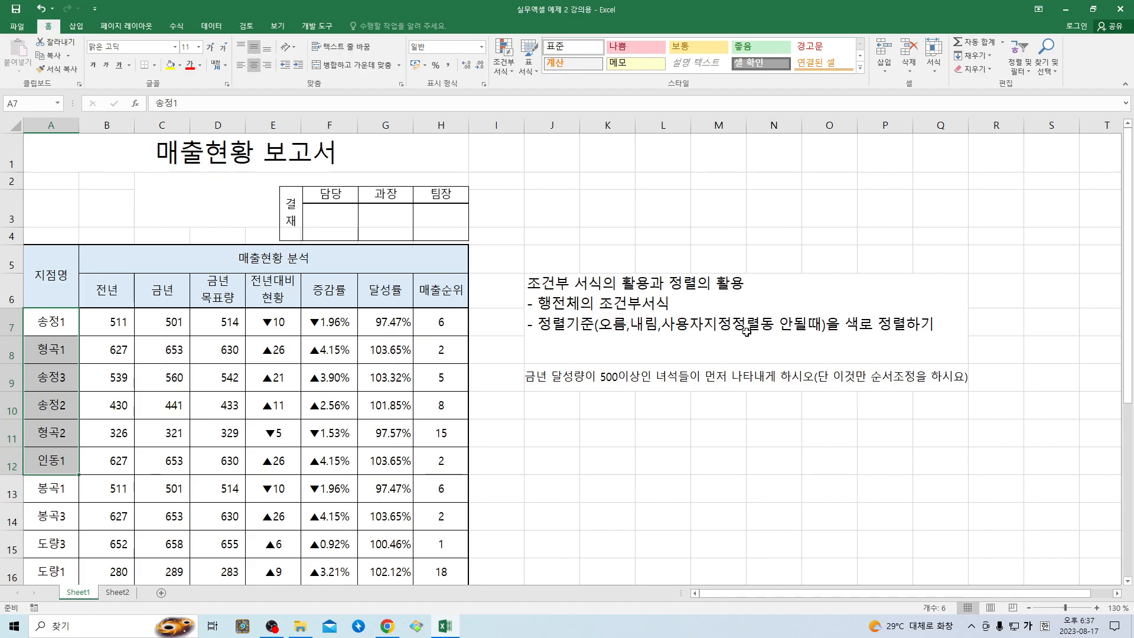
pyautogui.click(756, 407)
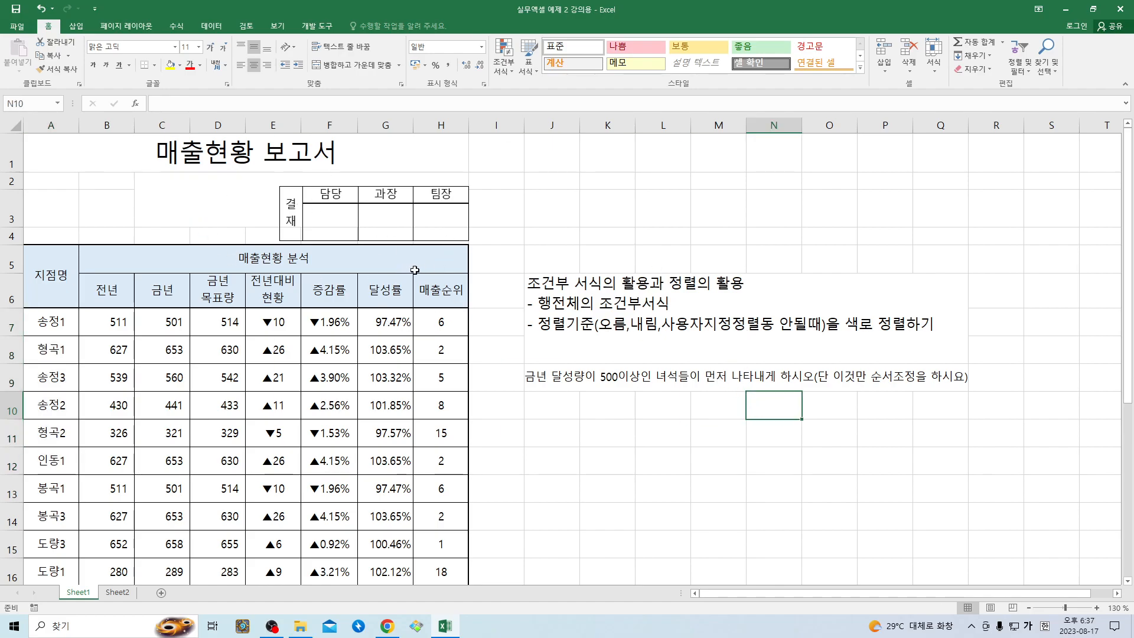
pyautogui.moveTo(571, 307); pyautogui.dragTo(609, 381)
pyautogui.click(644, 327)
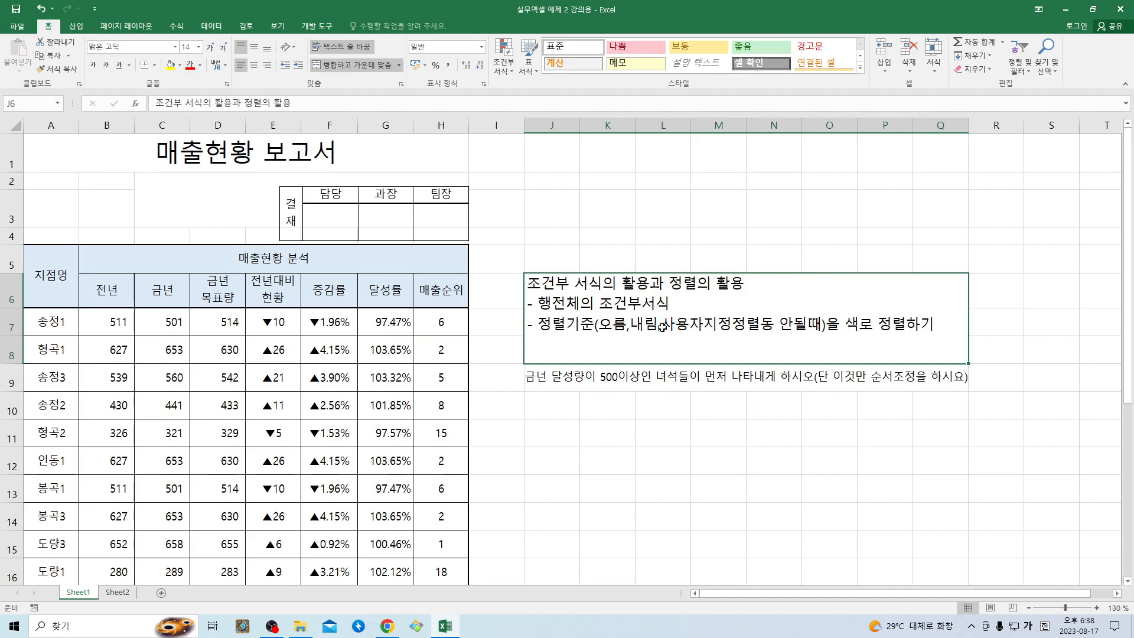
pyautogui.click(697, 381)
pyautogui.moveTo(689, 329); pyautogui.dragTo(688, 384)
pyautogui.click(649, 439)
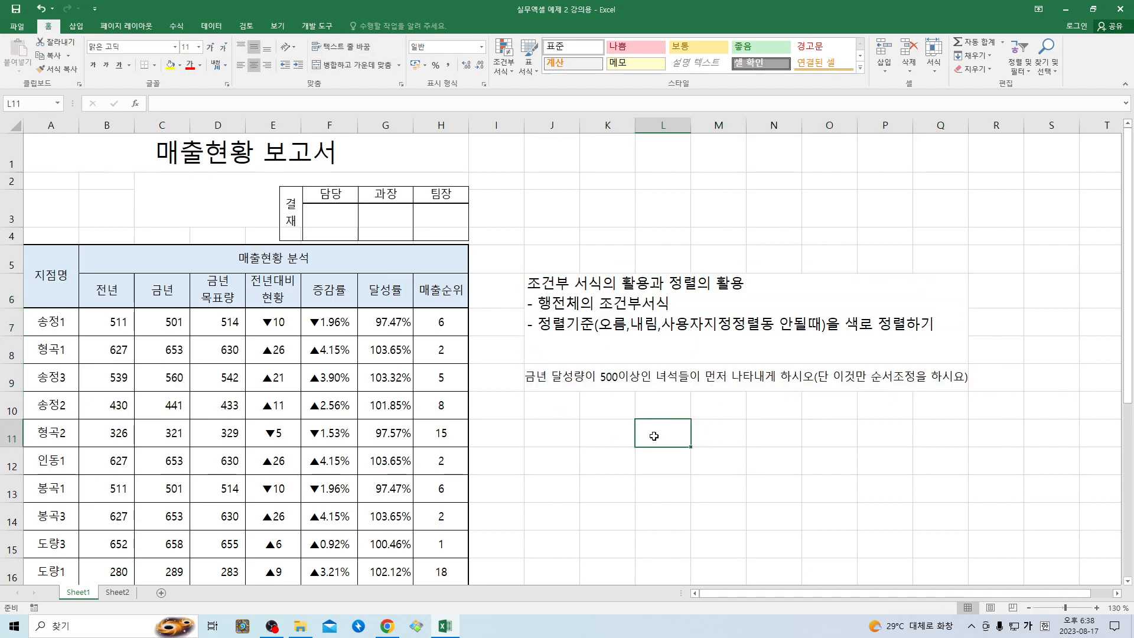